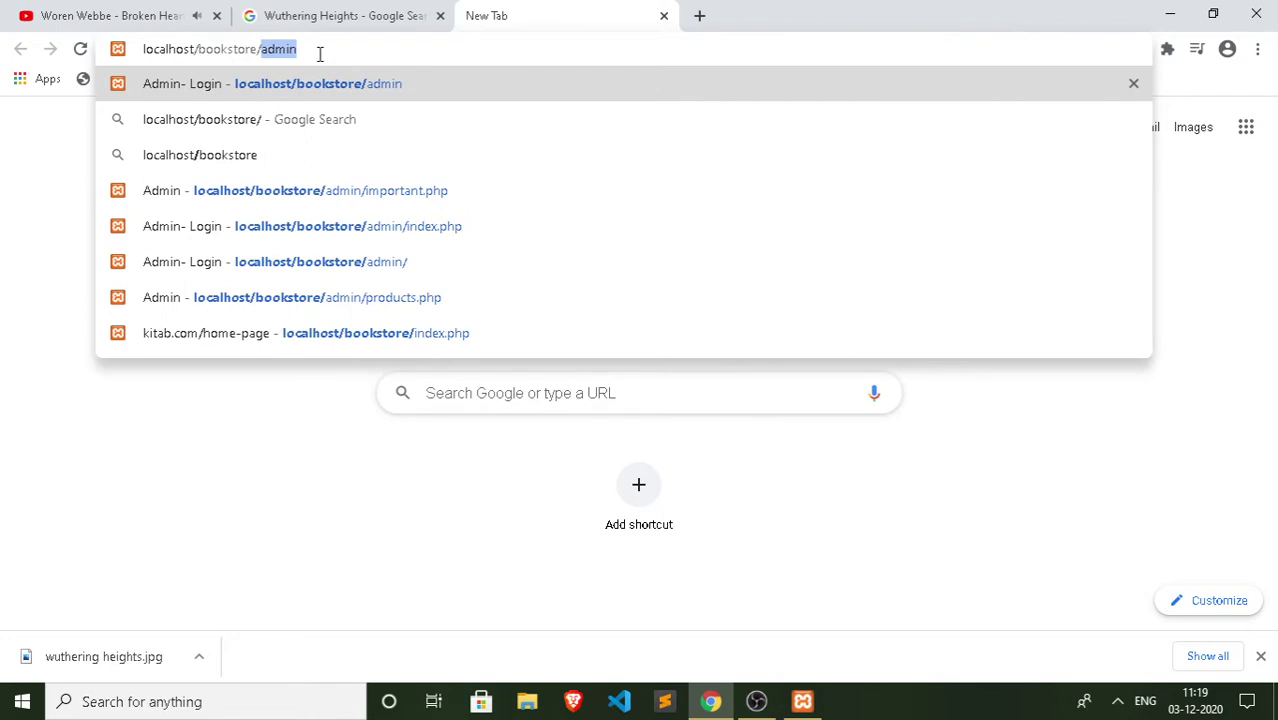
Step: Load localhost/bookstore/admin and log in with the autofilled admin credentials
key("Return")
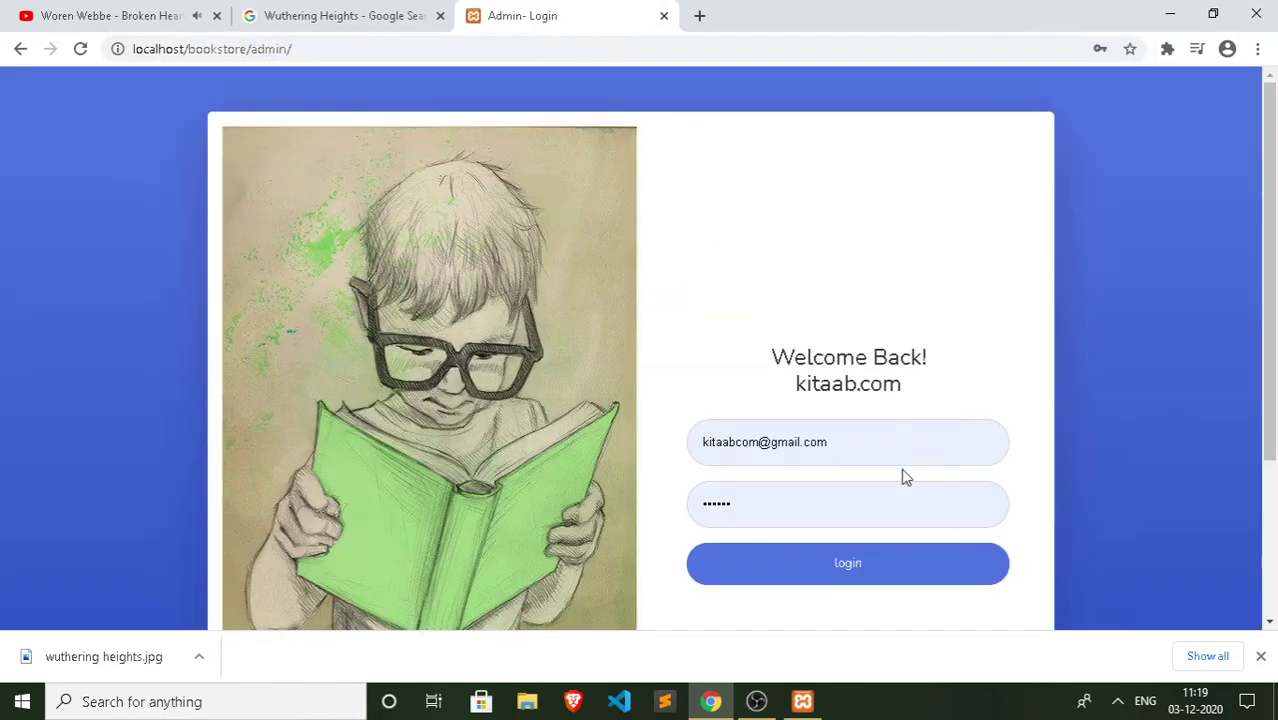
left_click(884, 566)
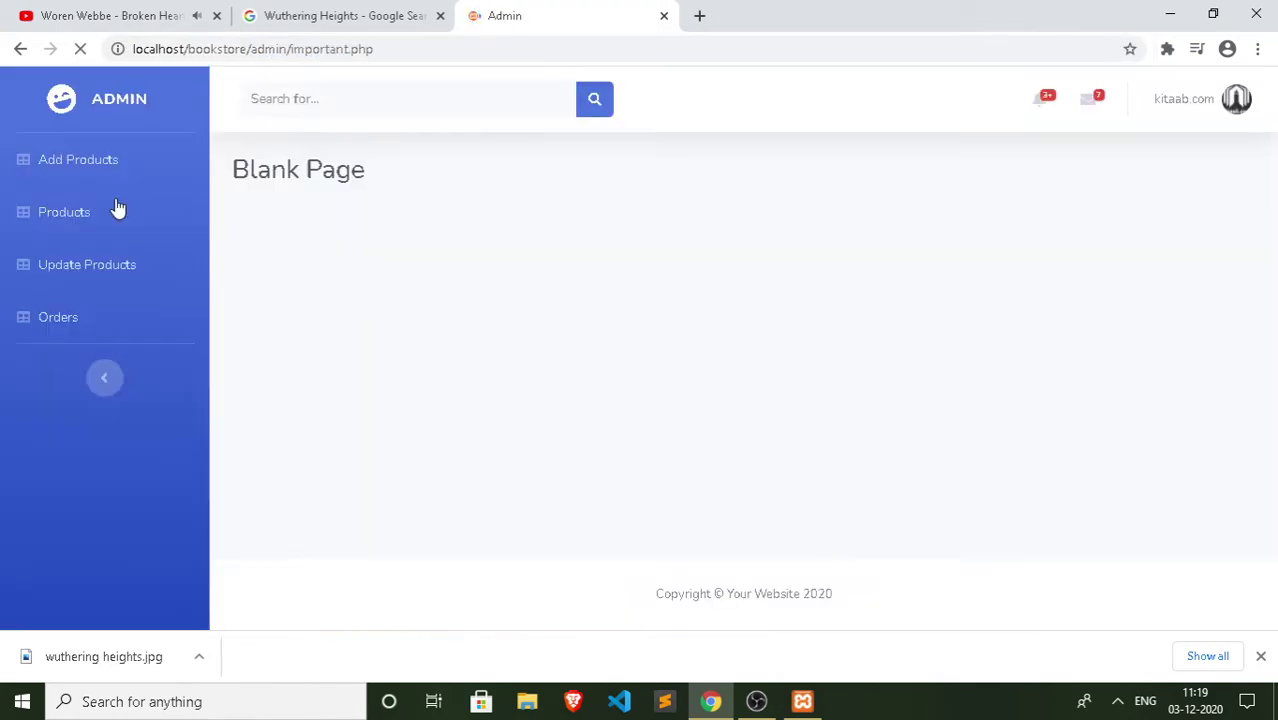
Step: Browse the Products list of existing books, such as The Witch priced 280
left_click(68, 186)
left_click(68, 240)
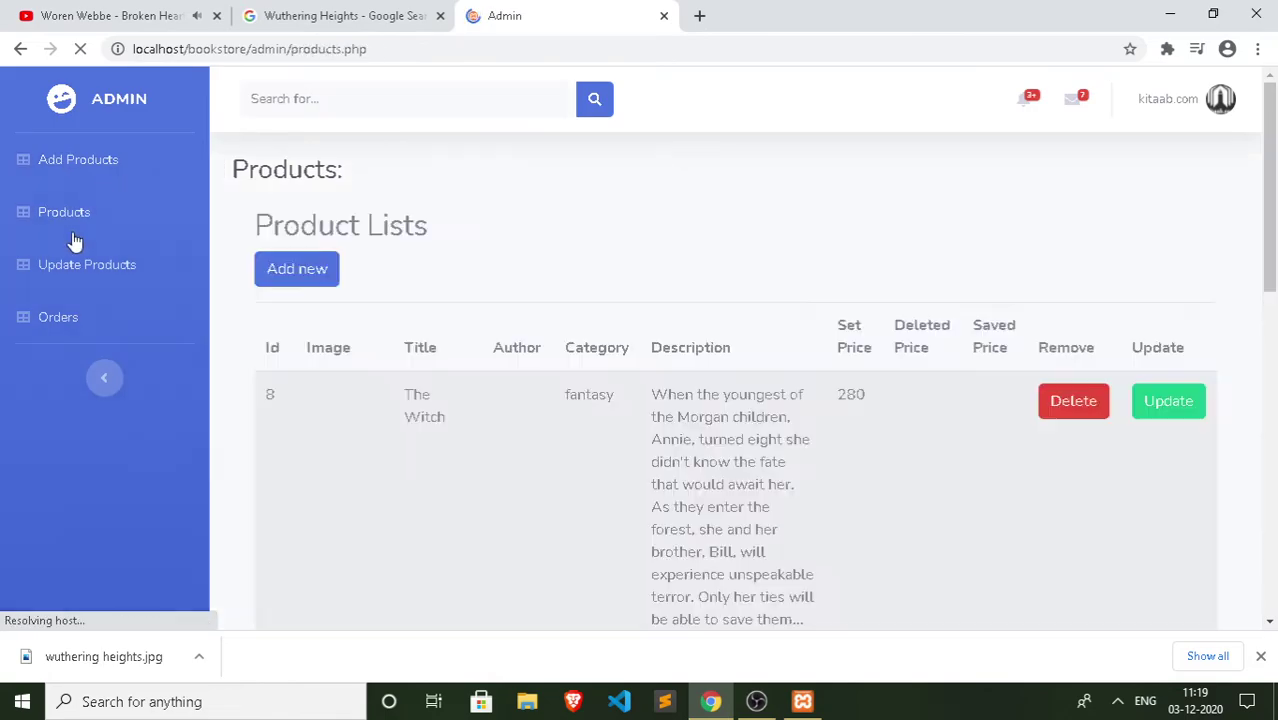
scroll(288, 305, "down", 10)
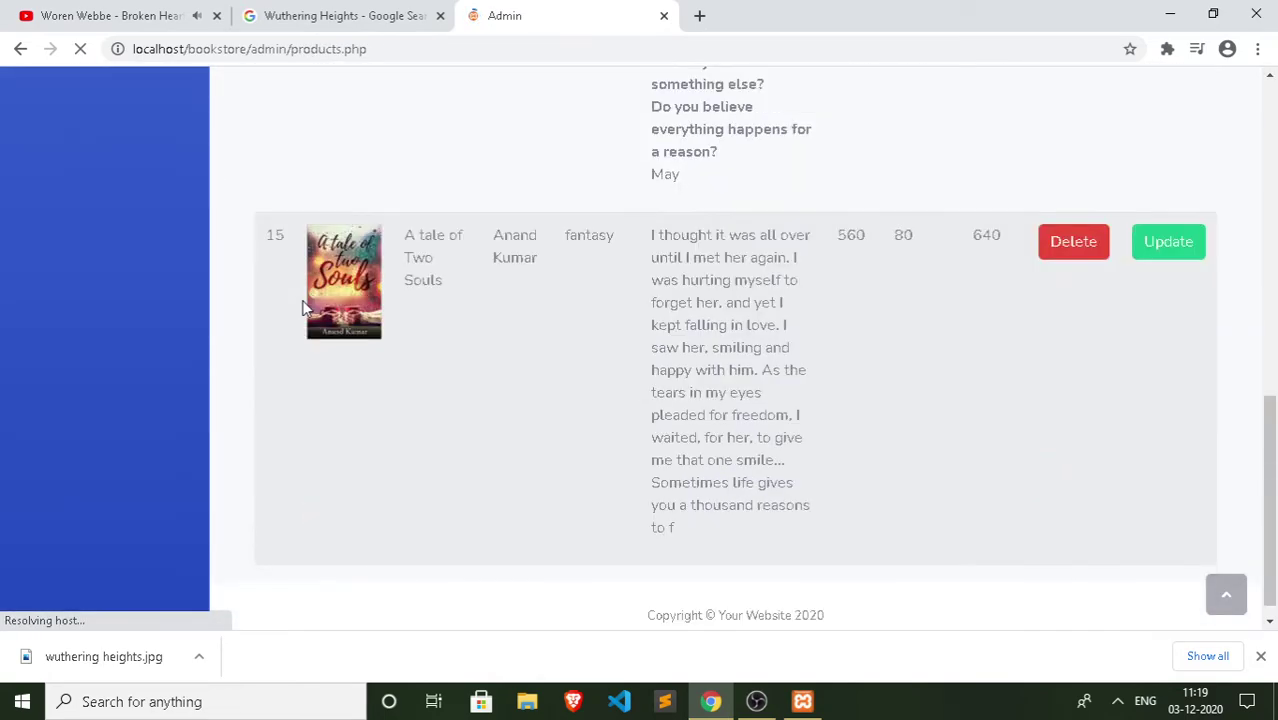
scroll(303, 308, "up", 5)
scroll(303, 308, "down", 5)
scroll(305, 308, "up", 3)
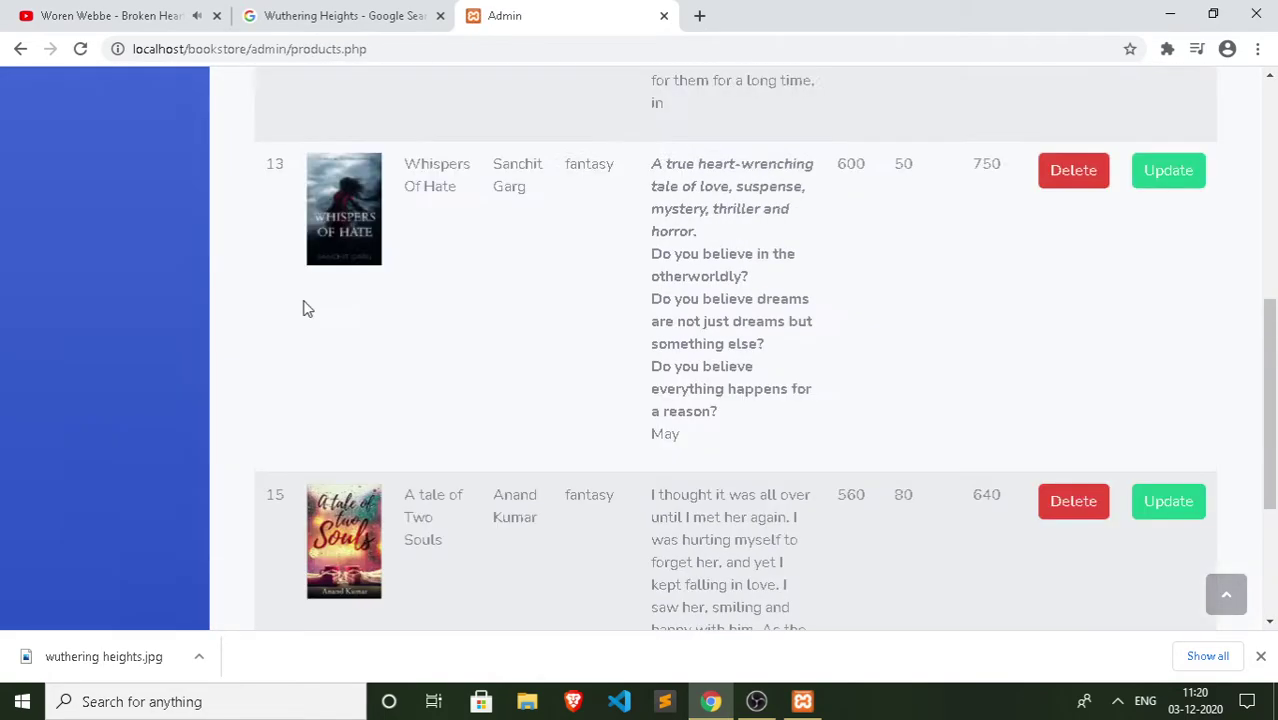
scroll(305, 308, "up", 5)
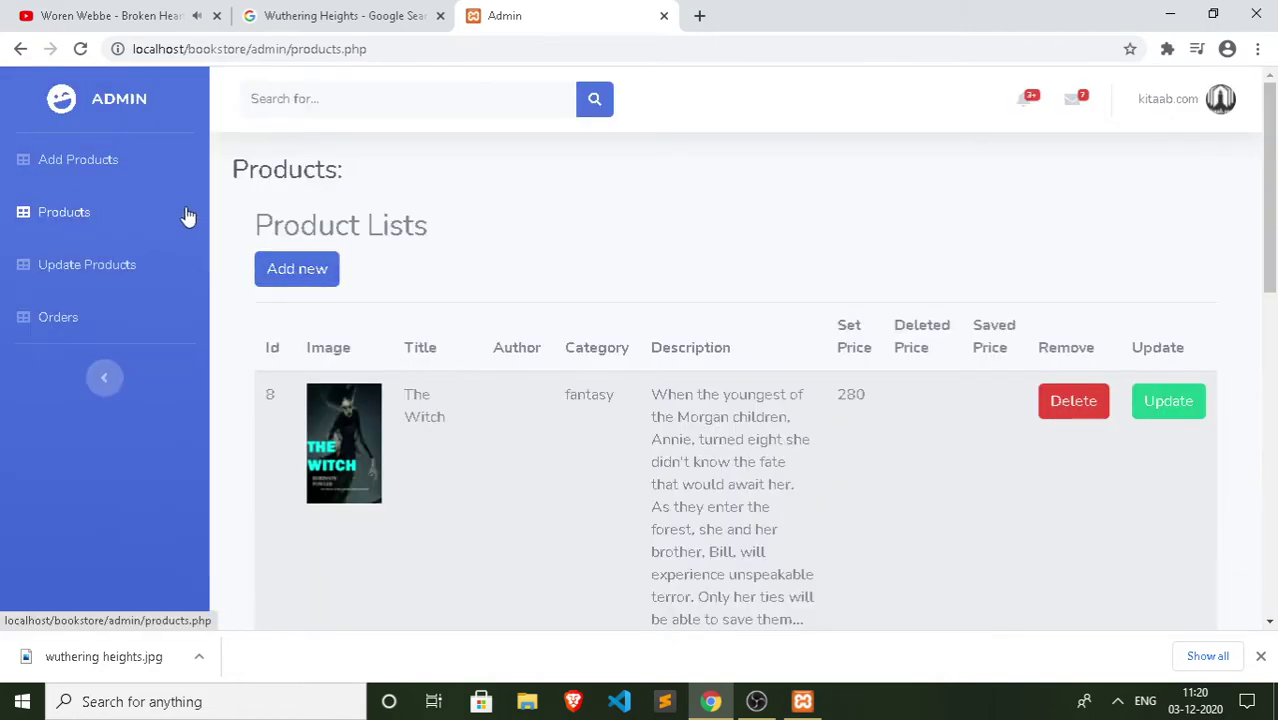
Step: Start a new book entry with Add new from the Products page
left_click(108, 168)
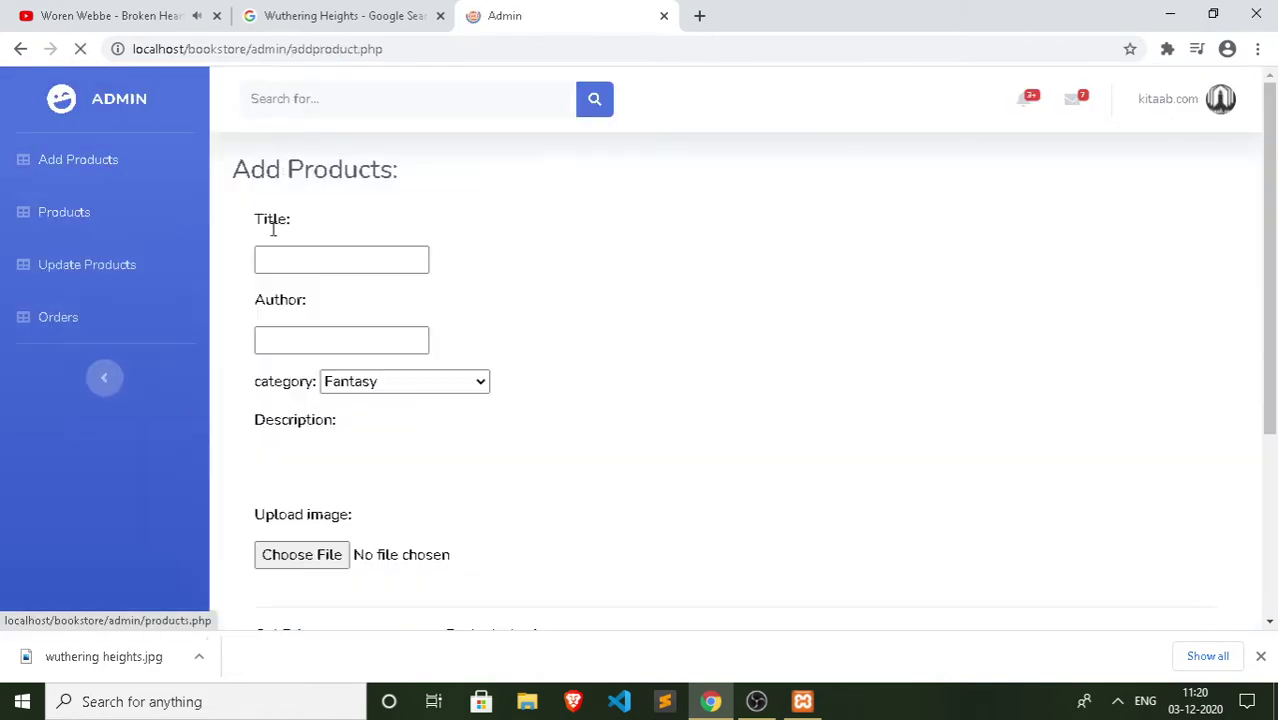
left_click(94, 212)
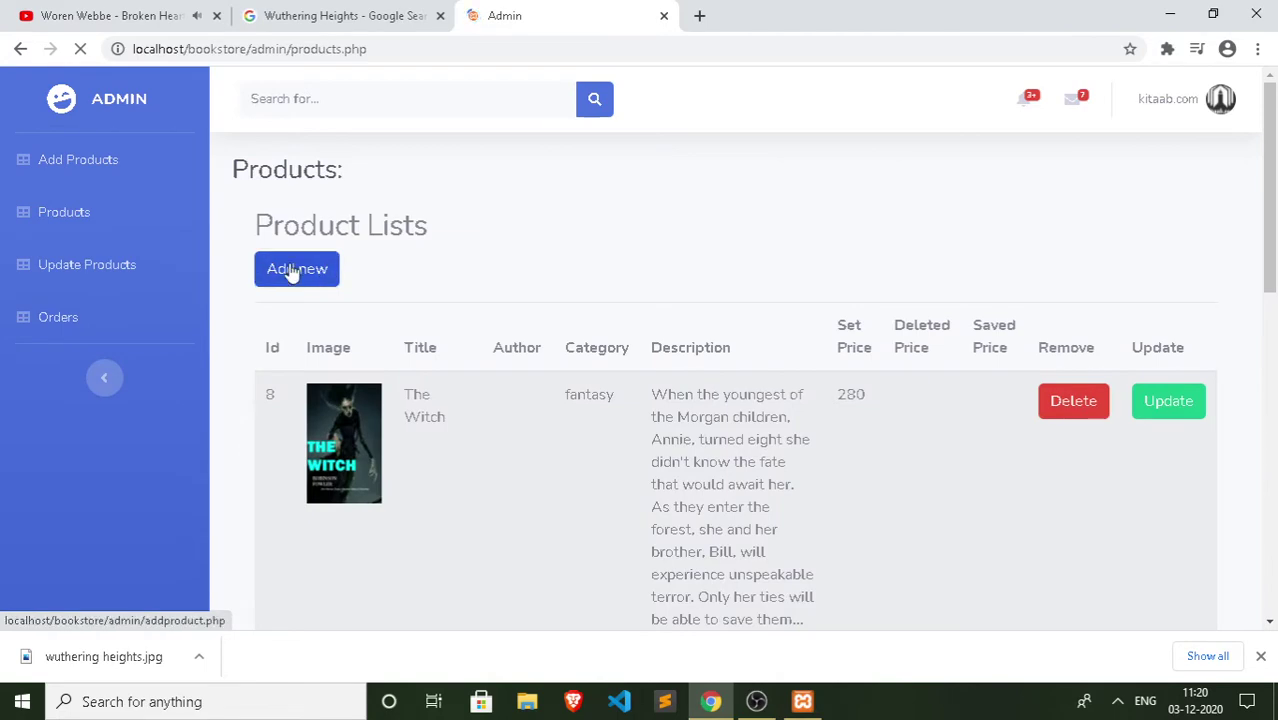
left_click(291, 270)
Step: Enter 'Wuthering Heights' as the new book's title
left_click(347, 258)
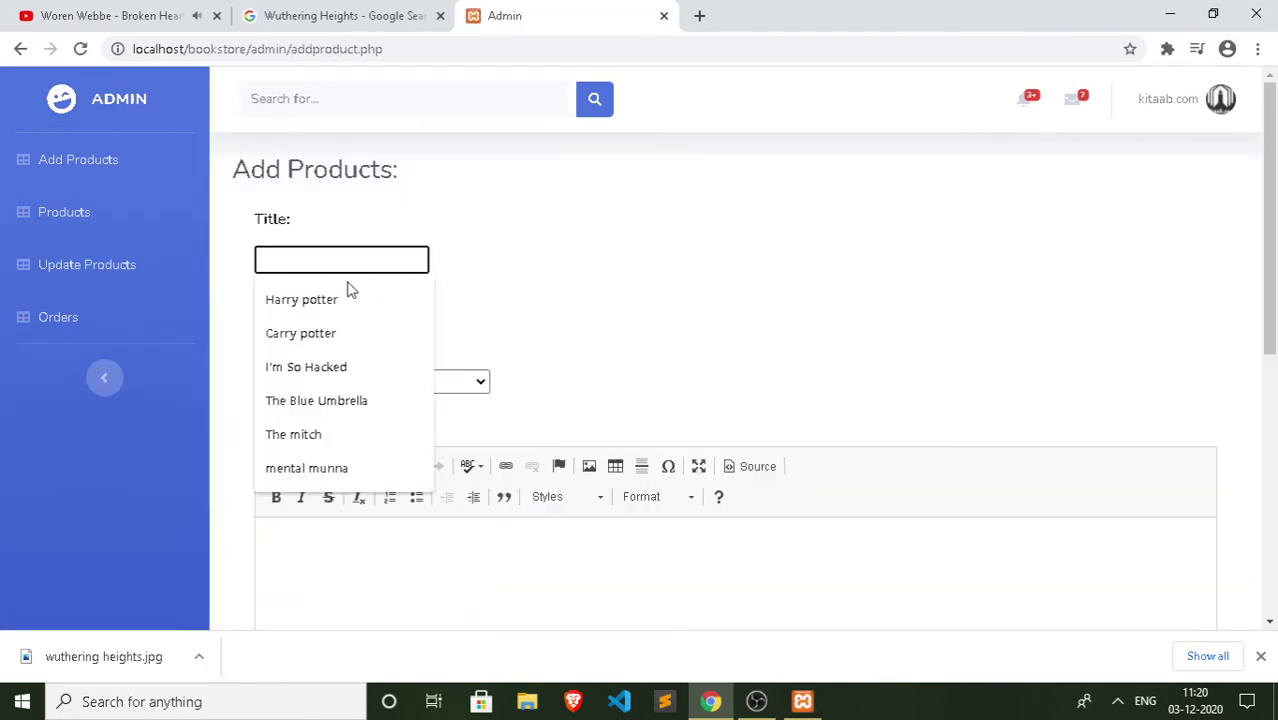
left_click(584, 272)
left_click(406, 22)
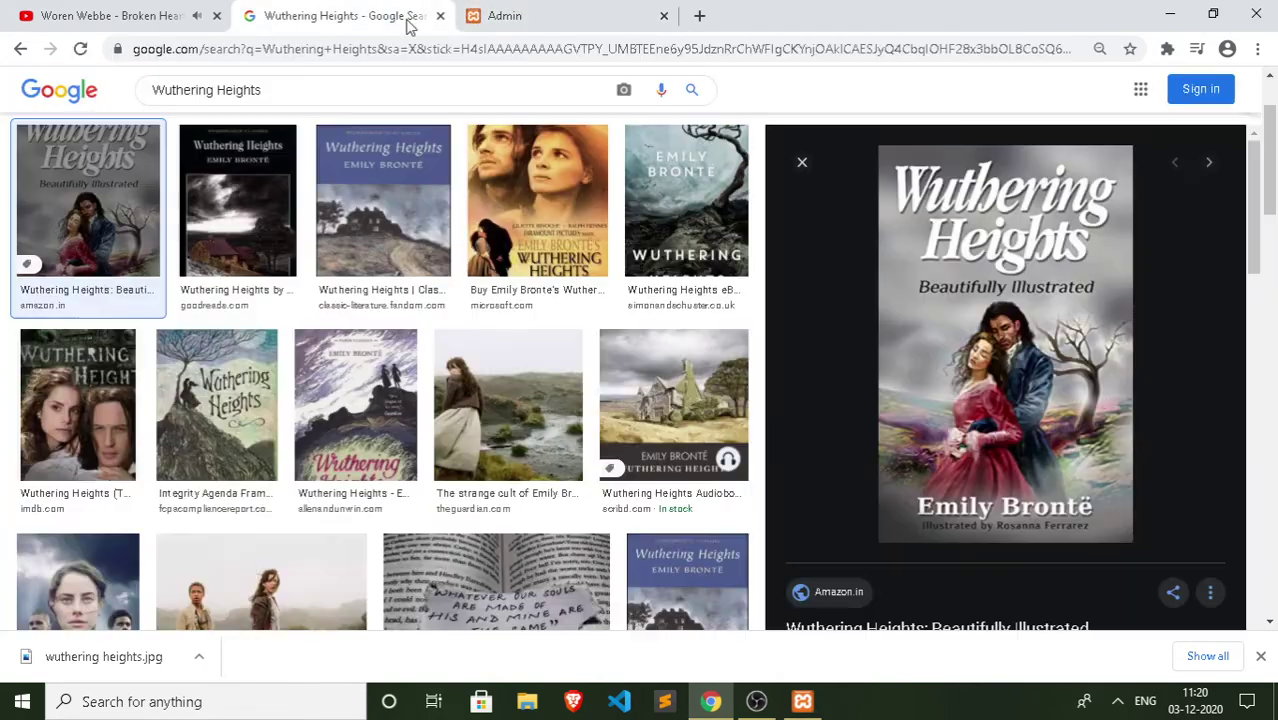
left_click(510, 15)
left_click(284, 262)
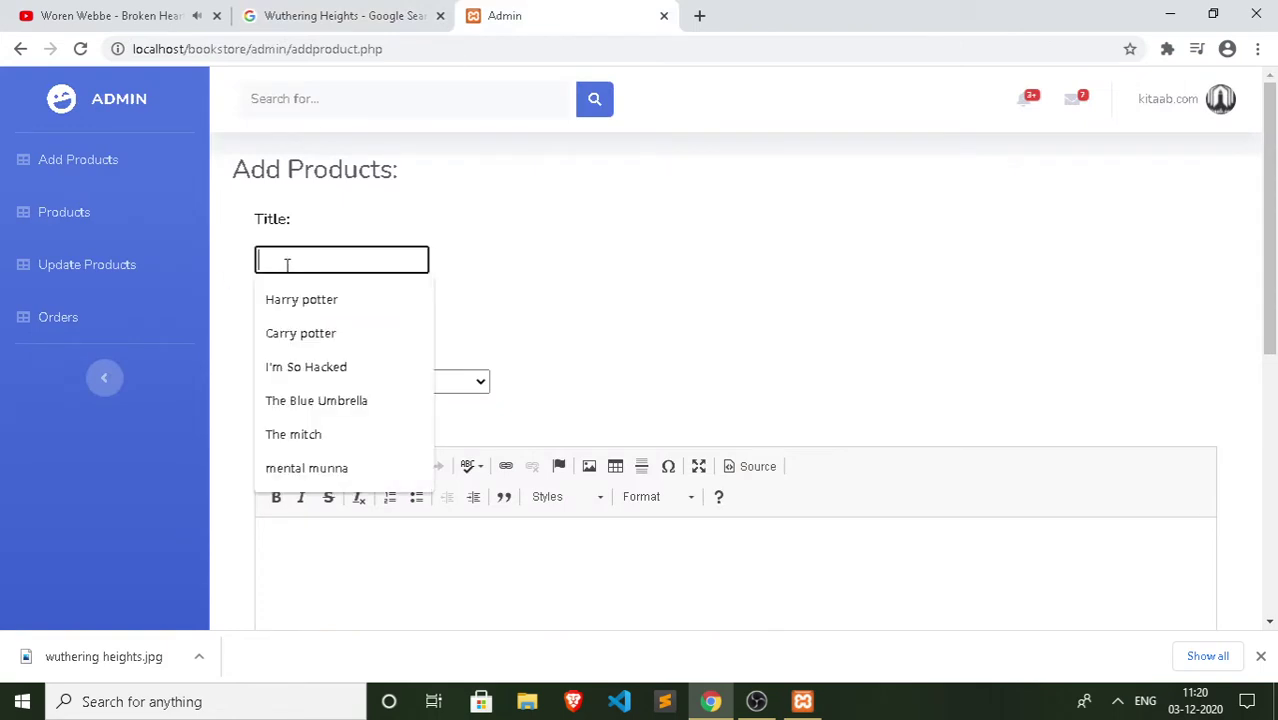
type("Wuthering Heights")
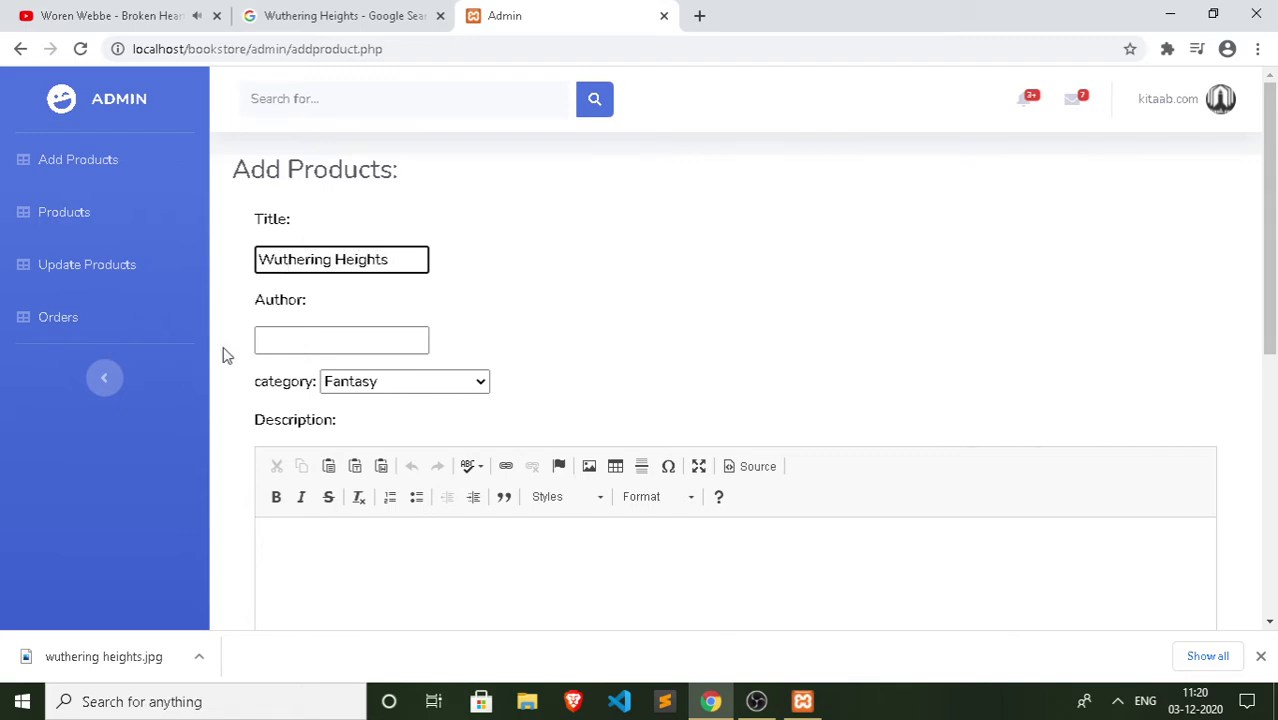
Step: Enter author Emiley Bronte and leave the category on Fantasy
left_click(305, 330)
left_click(294, 10)
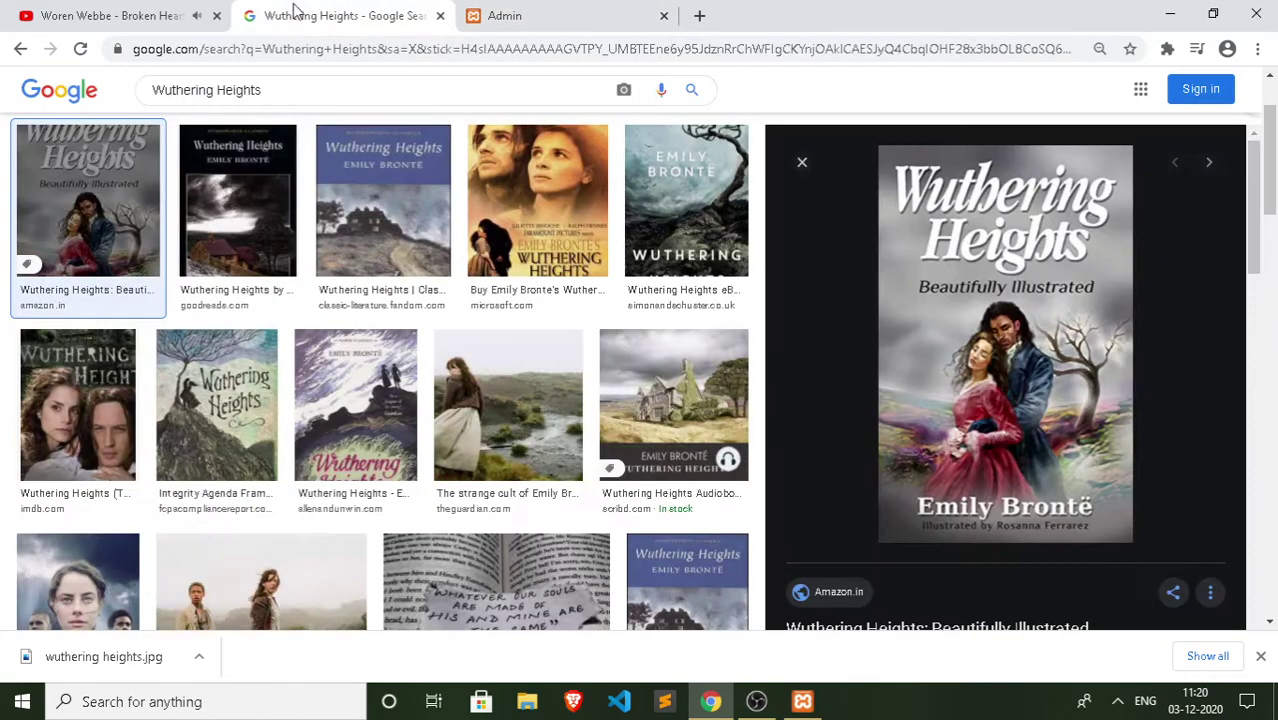
left_click(555, 10)
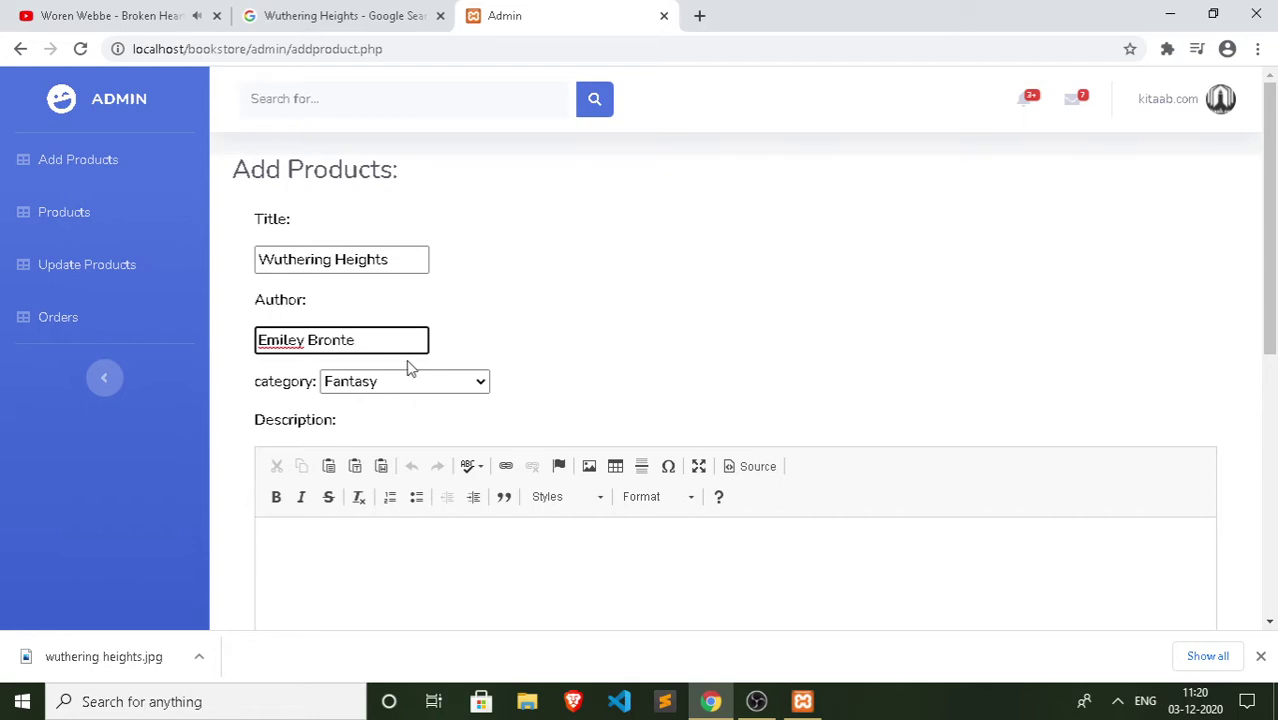
left_click(436, 381)
left_click(590, 370)
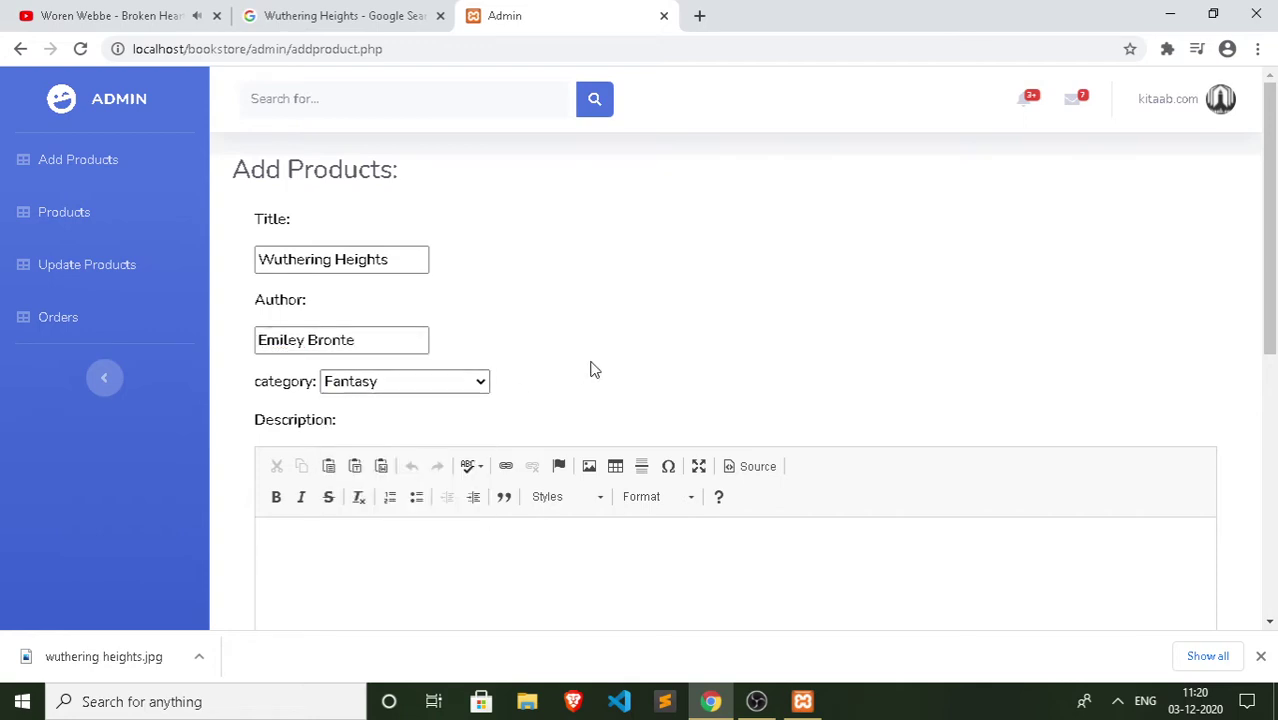
scroll(308, 482, "down", 2)
left_click(360, 368)
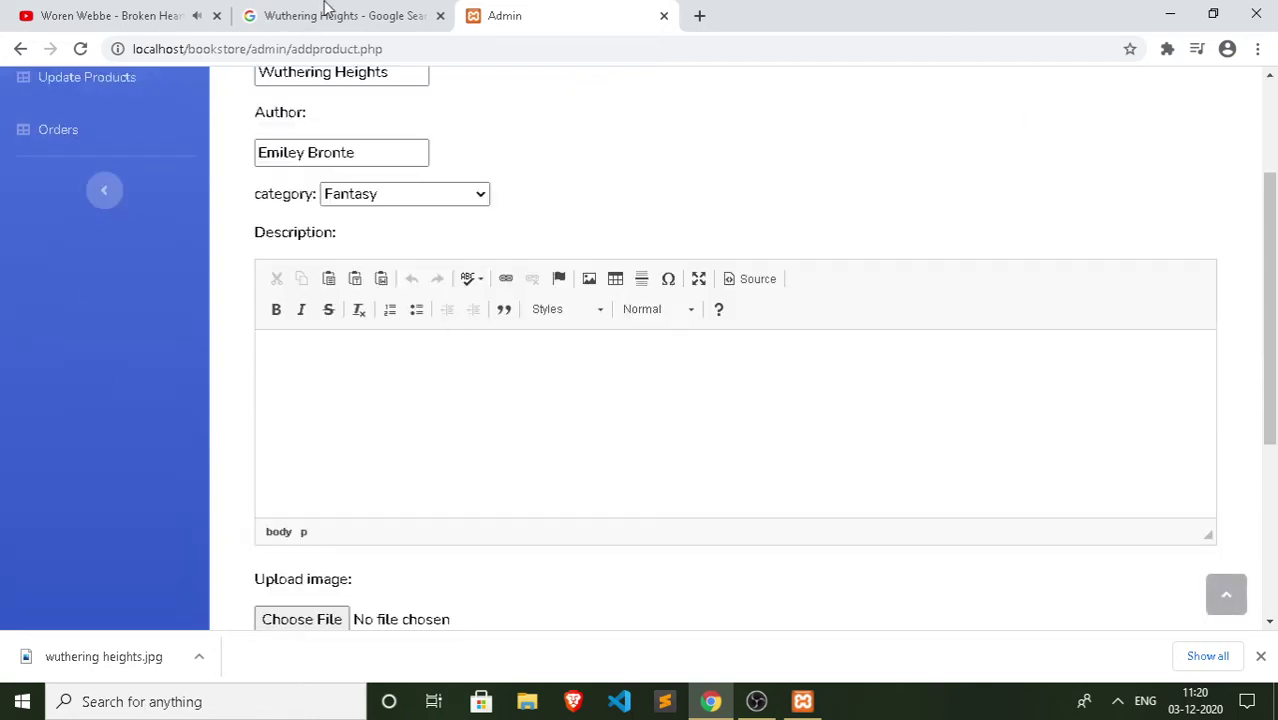
Step: Copy the Wuthering Heights summary from Google's knowledge panel
left_click(325, 12)
scroll(100, 300, "up", 2)
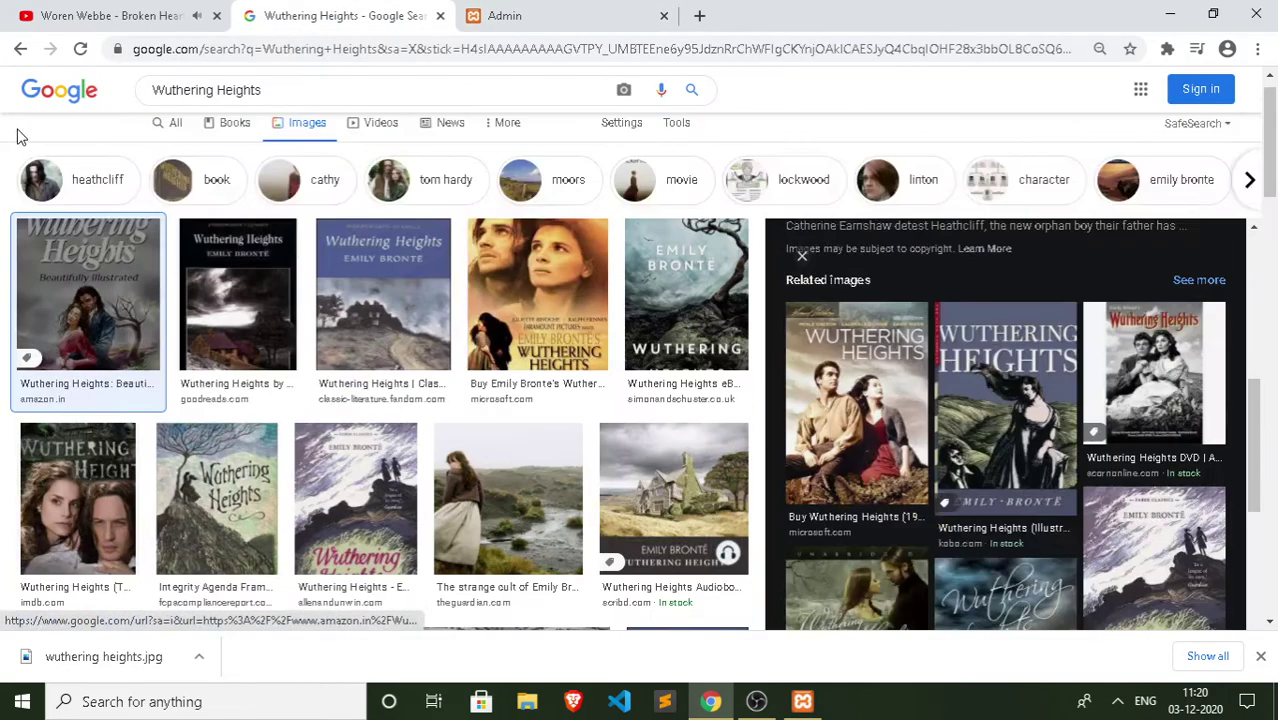
left_click(168, 126)
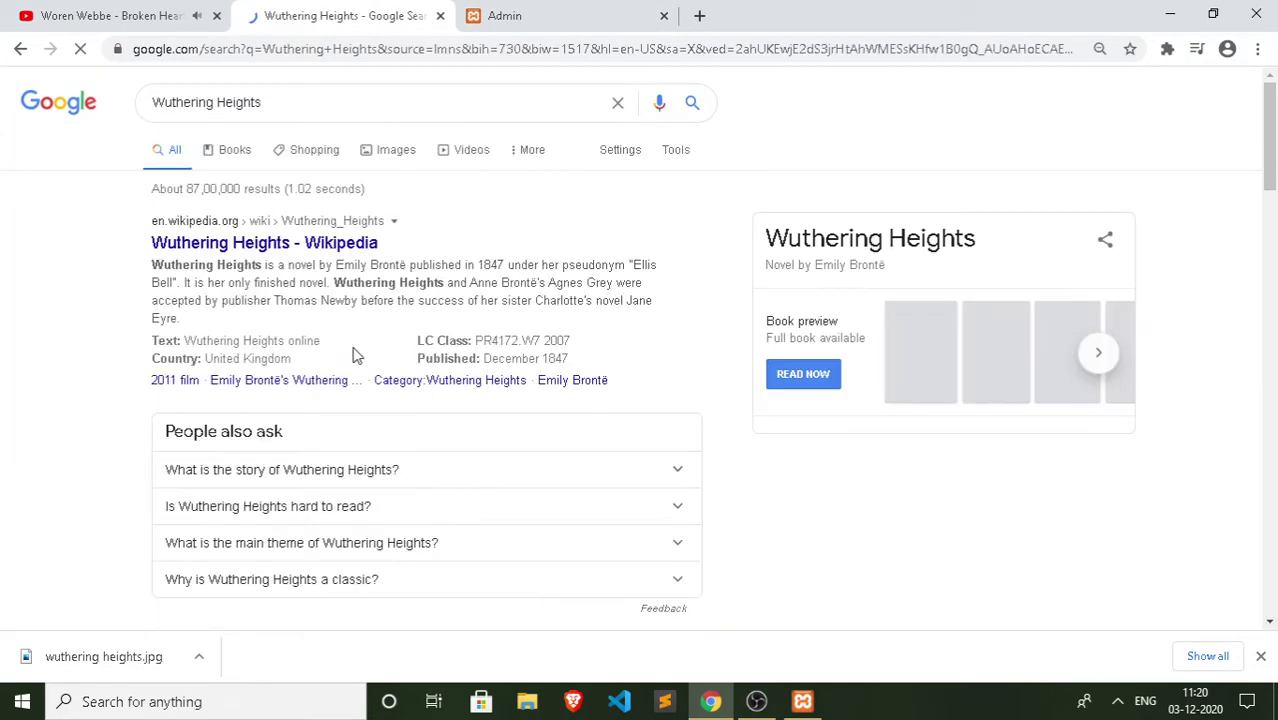
scroll(840, 480, "down", 2)
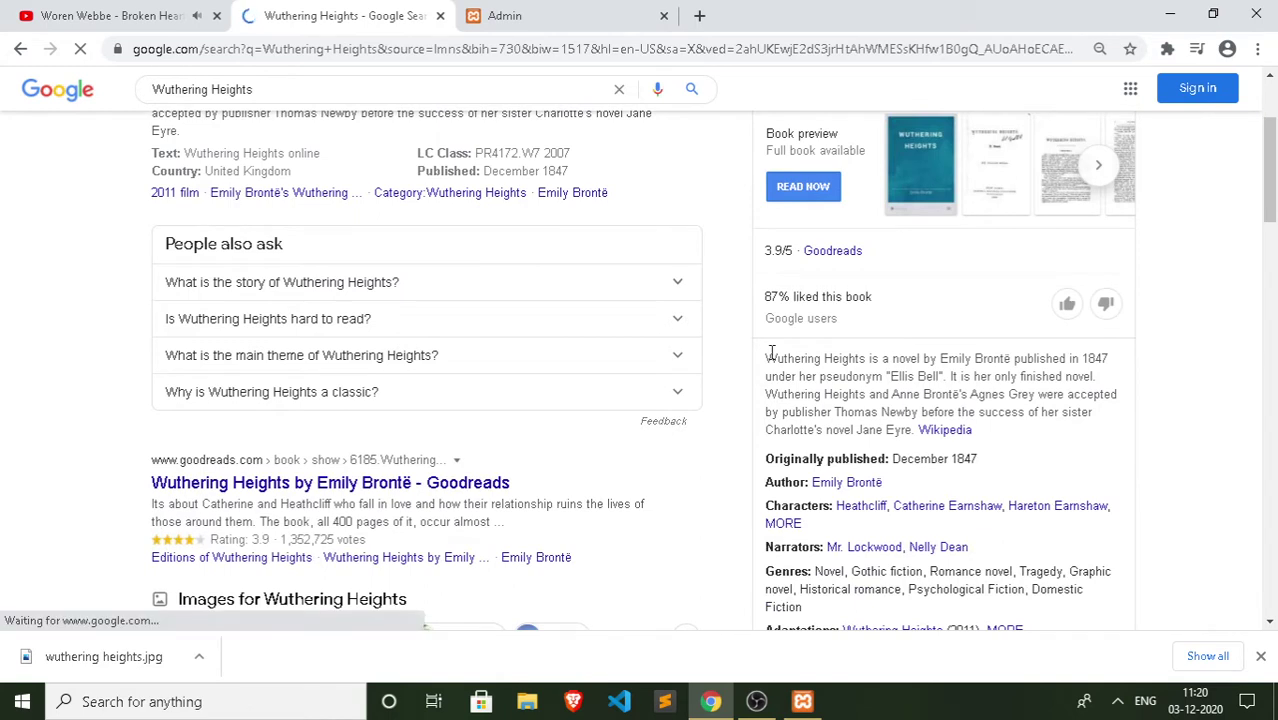
left_click_drag(771, 352, 920, 432)
key("ctrl+c")
right_click(916, 404)
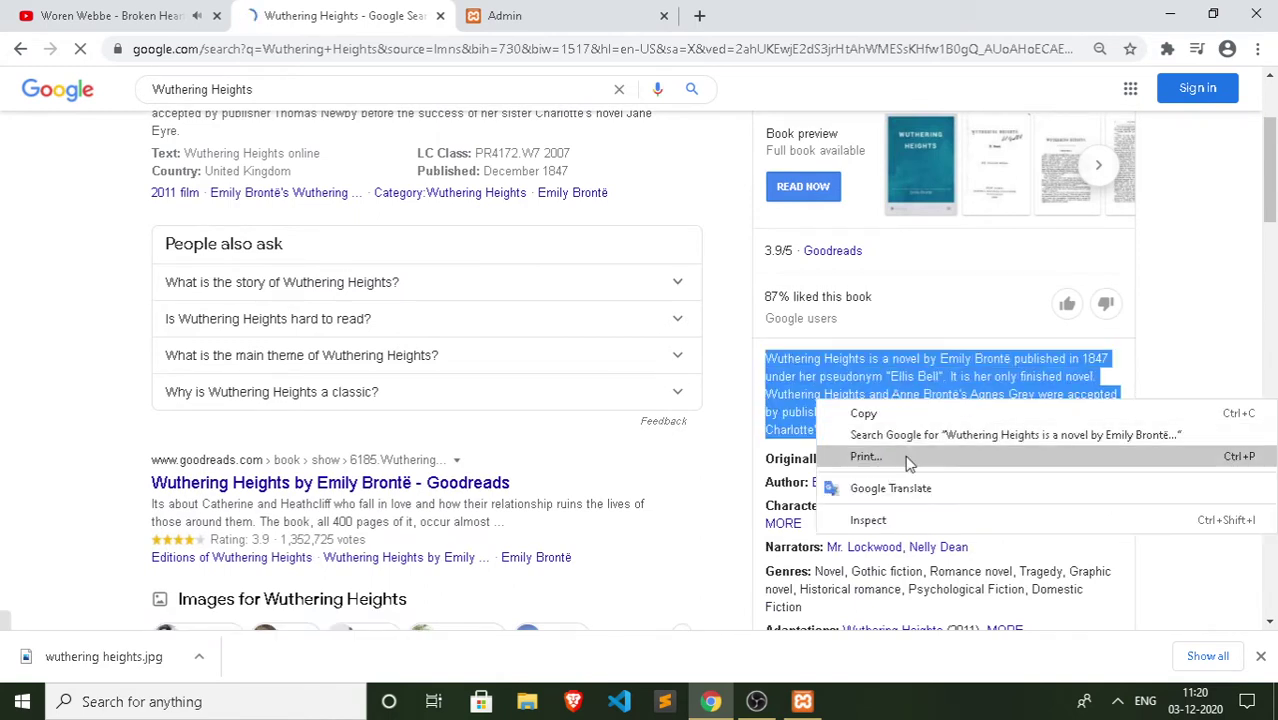
left_click(877, 412)
Step: Paste the summary into Description and format all of it bold italic
left_click(612, 12)
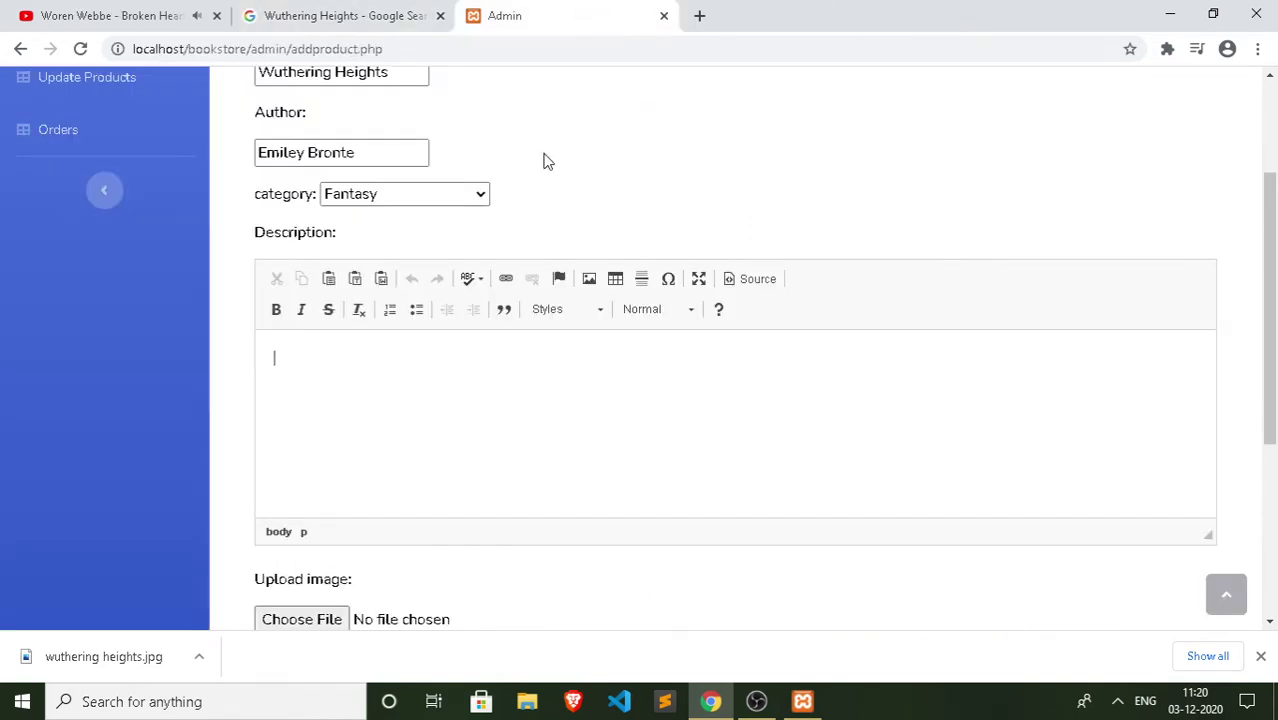
key("ctrl+v")
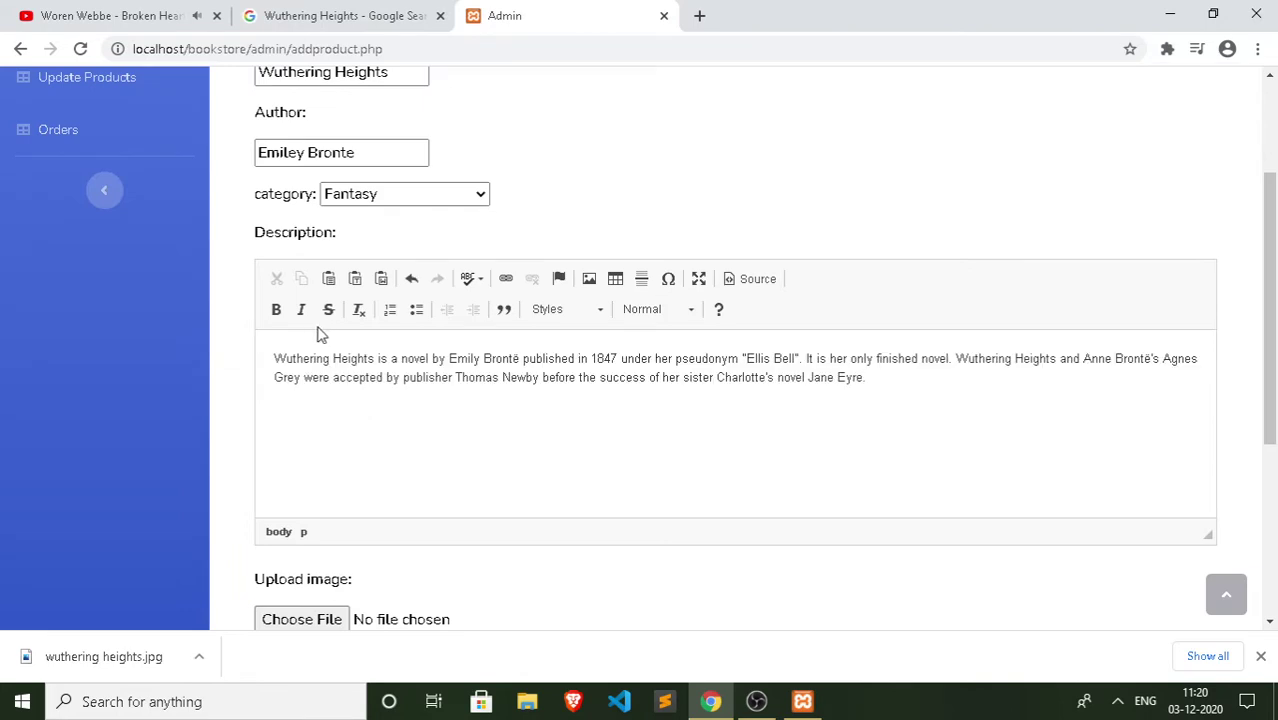
left_click(301, 309)
left_click(401, 352)
key("ctrl+a")
left_click(301, 309)
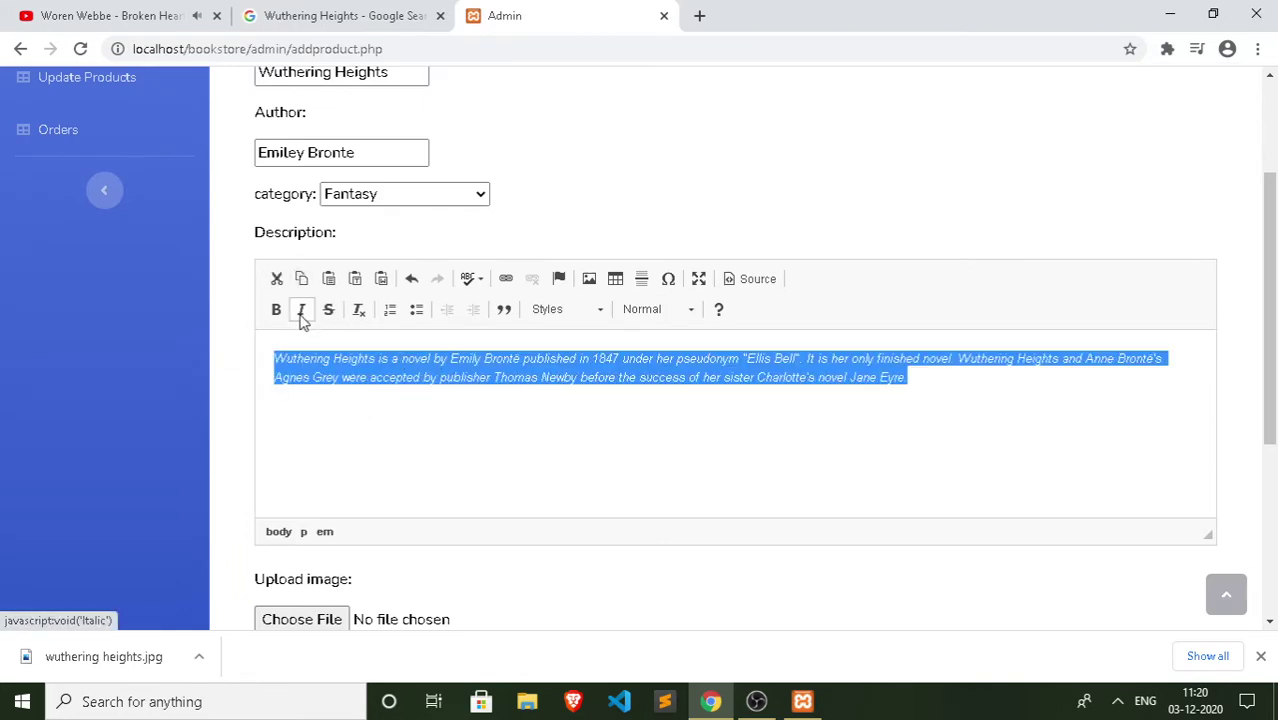
left_click(276, 309)
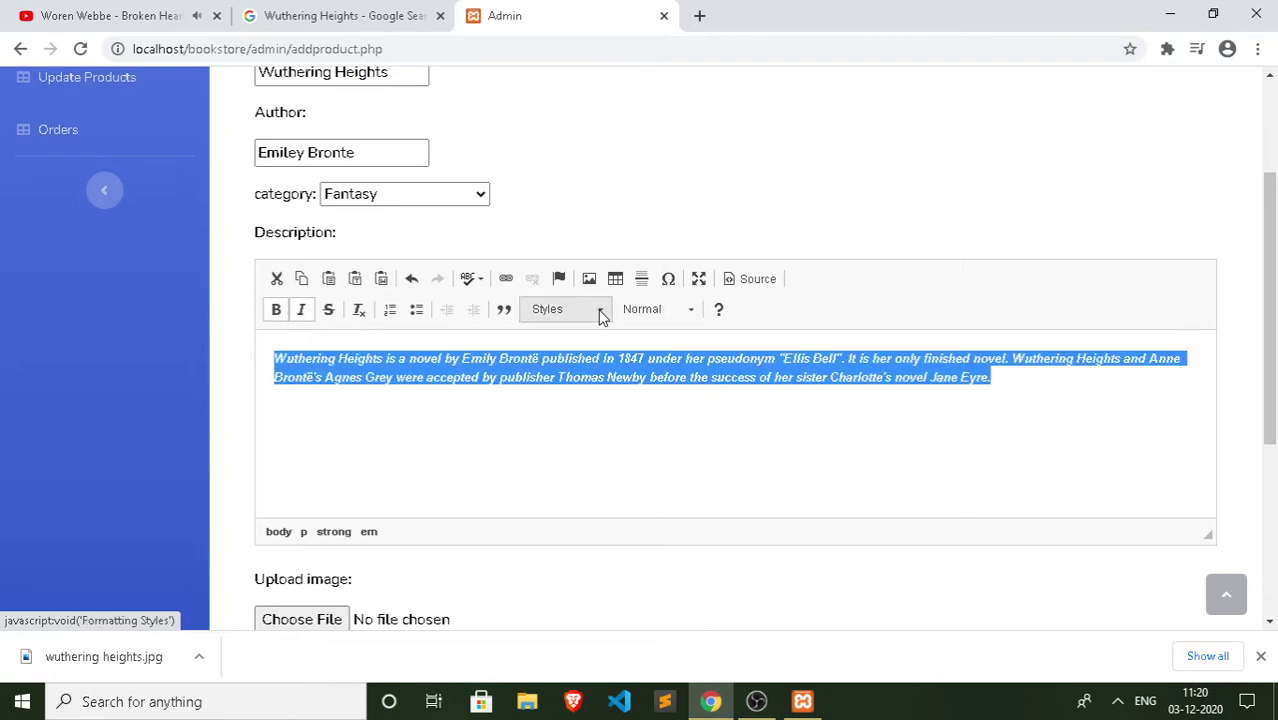
left_click(594, 456)
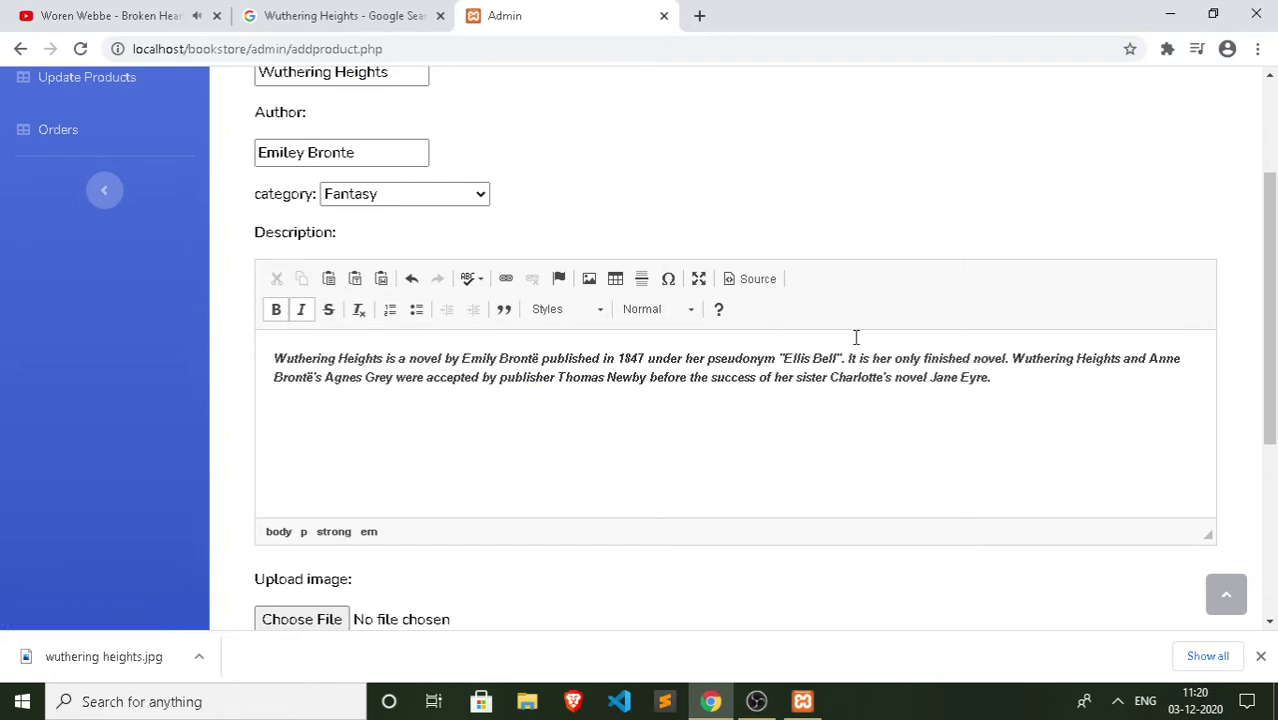
scroll(237, 342, "down", 3)
Step: Attach wuthering heights.jpg as the book's cover image
left_click(303, 267)
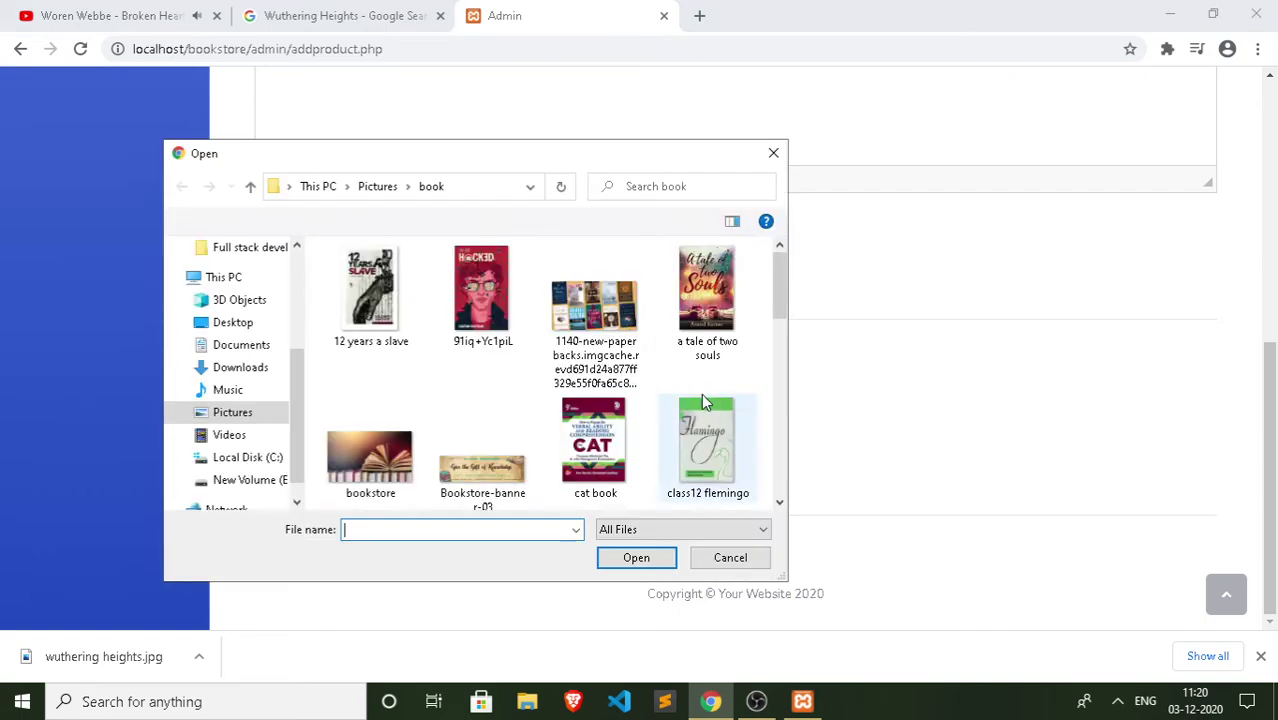
scroll(703, 400, "down", 5)
left_click(712, 288)
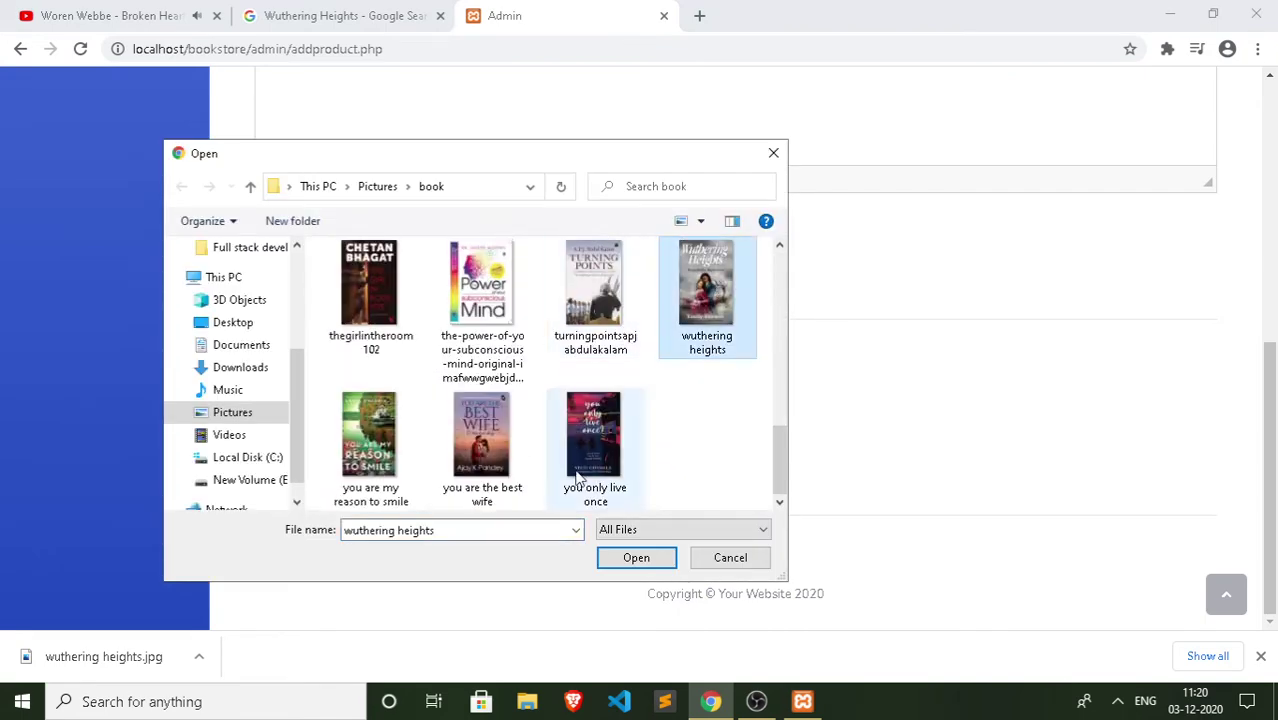
left_click(638, 558)
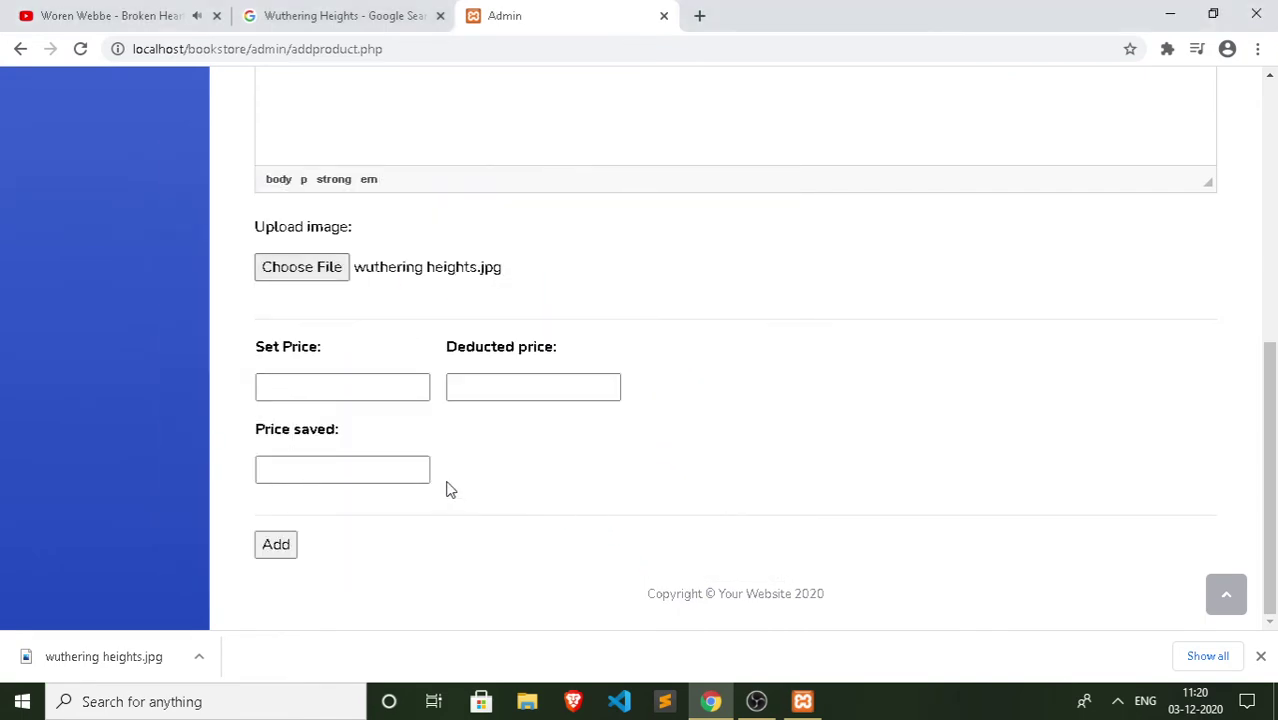
Step: Set price 200, deducted price 300, price saved 100, and add the book
left_click(364, 386)
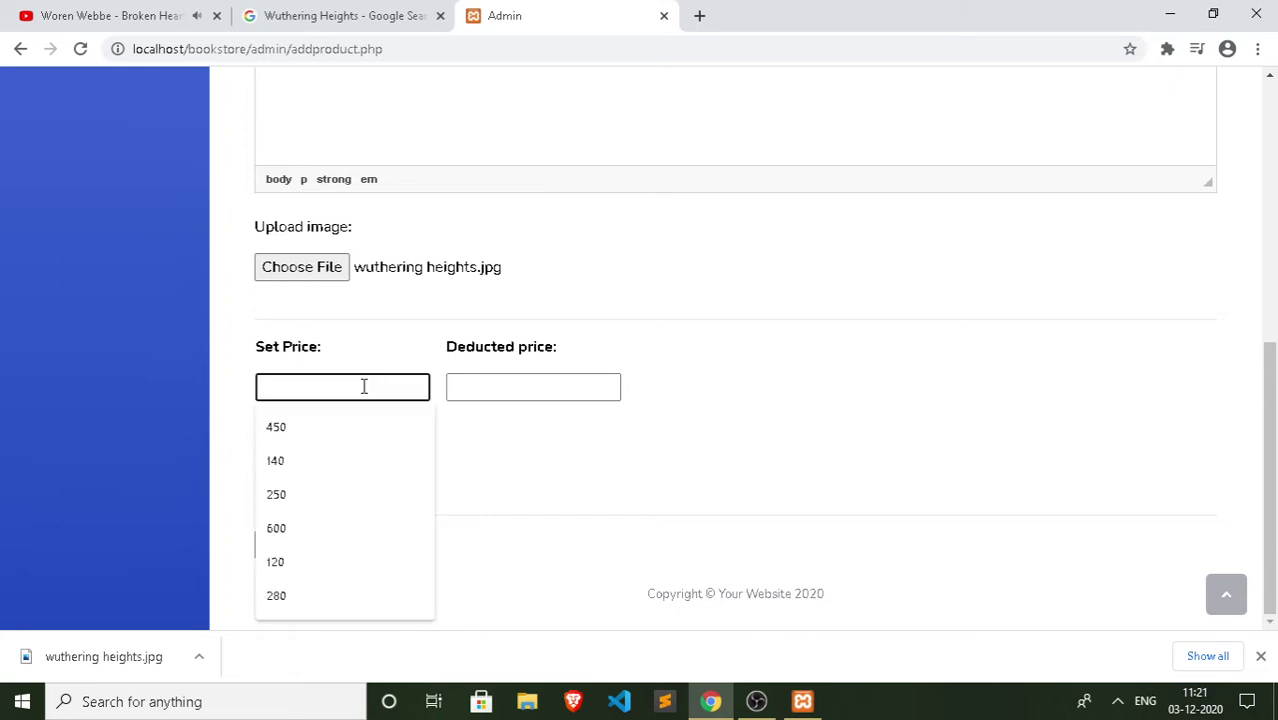
type("200")
left_click(518, 379)
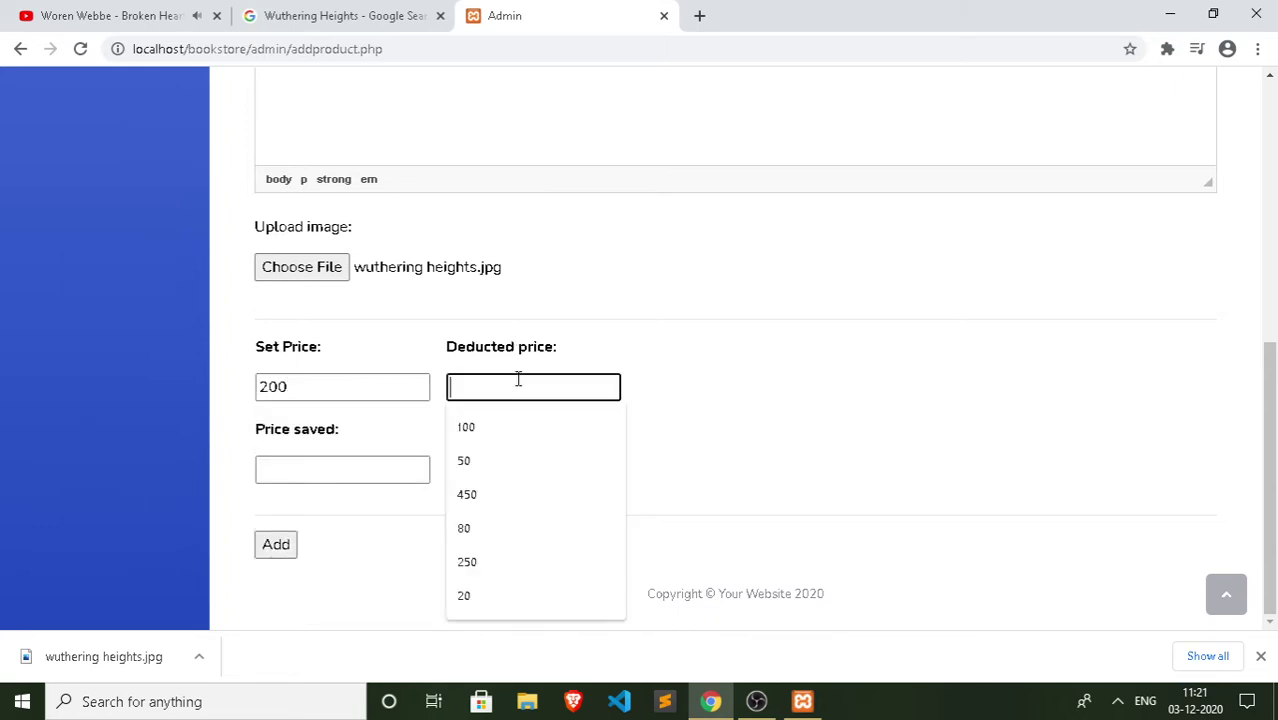
type("300")
left_click(354, 472)
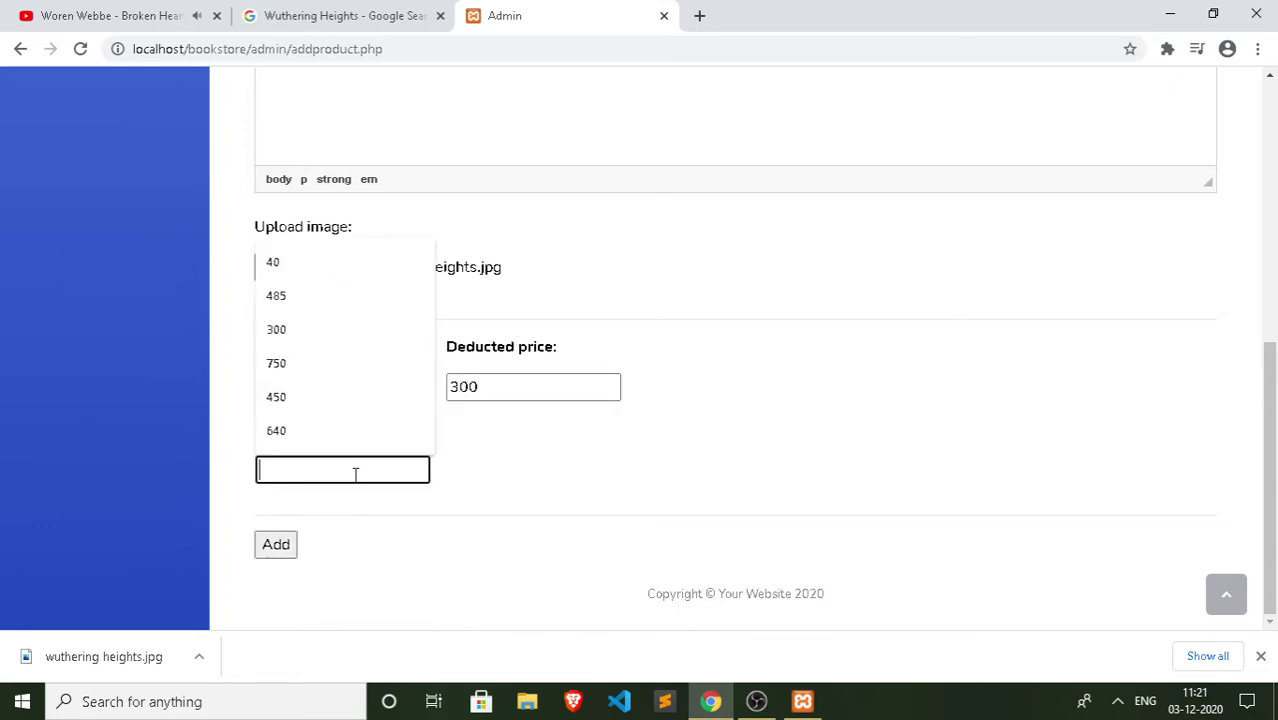
type("100")
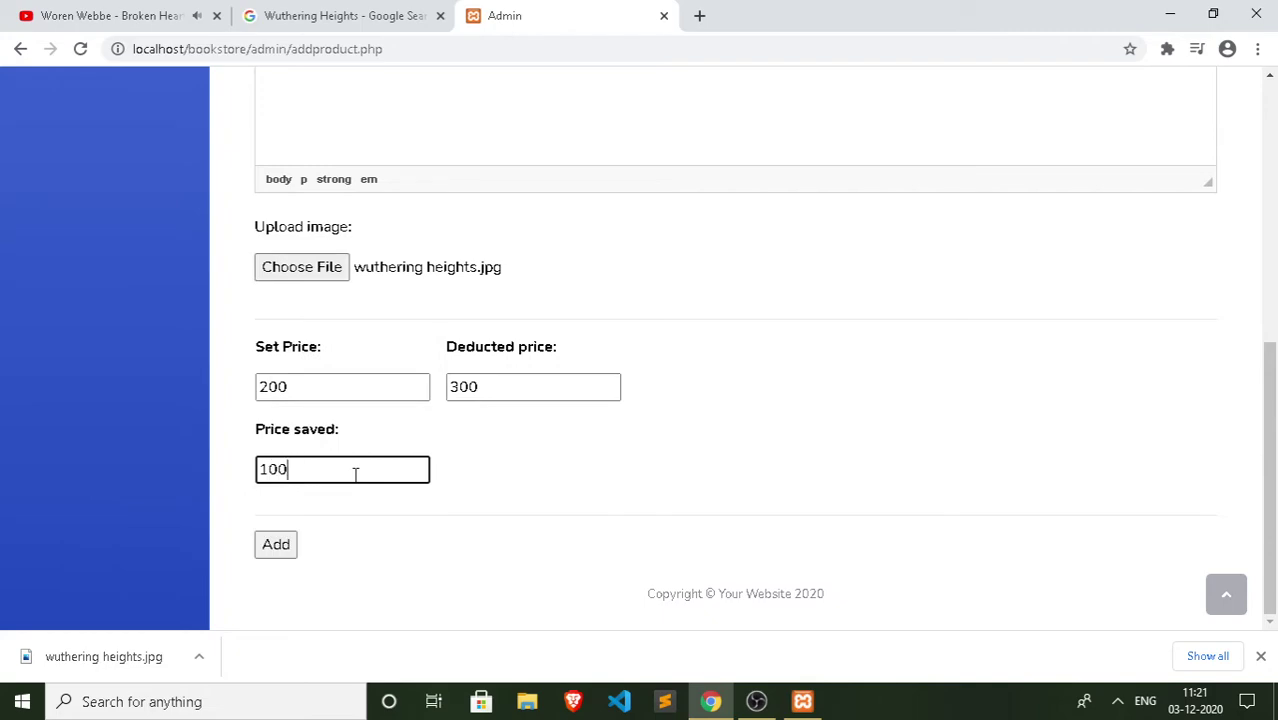
left_click(277, 552)
Step: Confirm Wuthering Heights is listed as product 31 and open a blank Add Products form
scroll(562, 371, "down", 10)
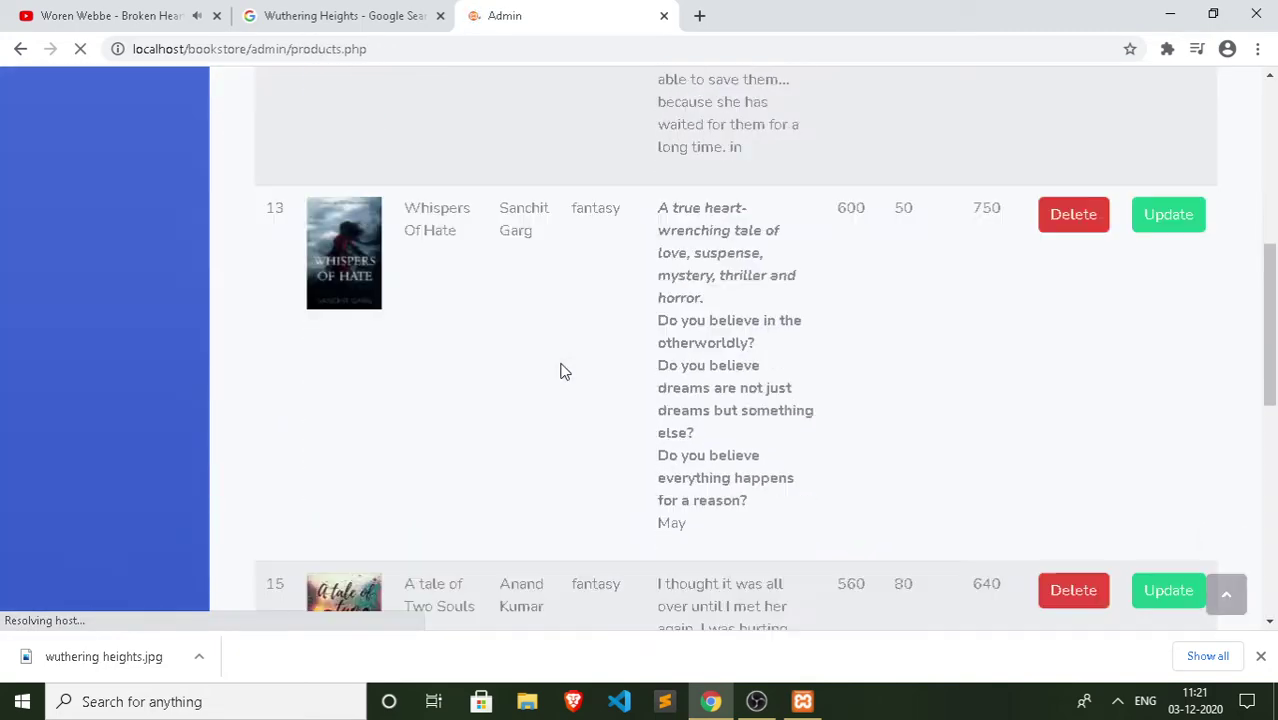
scroll(562, 371, "down", 6)
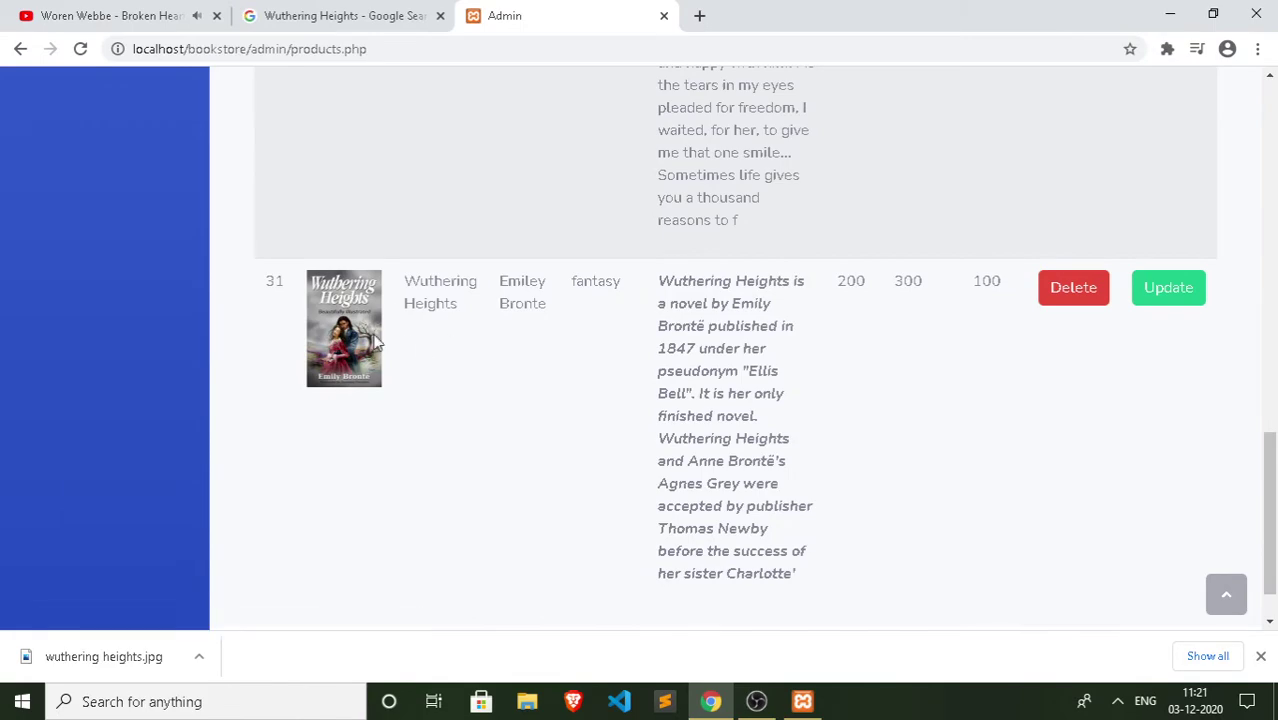
scroll(660, 325, "up", 16)
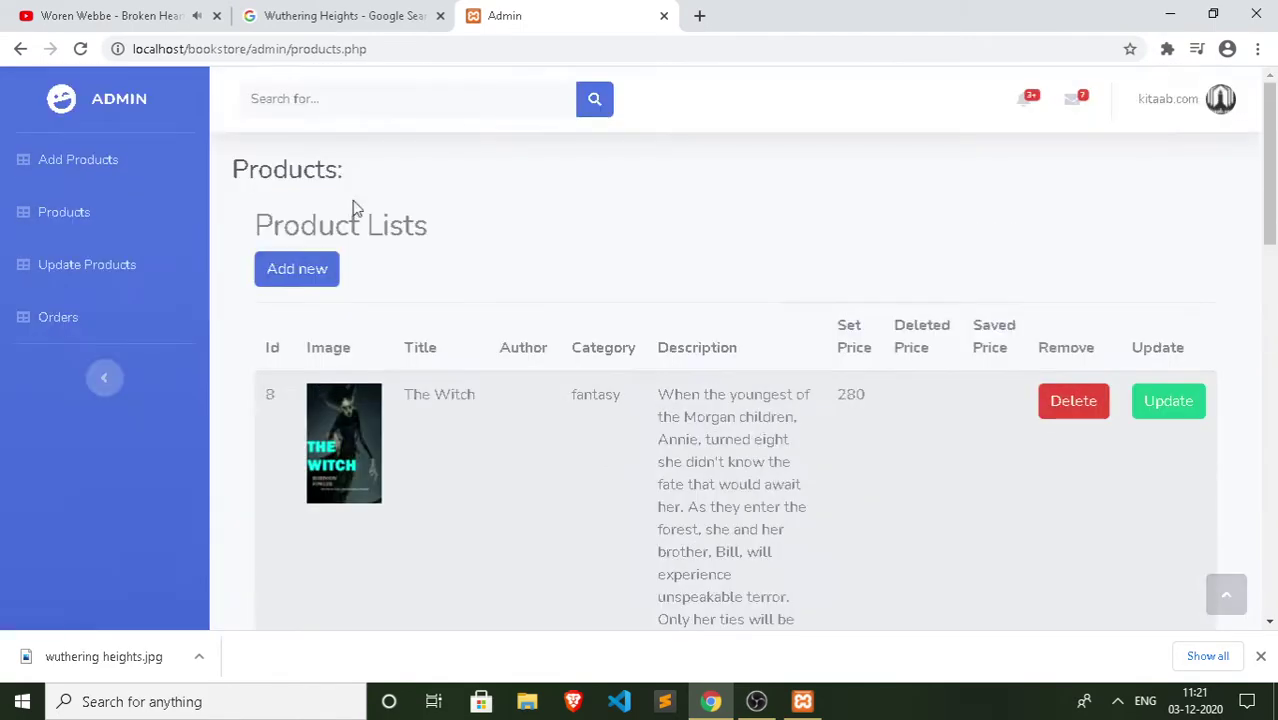
left_click(297, 268)
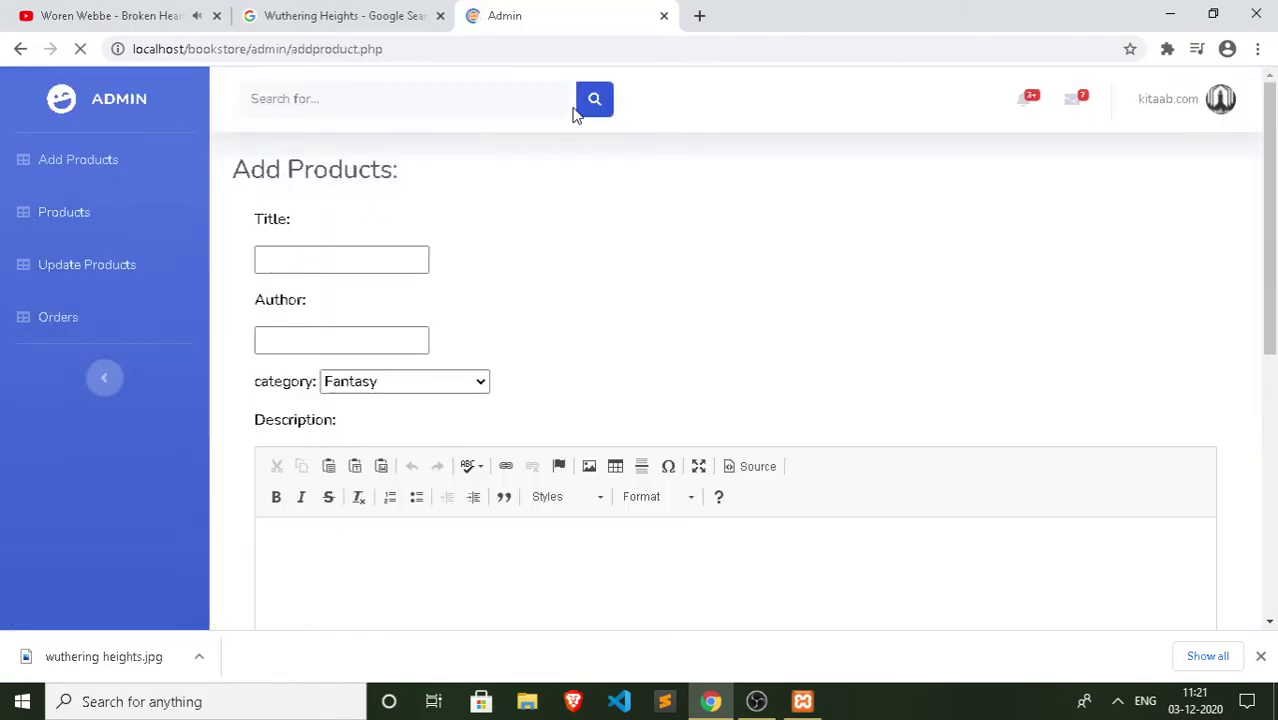
left_click(363, 17)
Step: Replace the Google query with 'romantic novels' and run the search
scroll(482, 135, "up", 2)
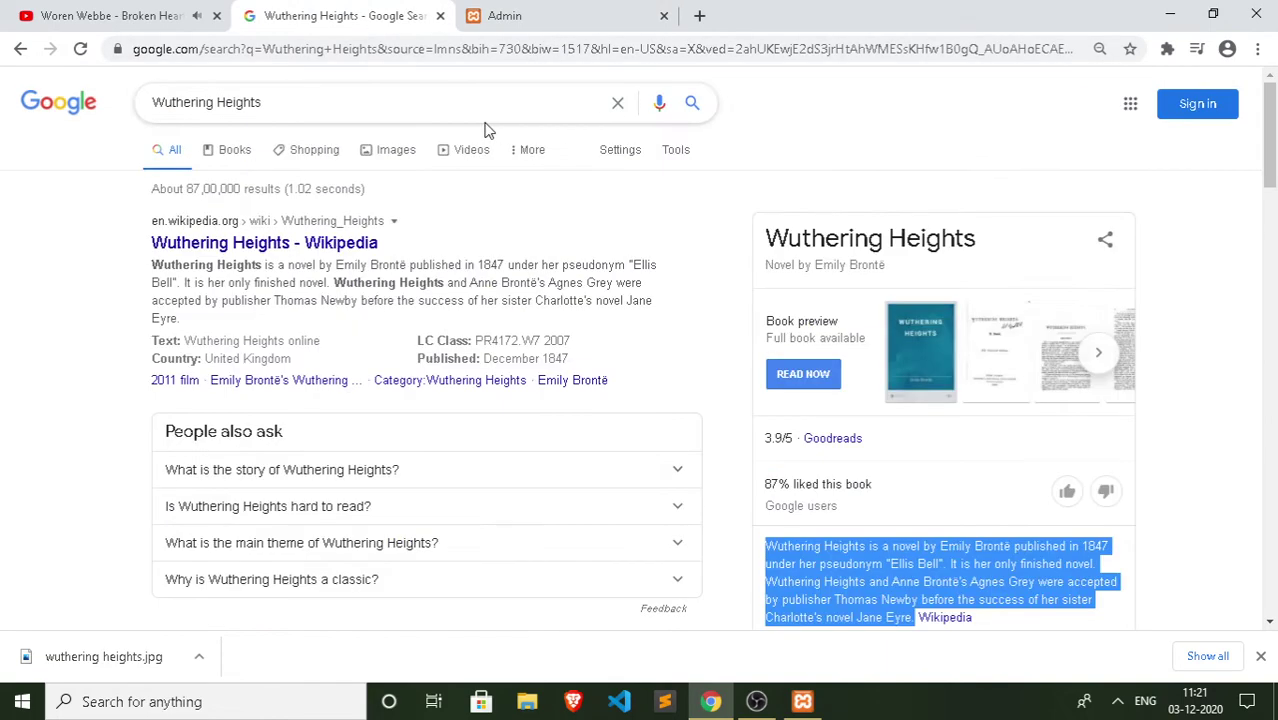
left_click(465, 95)
key("BackSpace")
key("BackSpace")
key("BackSpace")
key("BackSpace")
key("BackSpace")
key("BackSpace")
key("BackSpace")
key("BackSpace")
key("BackSpace")
key("BackSpace")
key("BackSpace")
key("BackSpace")
key("BackSpace")
key("BackSpace")
key("BackSpace")
key("BackSpace")
key("BackSpace")
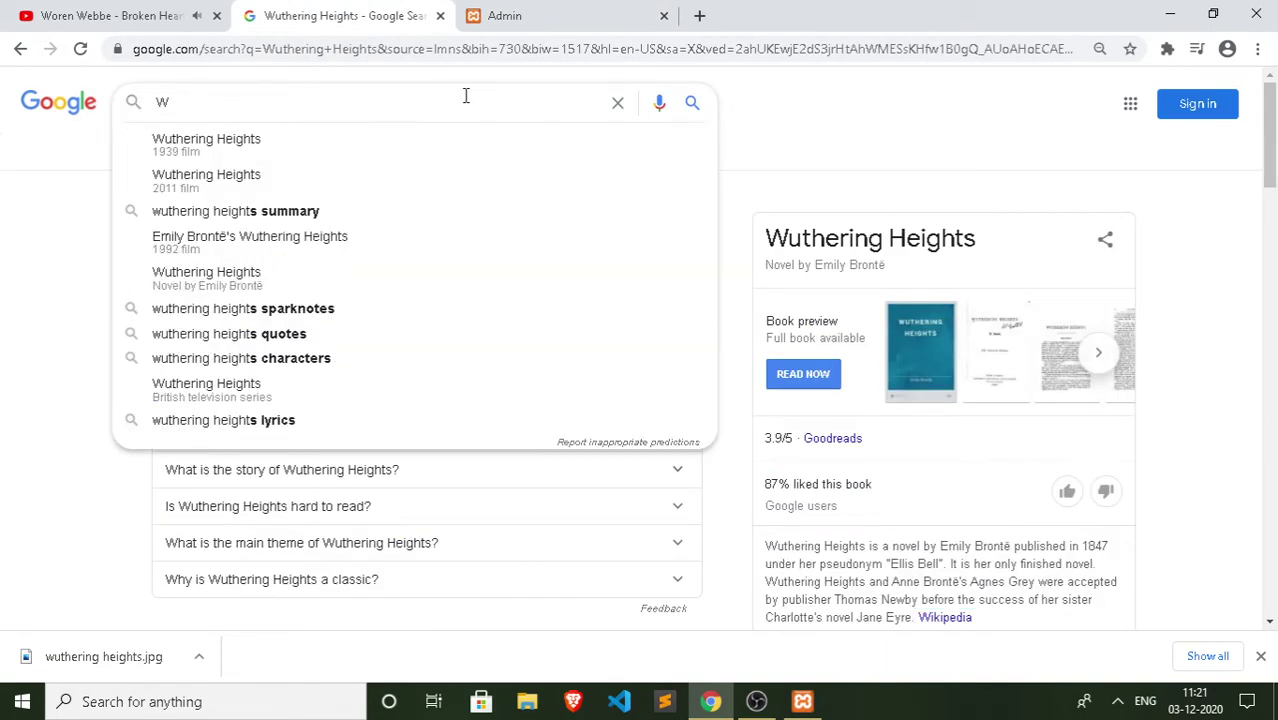
type("romant")
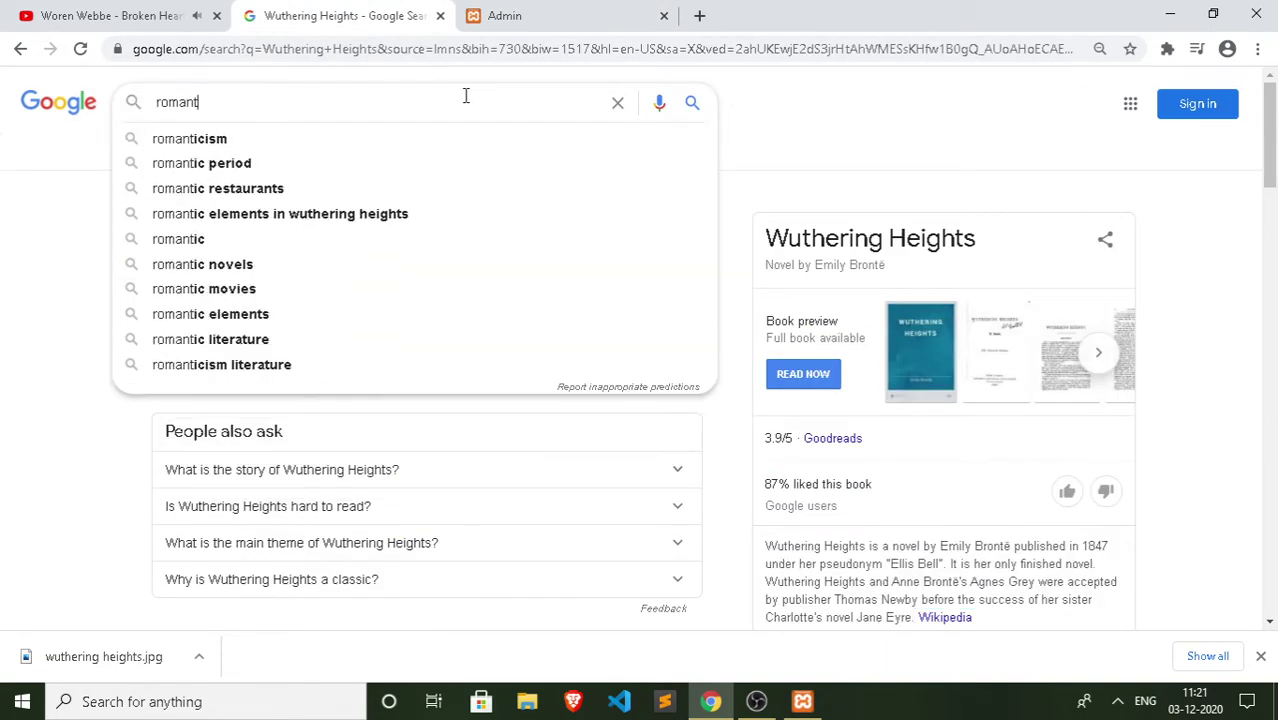
type("ic no")
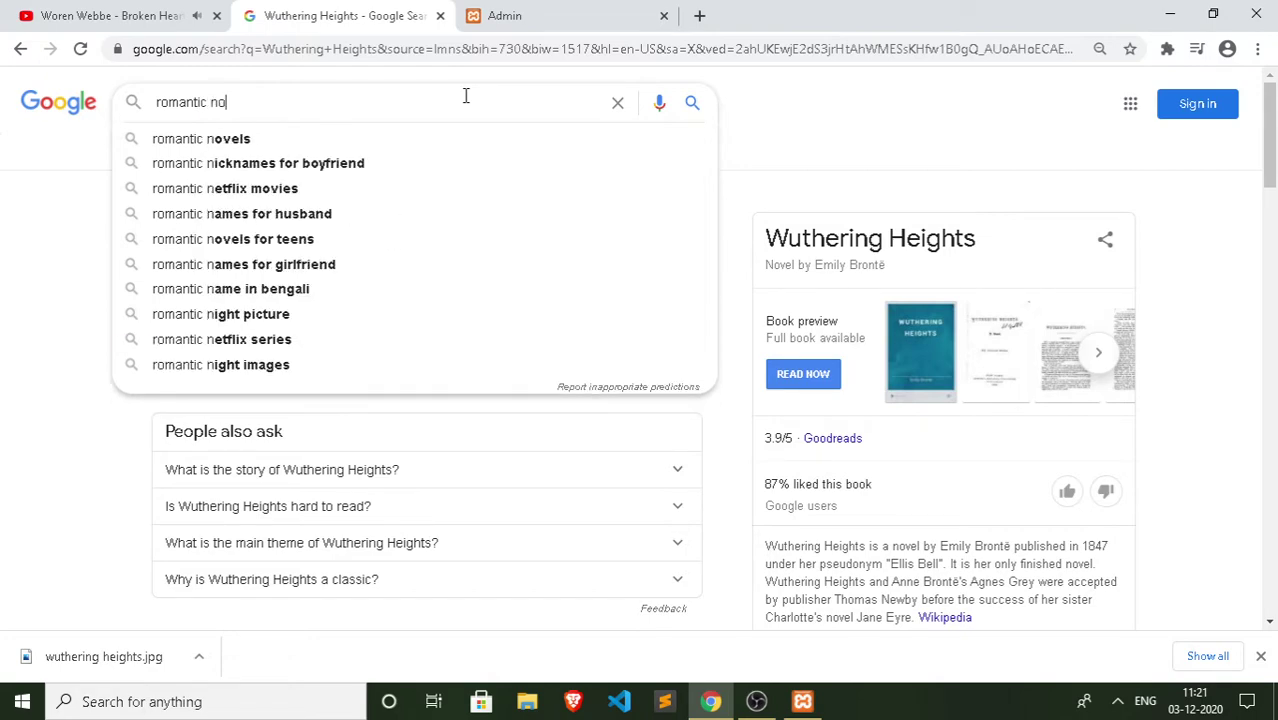
type("vels")
key("Return")
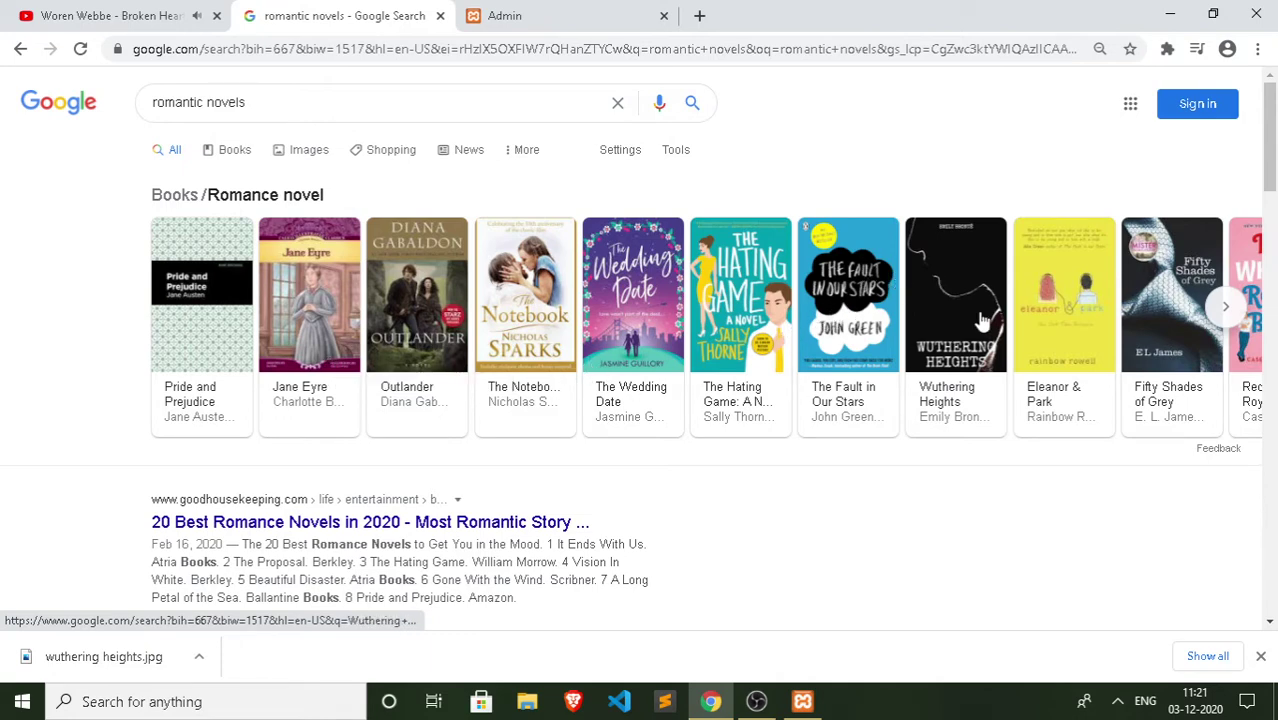
scroll(865, 325, "down", 5)
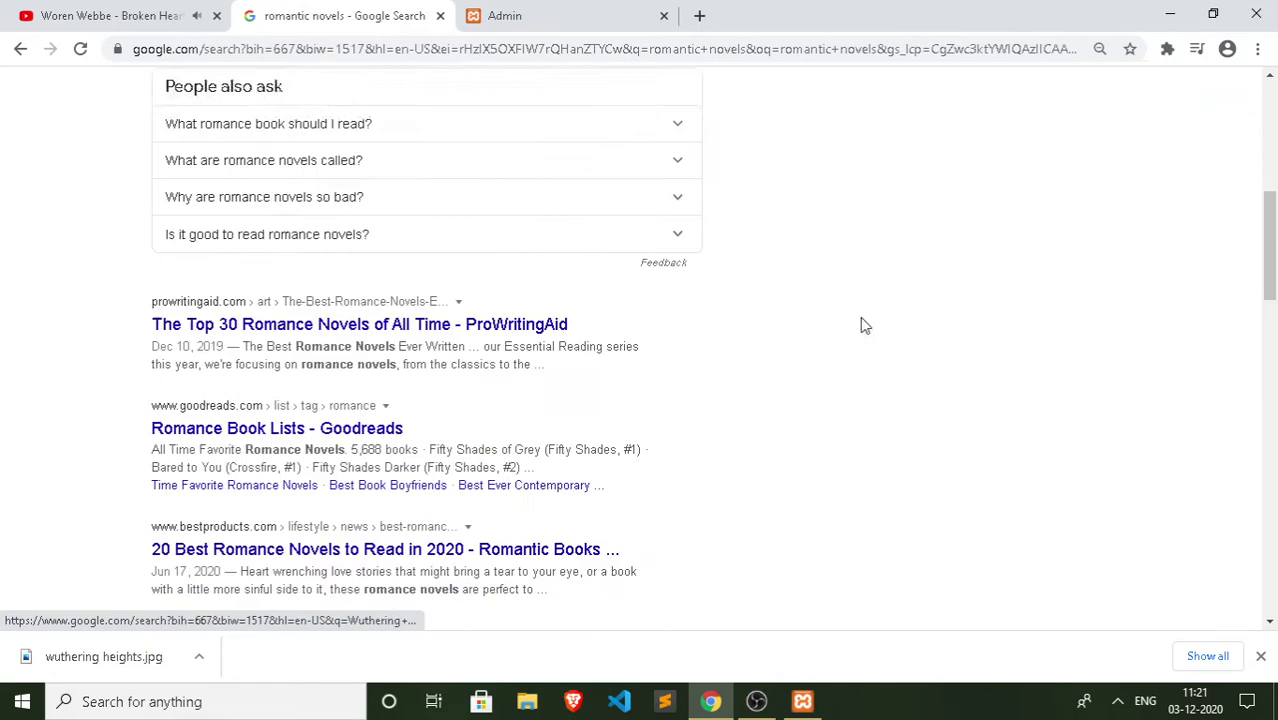
left_click(380, 331)
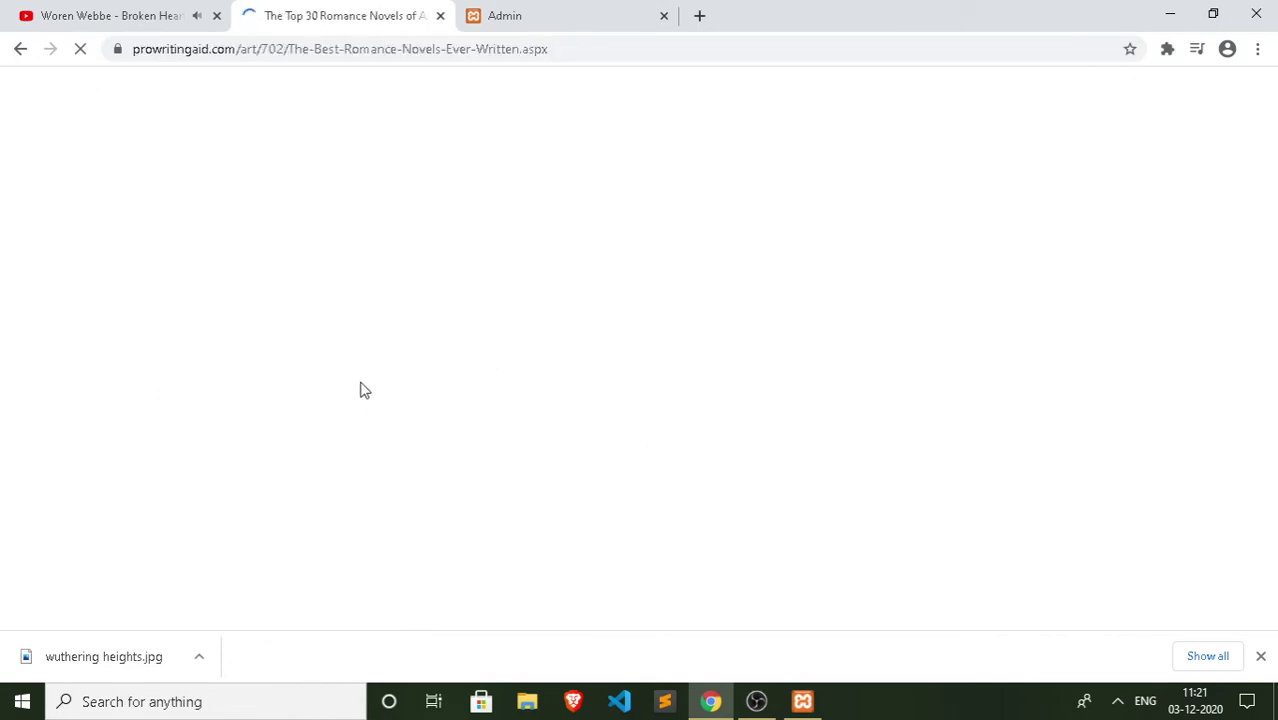
scroll(593, 385, "down", 4)
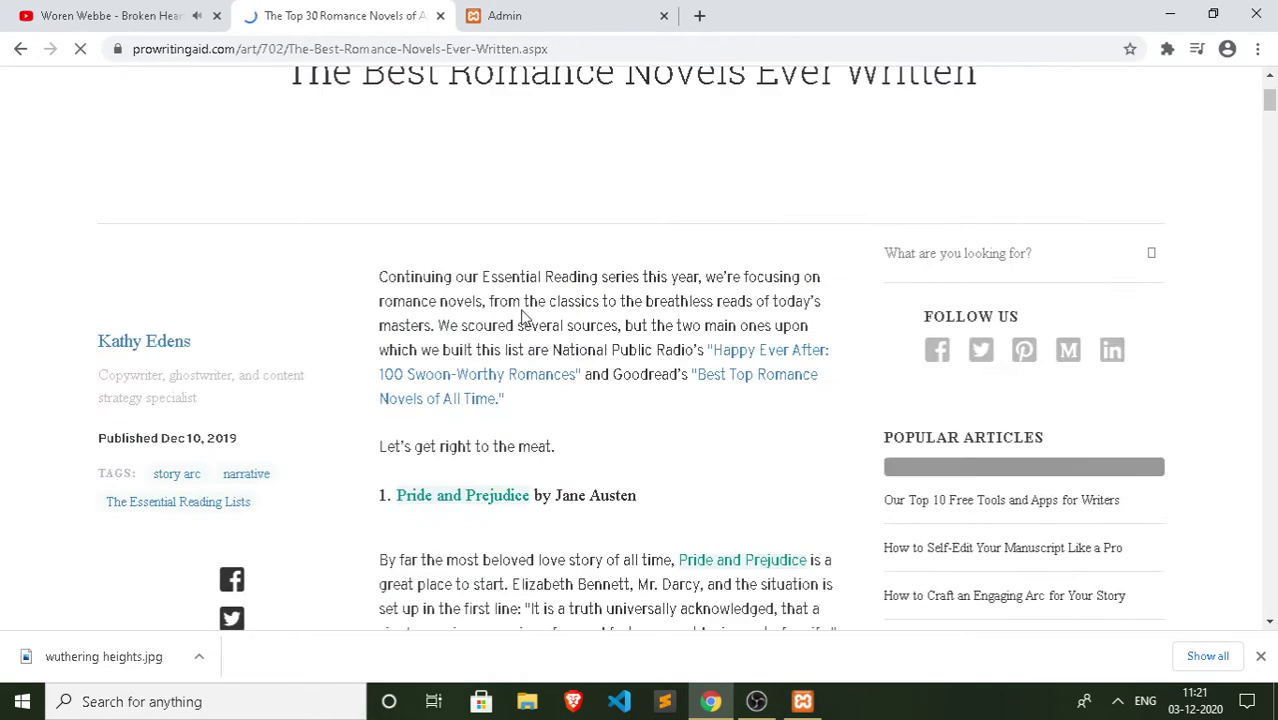
scroll(519, 303, "down", 5)
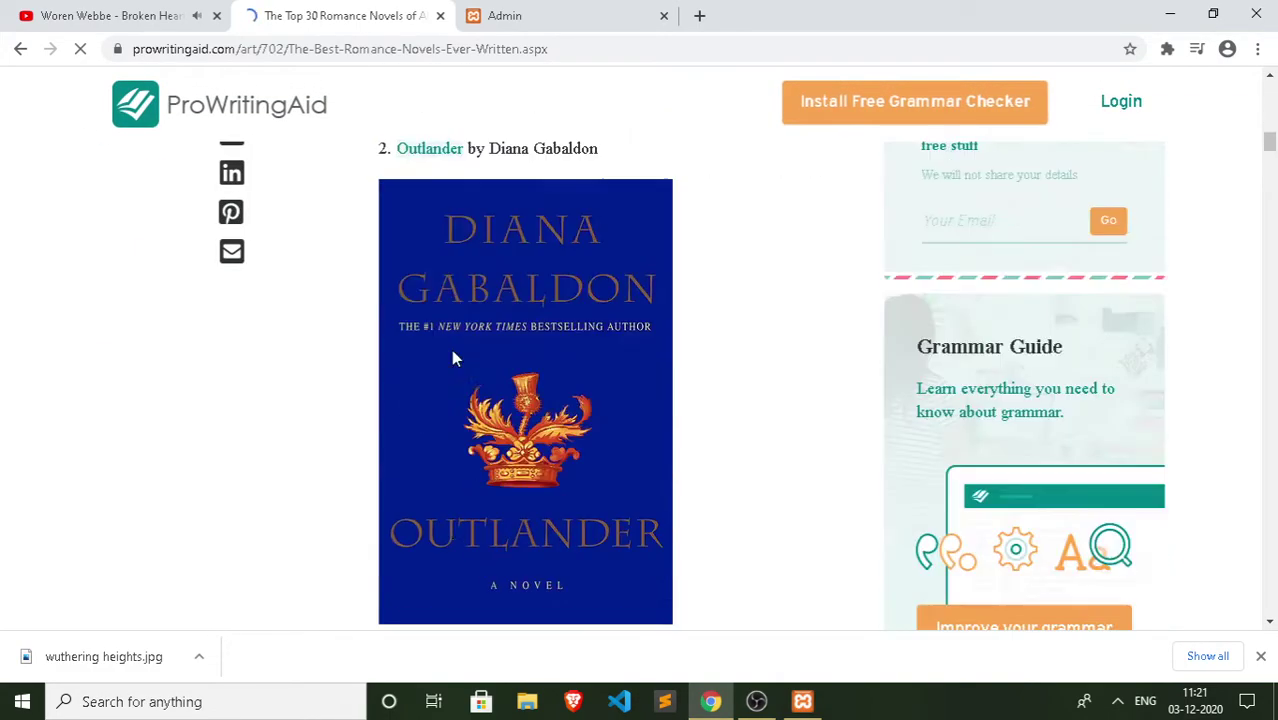
scroll(451, 349, "up", 10)
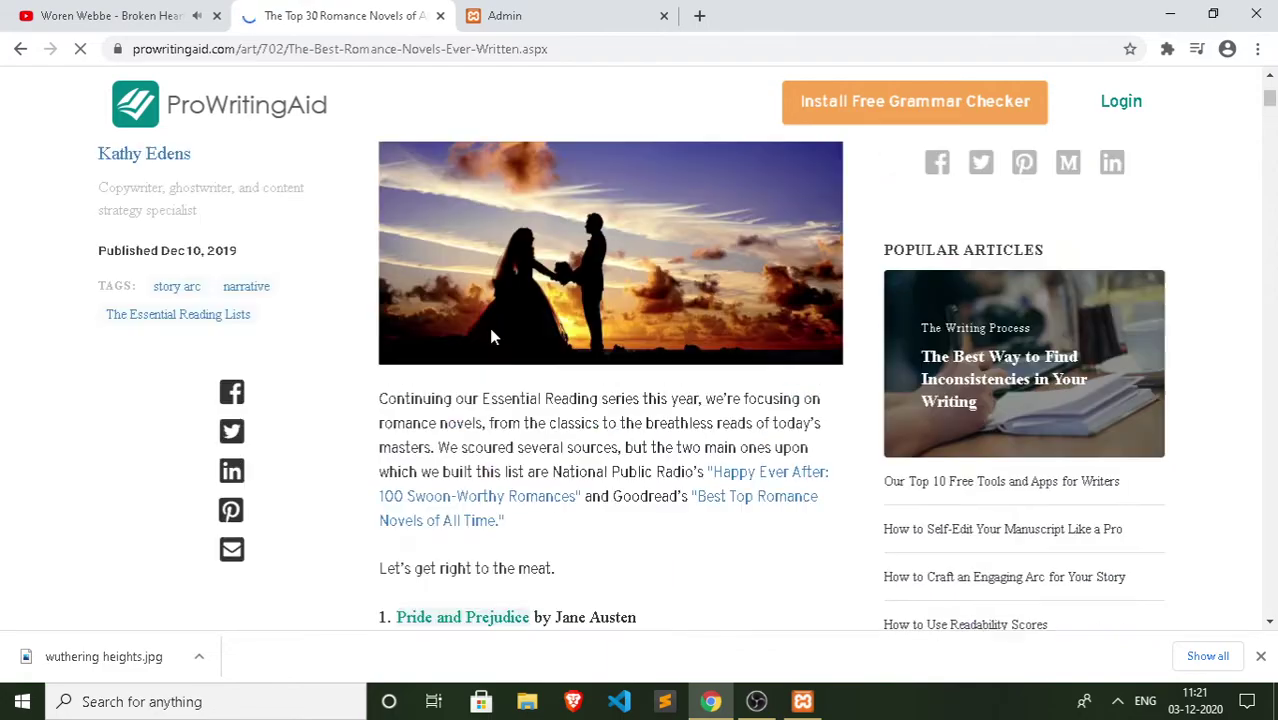
scroll(491, 336, "down", 10)
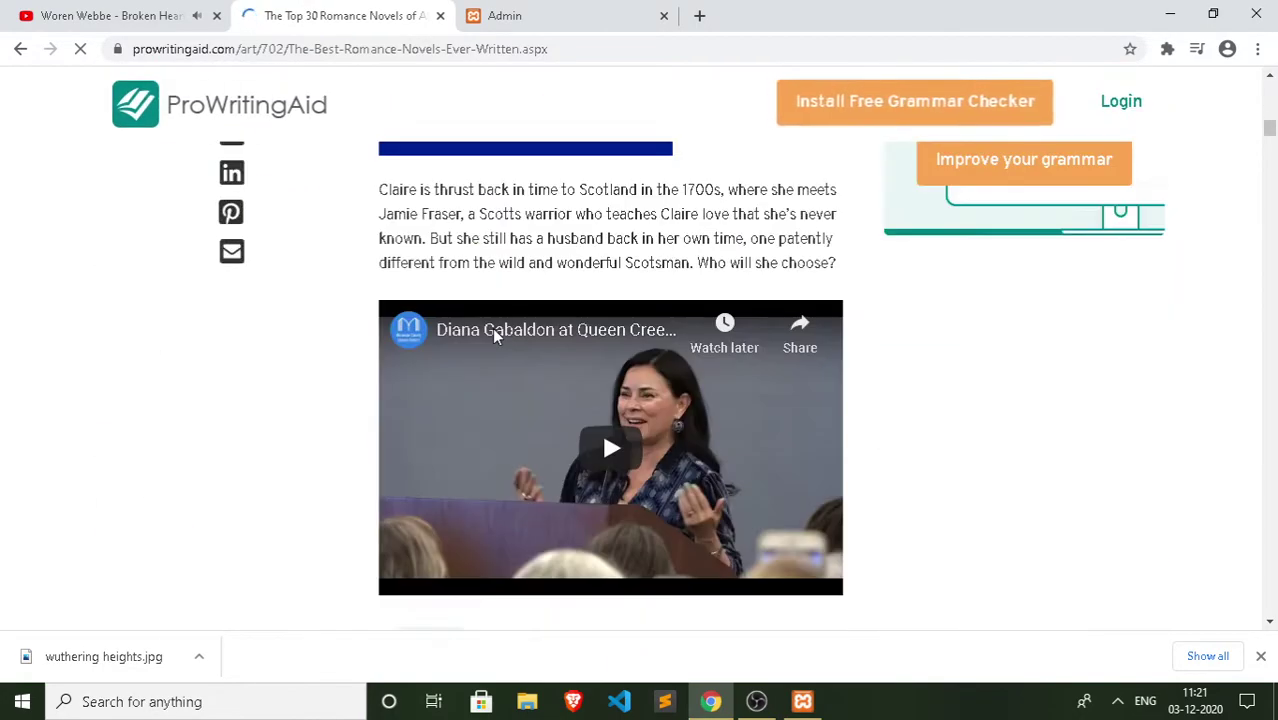
scroll(493, 336, "down", 5)
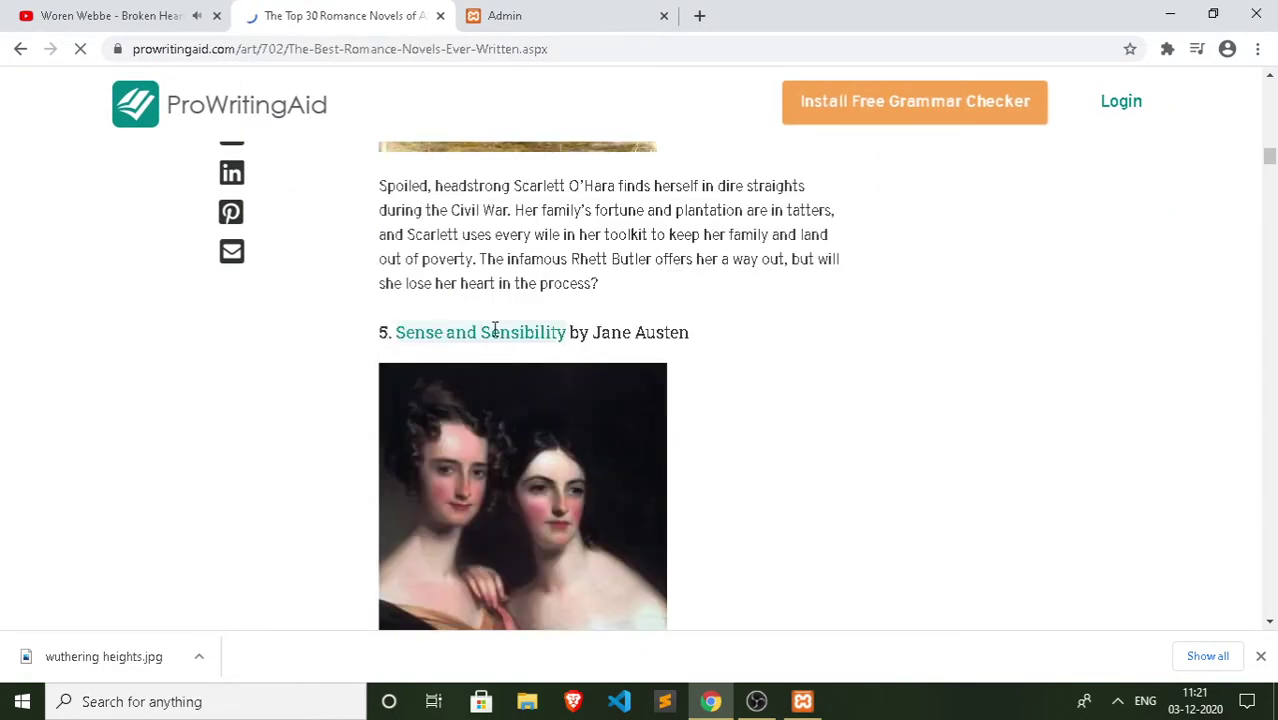
scroll(494, 337, "down", 5)
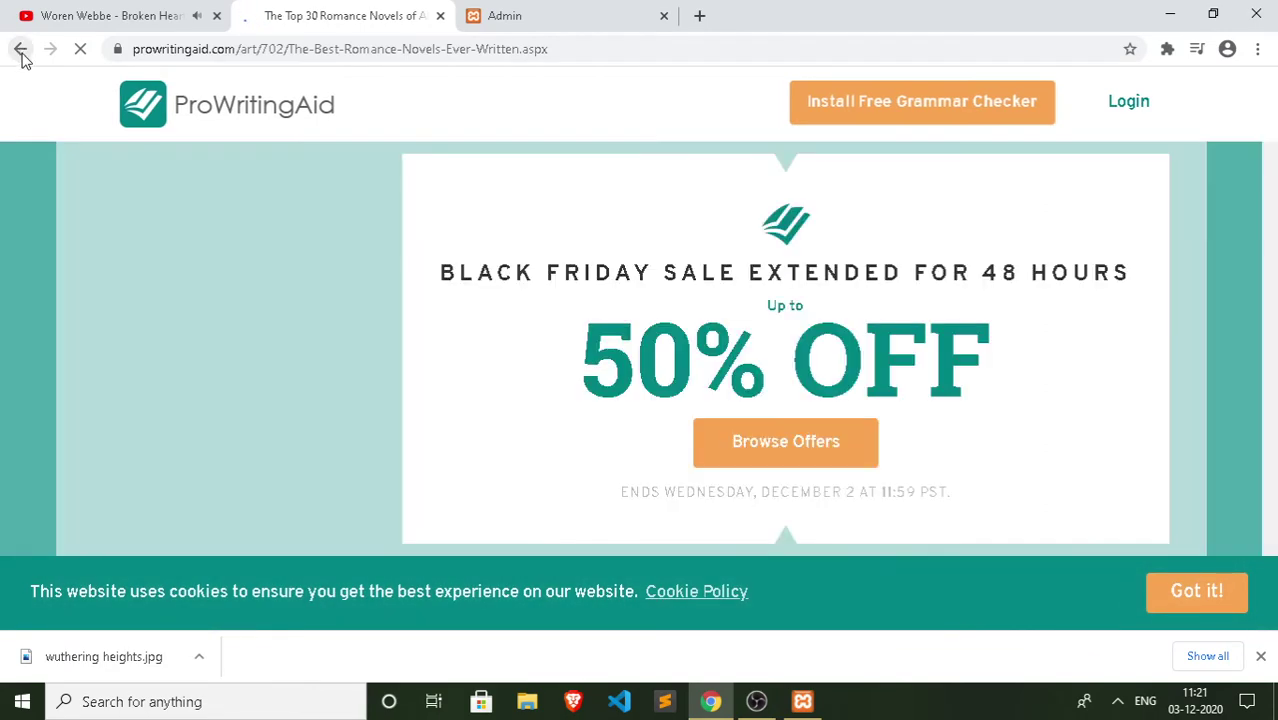
left_click(20, 48)
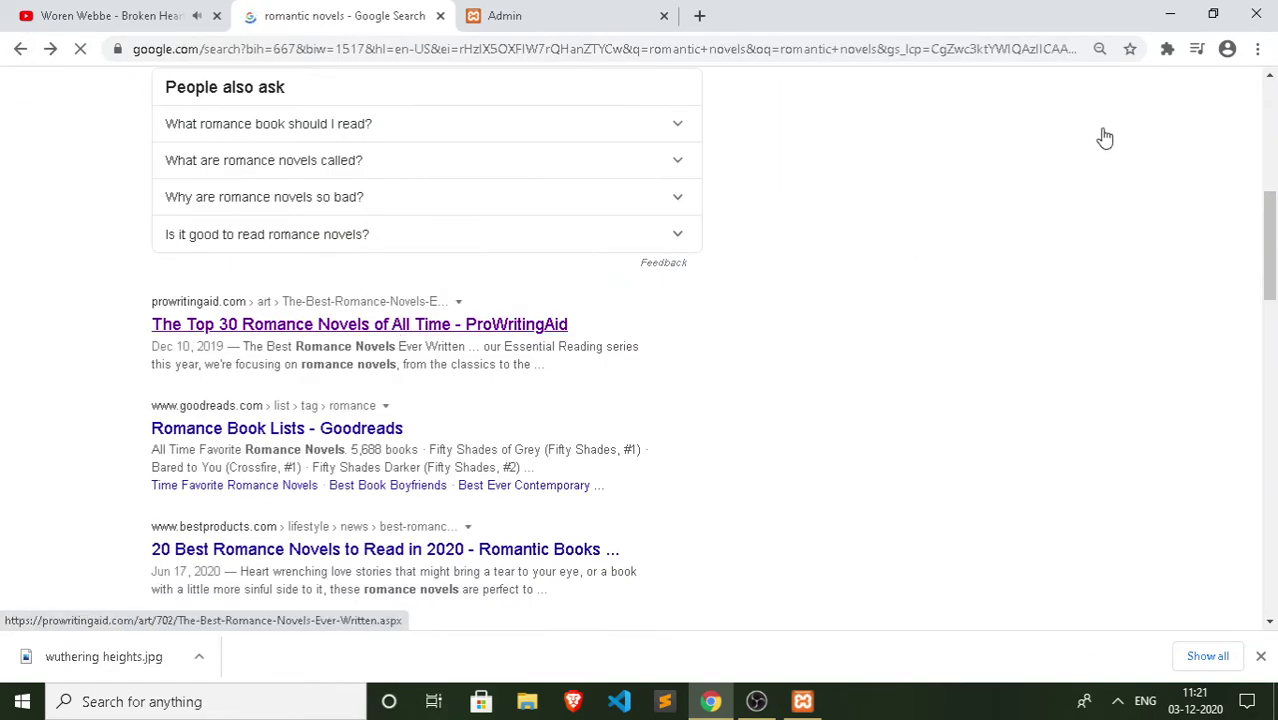
Step: Scroll the romance book carousel and open Gone with the Wind's search results
scroll(553, 258, "up", 5)
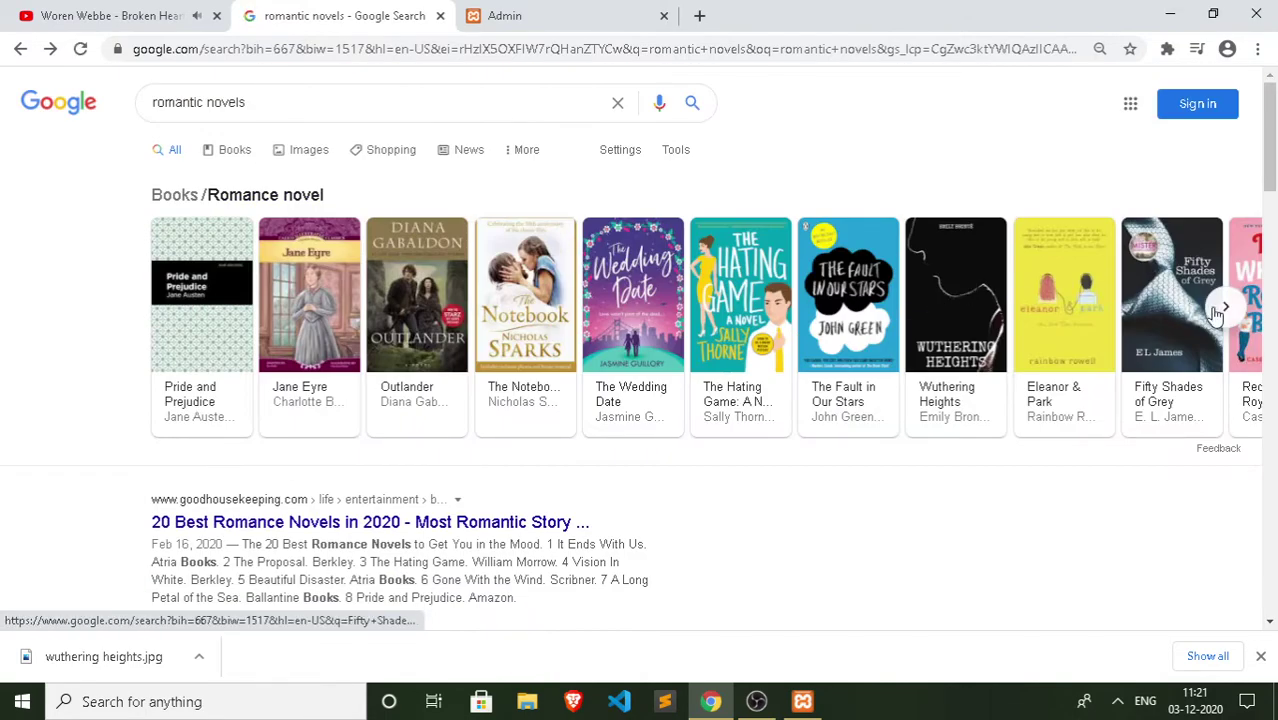
left_click(1222, 309)
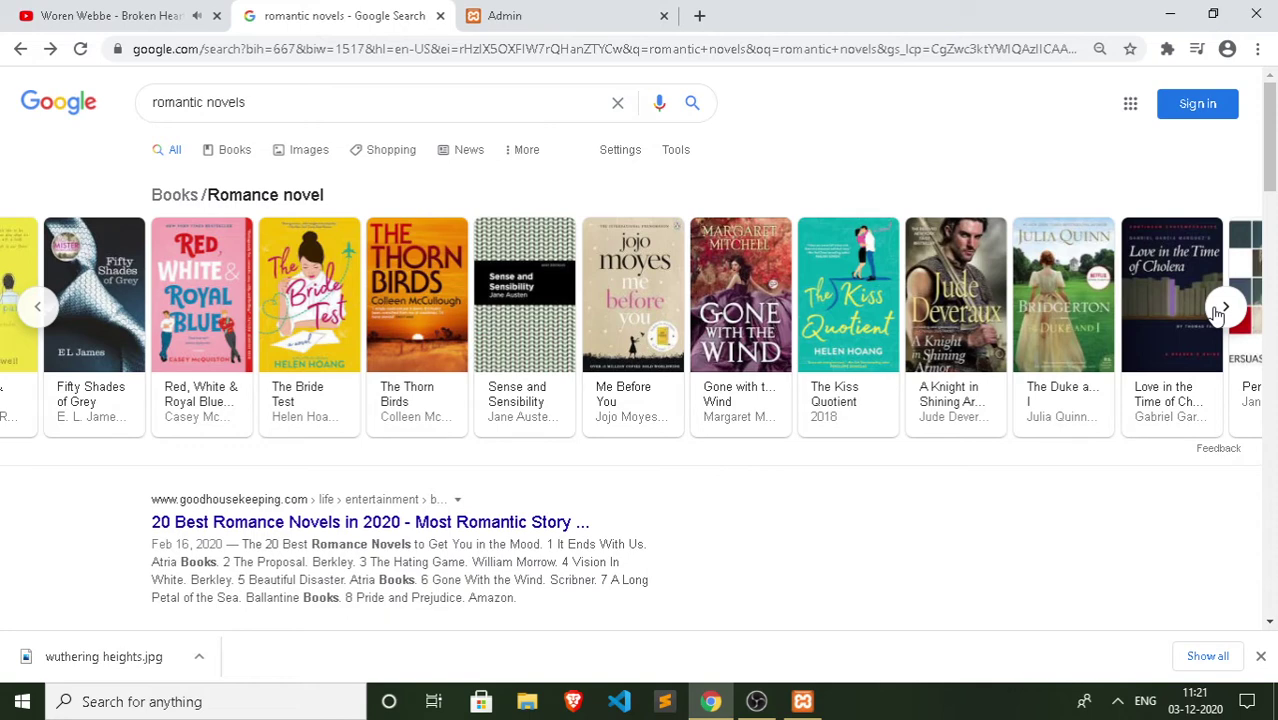
left_click(760, 325)
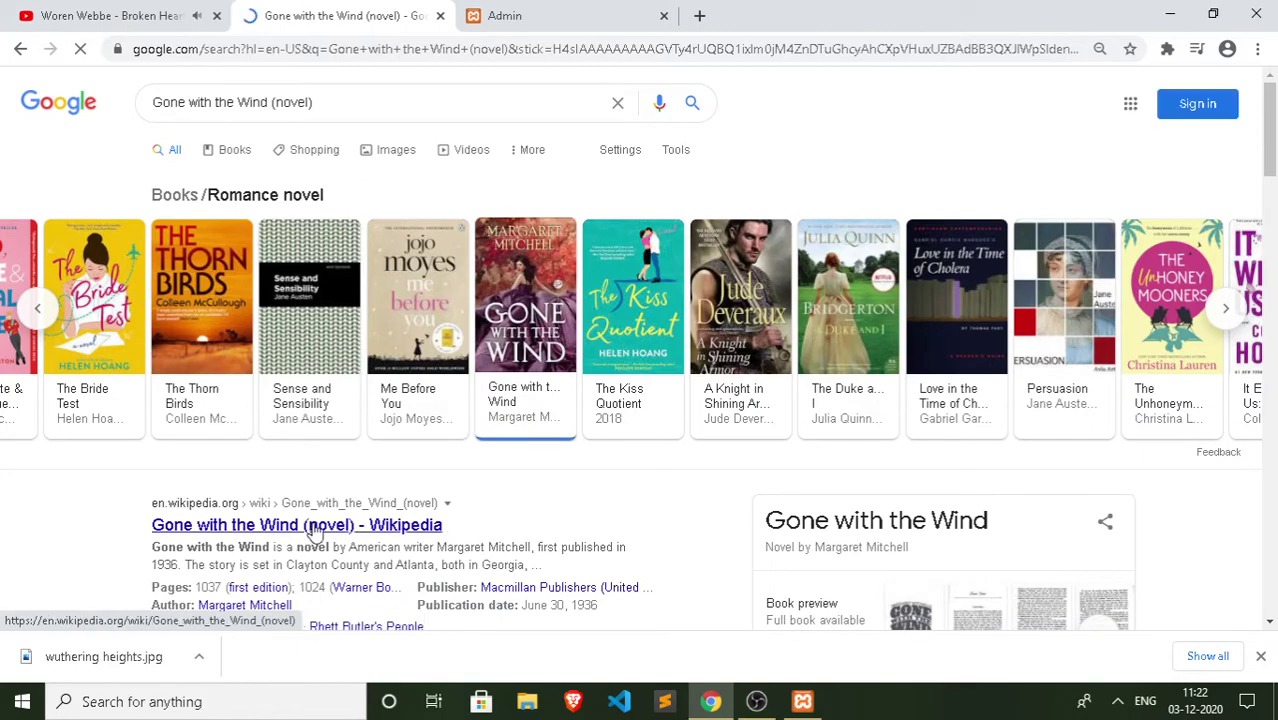
scroll(313, 533, "down", 6)
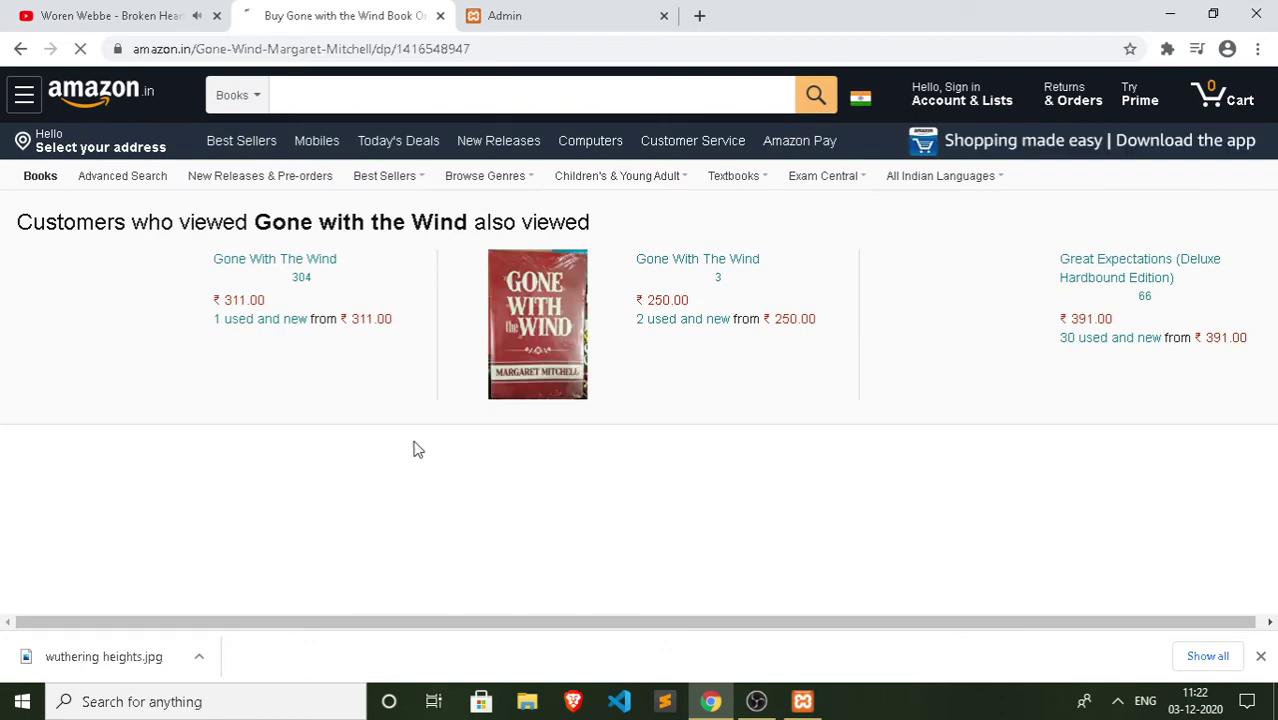
Step: Save the Gone with the Wind cover image as download.webp
scroll(535, 390, "down", 3)
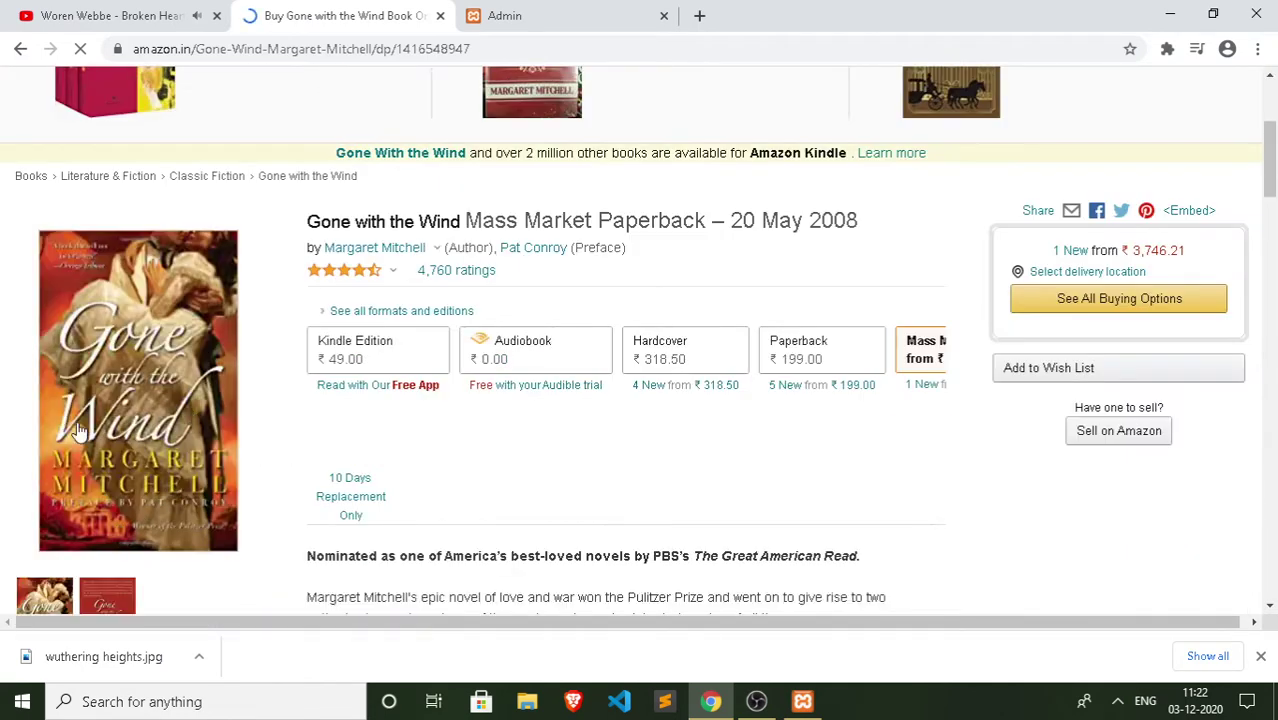
right_click(110, 350)
left_click(159, 382)
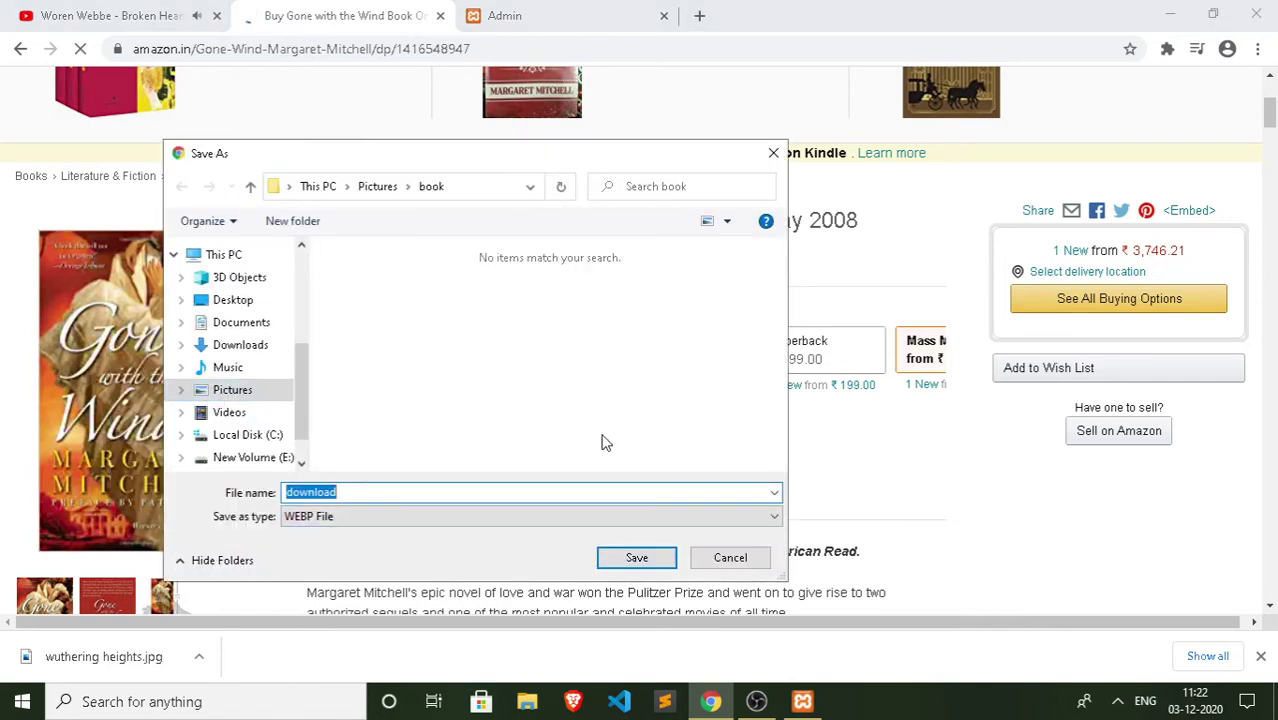
left_click(637, 559)
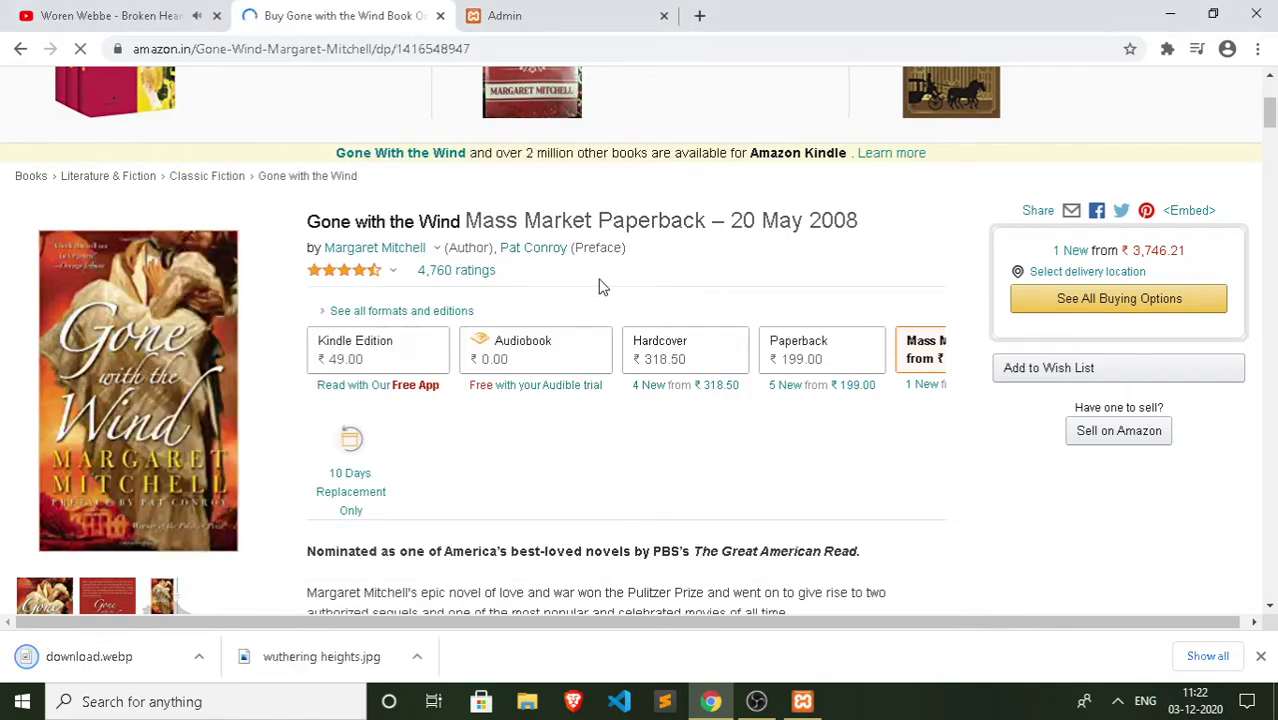
Step: Copy the book's Amazon description paragraph and return to the Add Products form
scroll(593, 262, "up", 3)
scroll(325, 352, "down", 9)
scroll(325, 352, "up", 2)
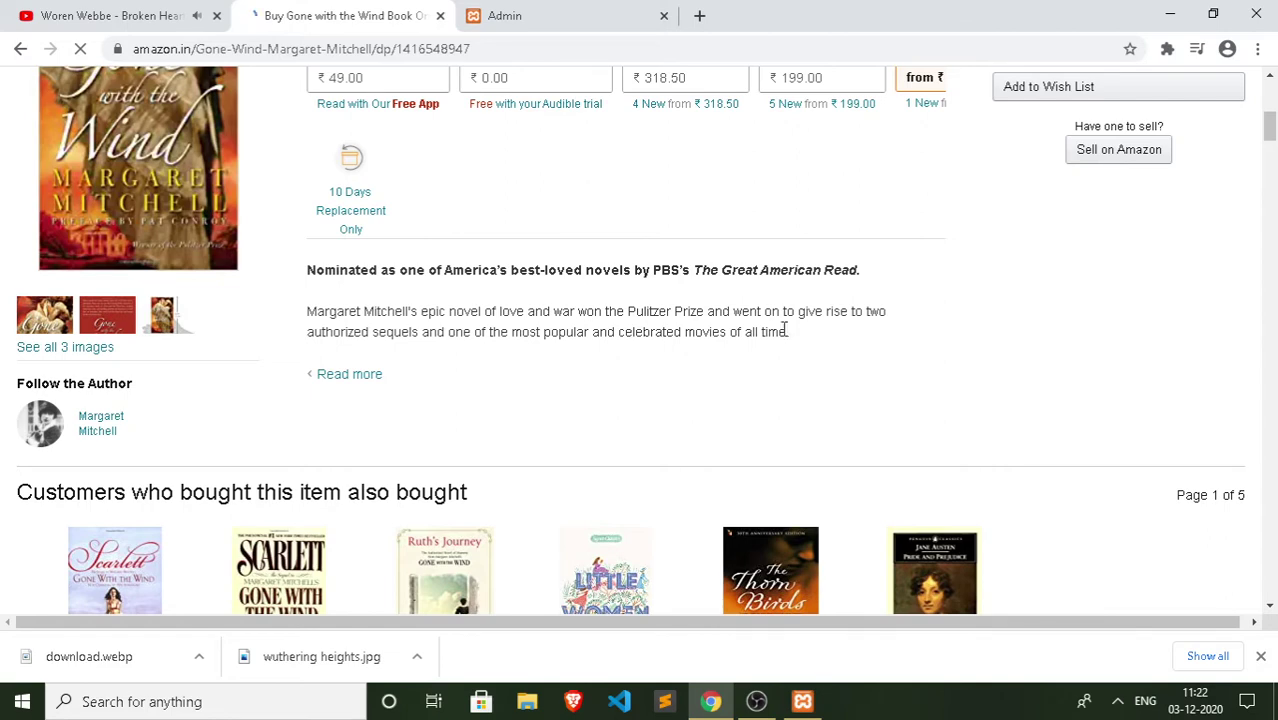
left_click_drag(789, 336, 252, 319)
key("ctrl+c")
right_click(389, 311)
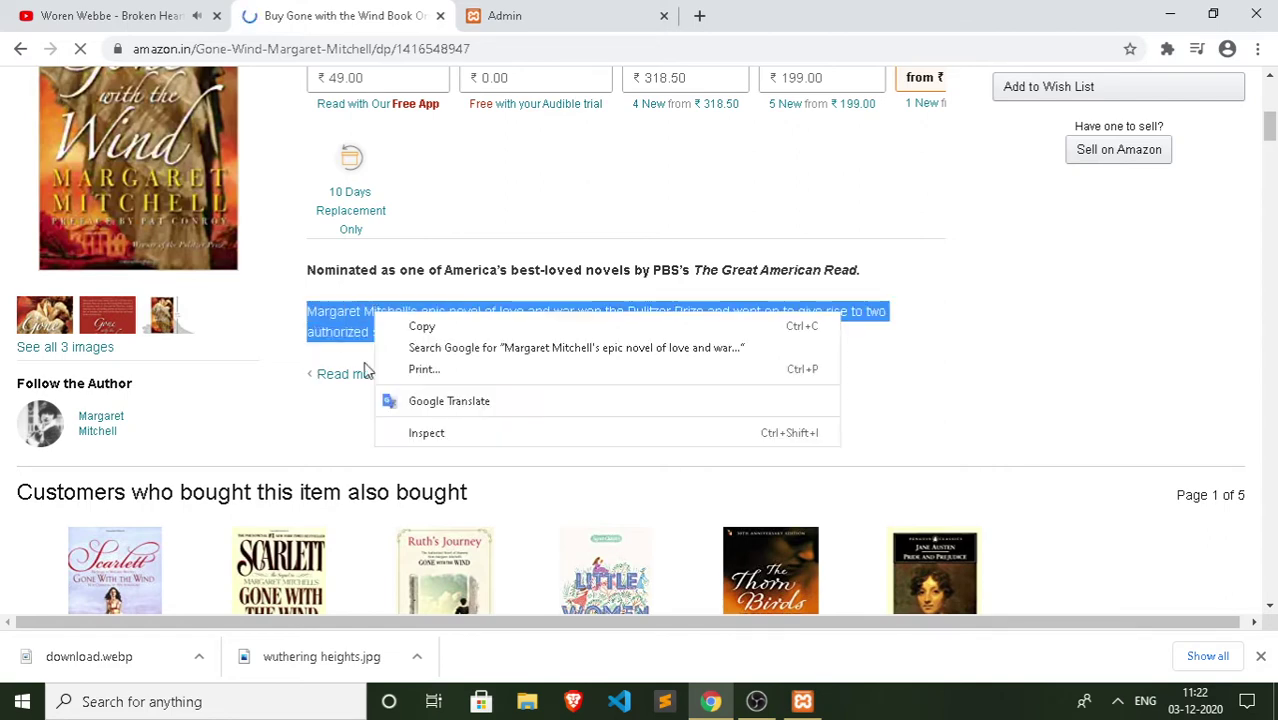
key("Escape")
left_click(113, 15)
left_click(540, 15)
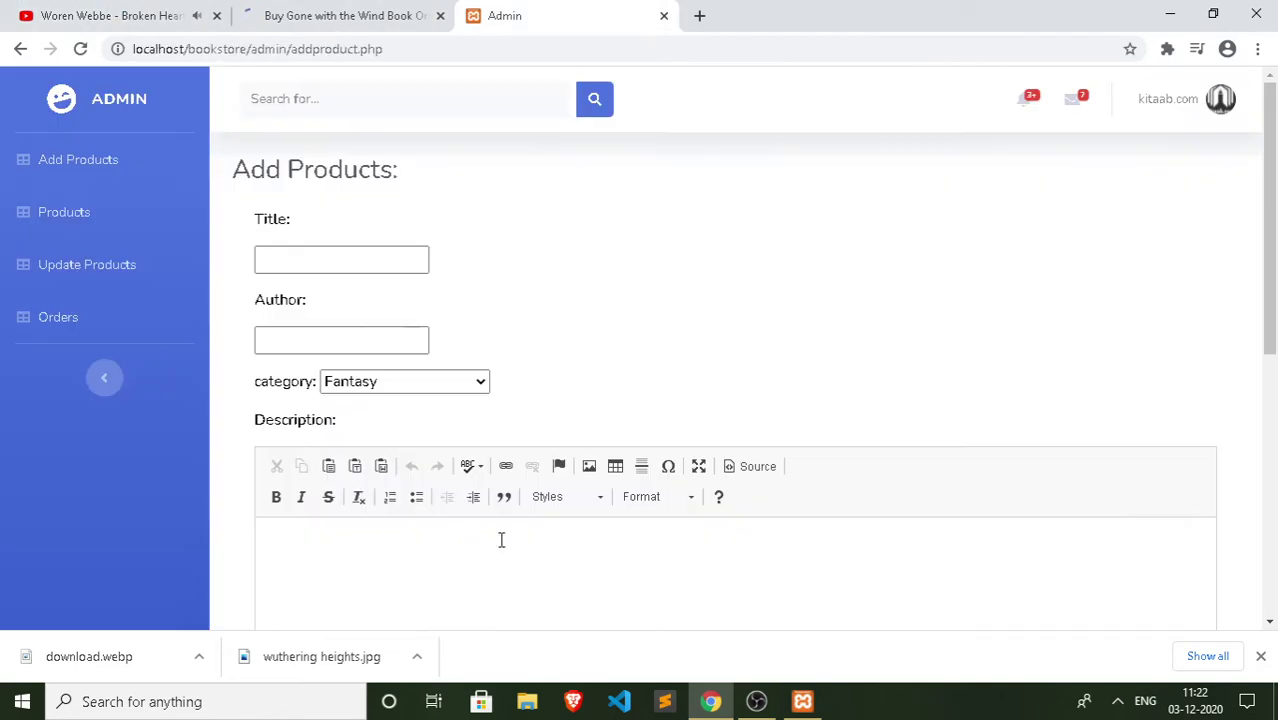
Step: Enter 'Gone with the Winds' as the new book's title
left_click(342, 262)
left_click(633, 228)
left_click(332, 257)
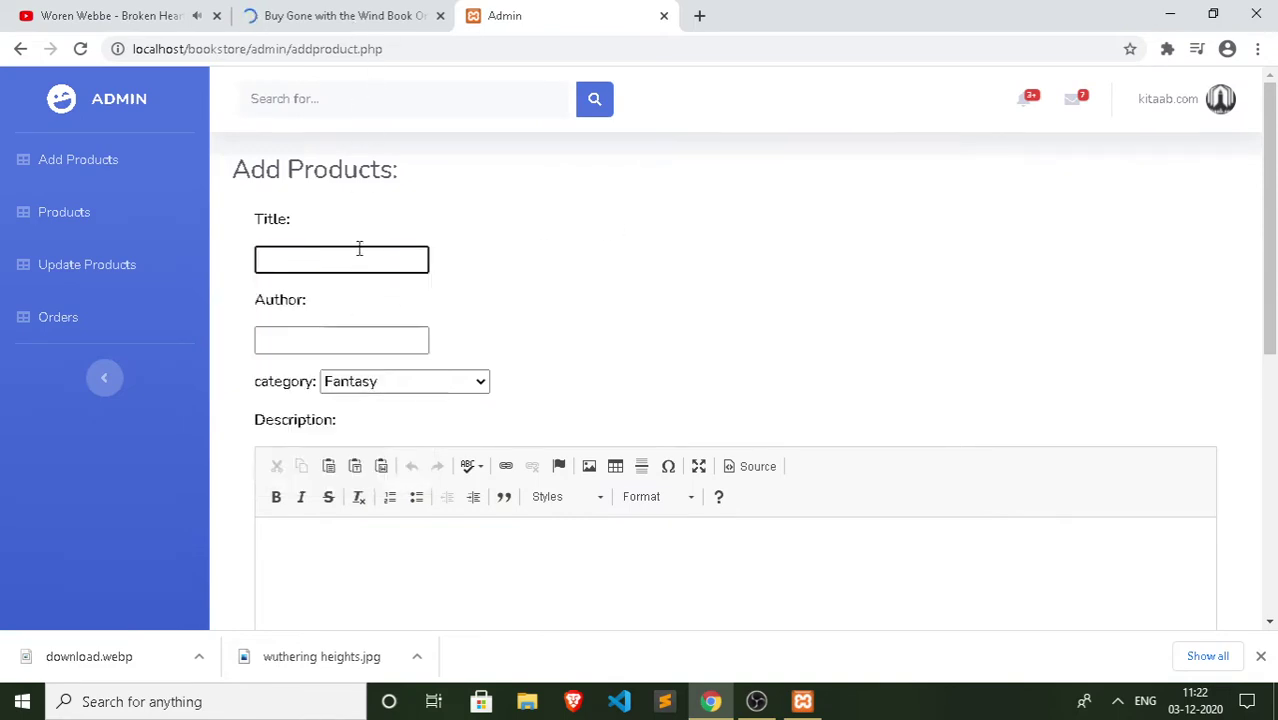
type("Gone")
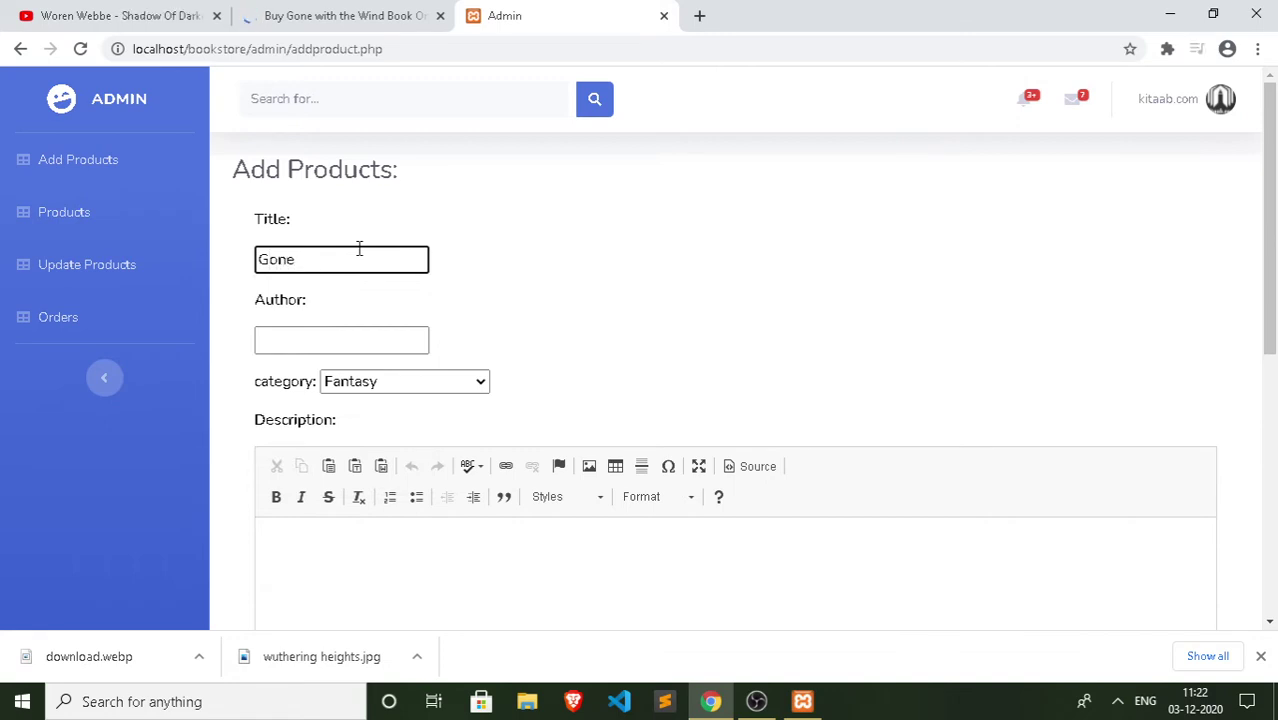
type(" with the Winds")
Step: Enter Margaret Mitchell as the author after checking the Amazon page
left_click(340, 344)
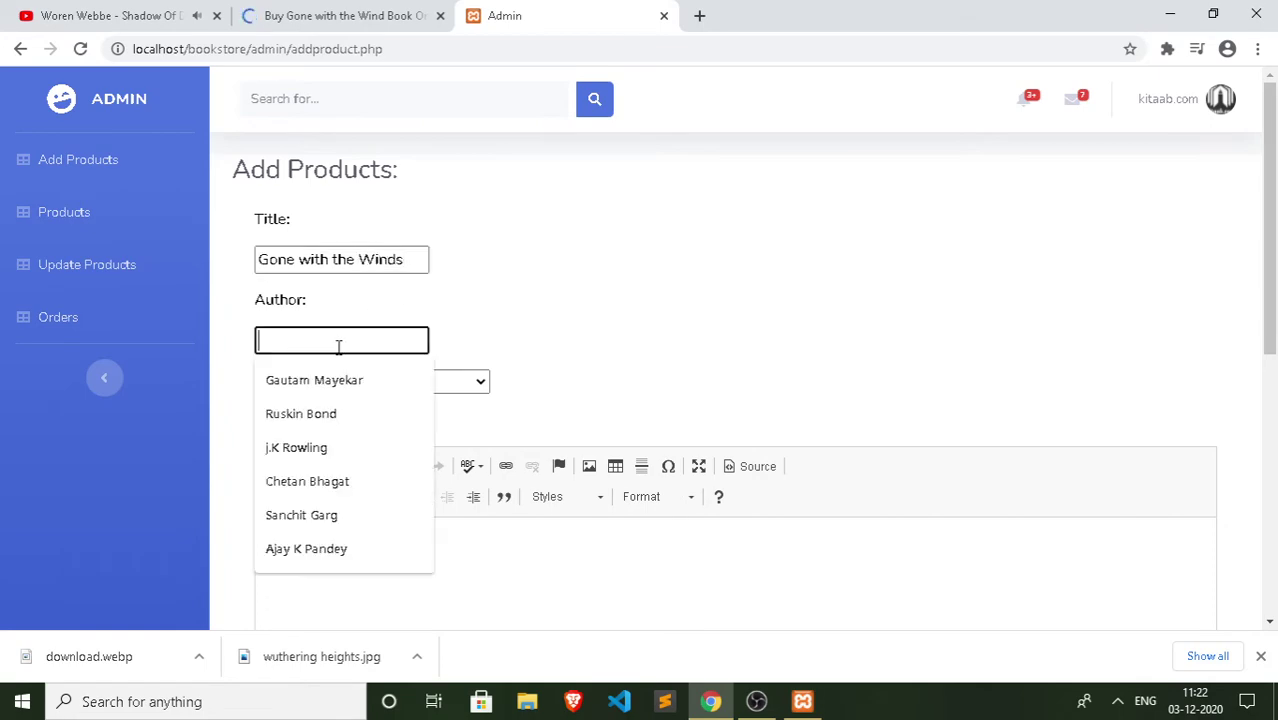
left_click(397, 12)
scroll(652, 222, "up", 5)
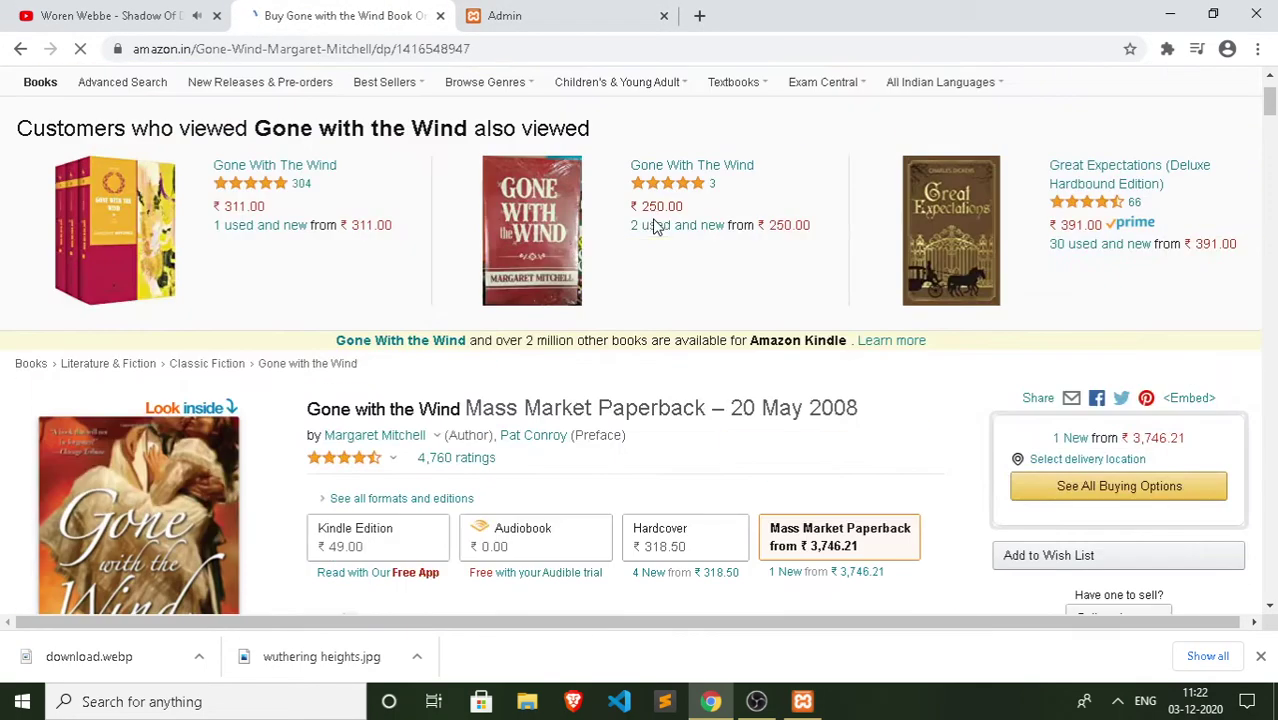
scroll(293, 310, "down", 3)
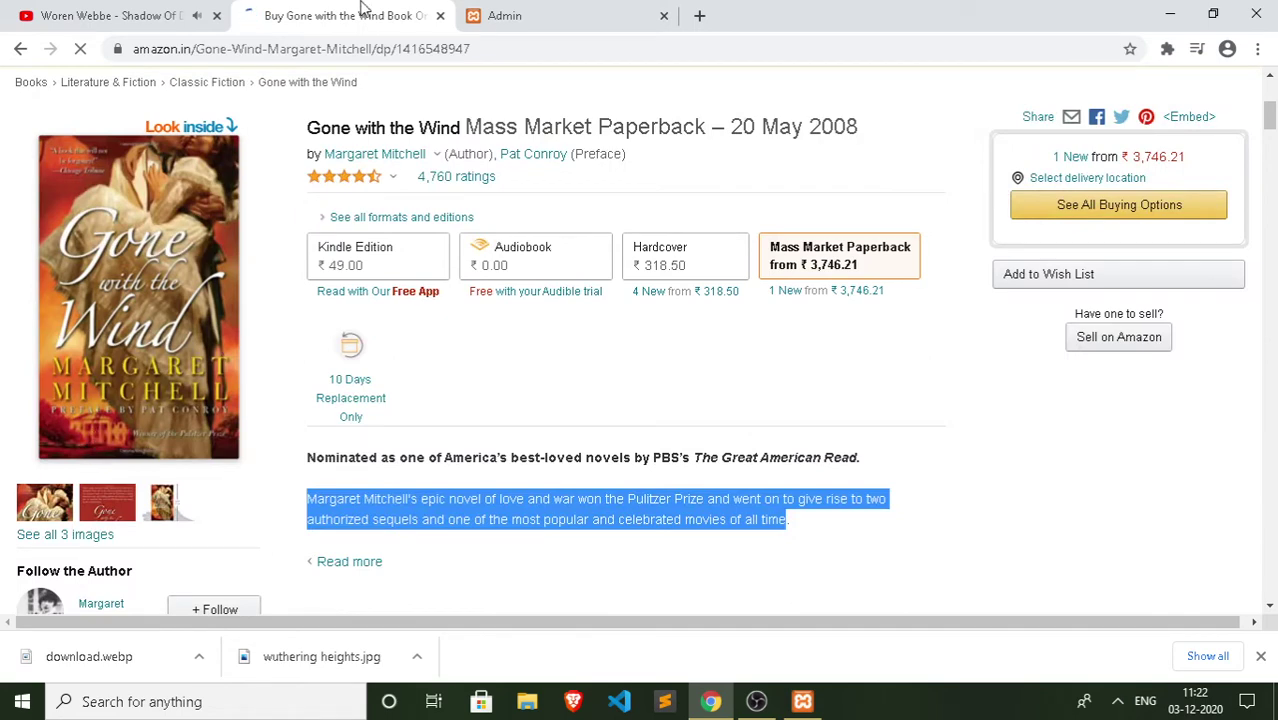
left_click(566, 12)
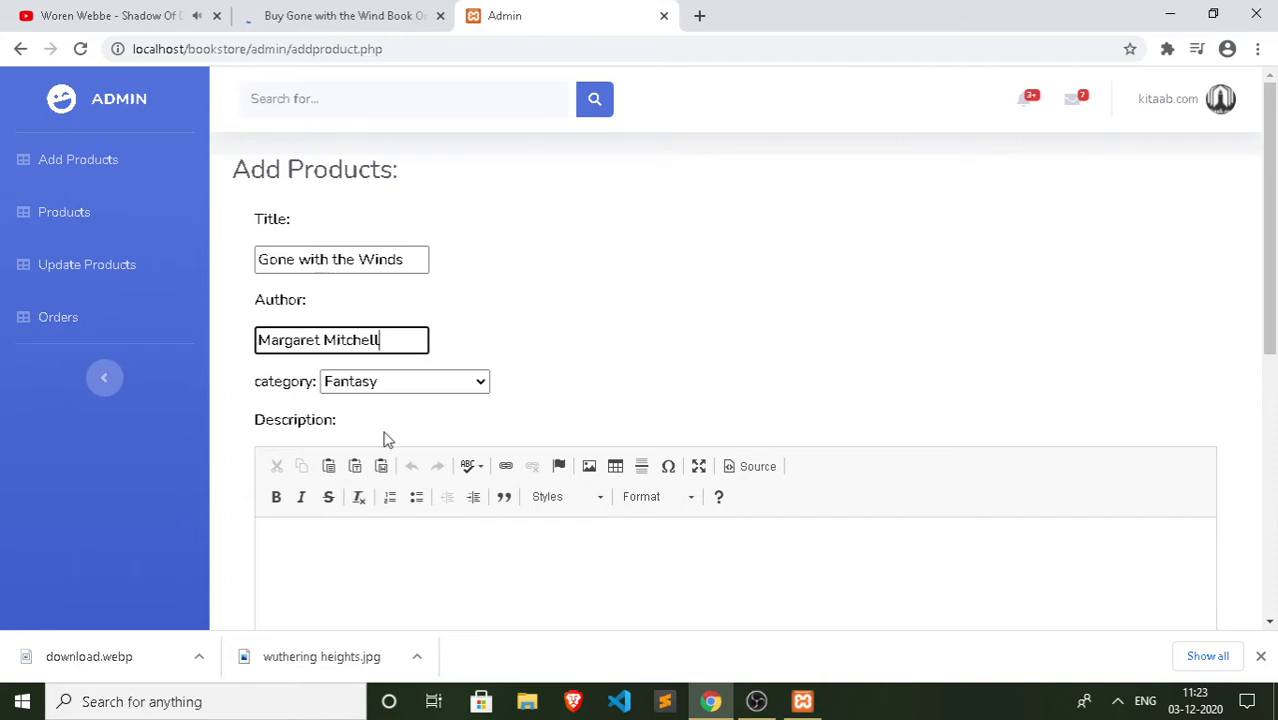
Step: Paste the Margaret Mitchell description into the Description editor and make it bold italic
scroll(390, 435, "down", 3)
left_click(396, 354)
right_click(396, 354)
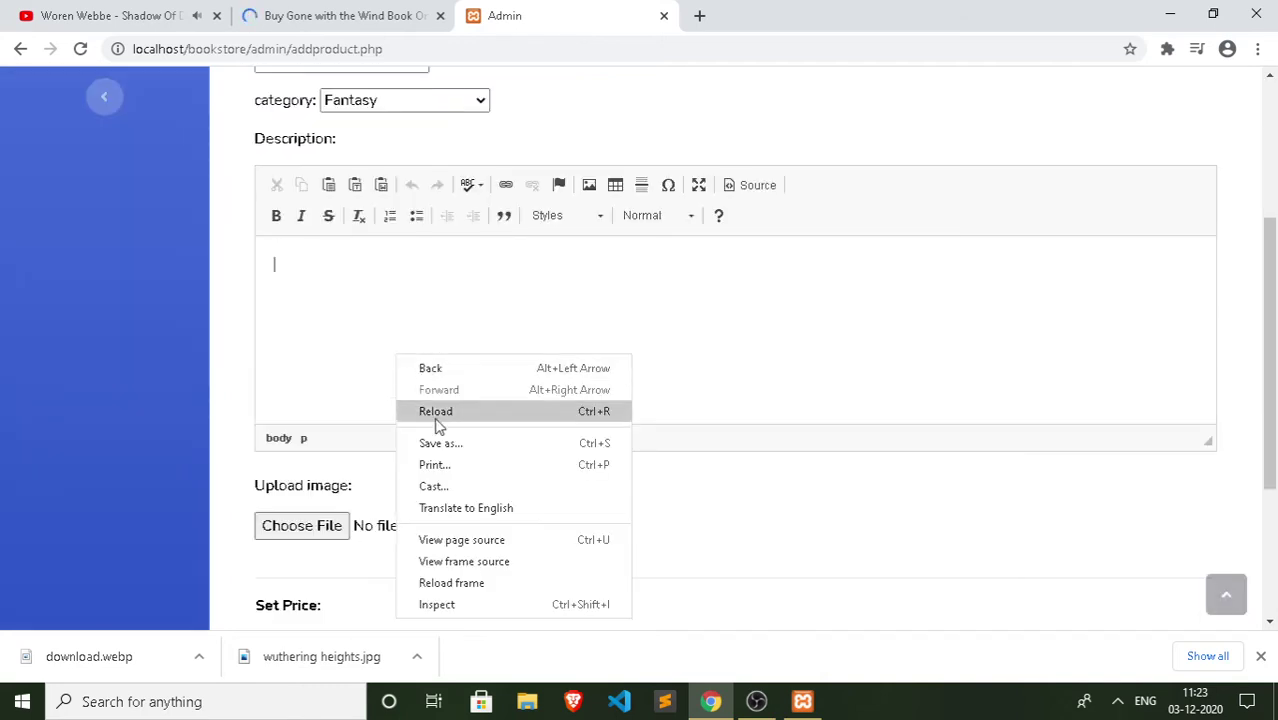
left_click(280, 321)
key("ctrl+v")
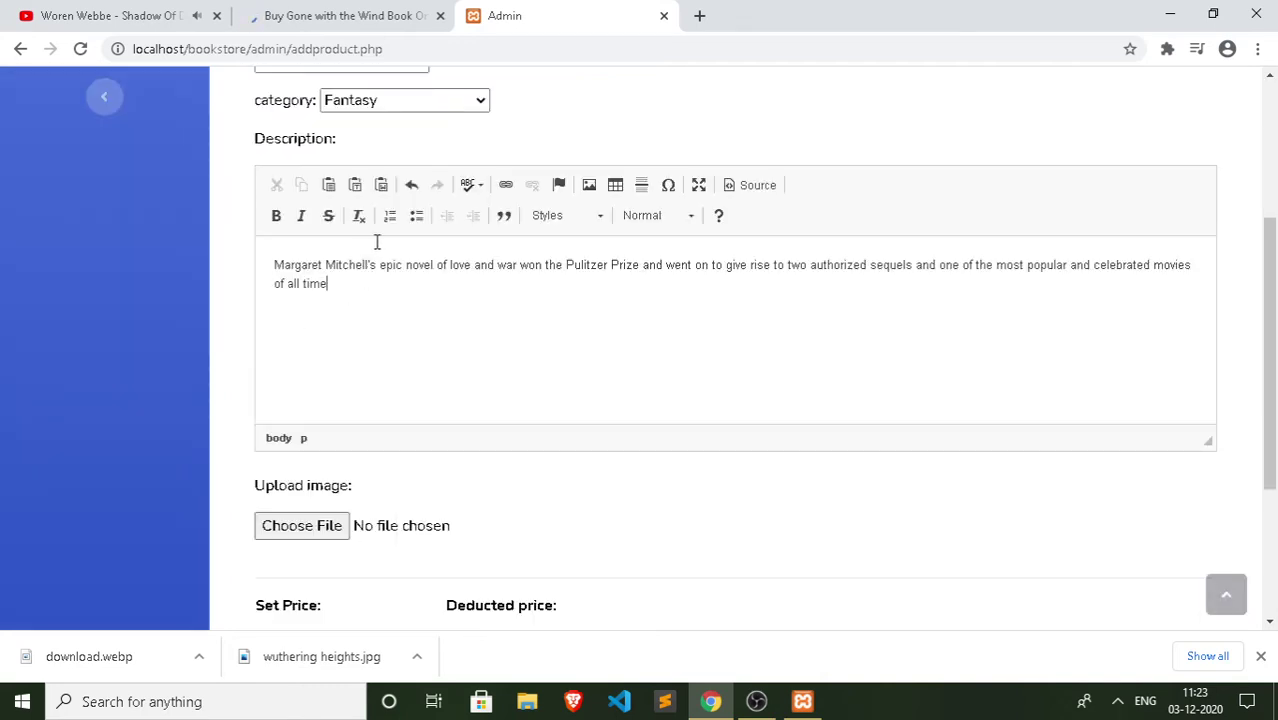
key("ctrl+a")
key("ctrl+c")
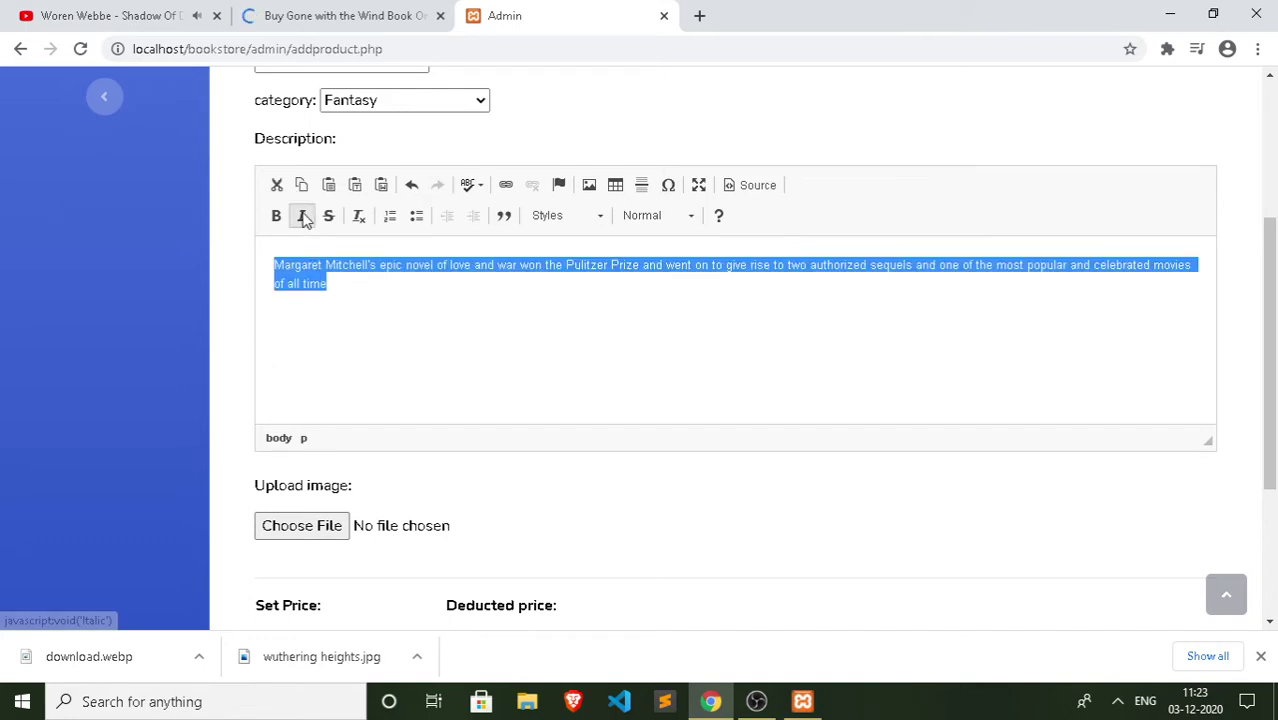
left_click(301, 215)
left_click(276, 215)
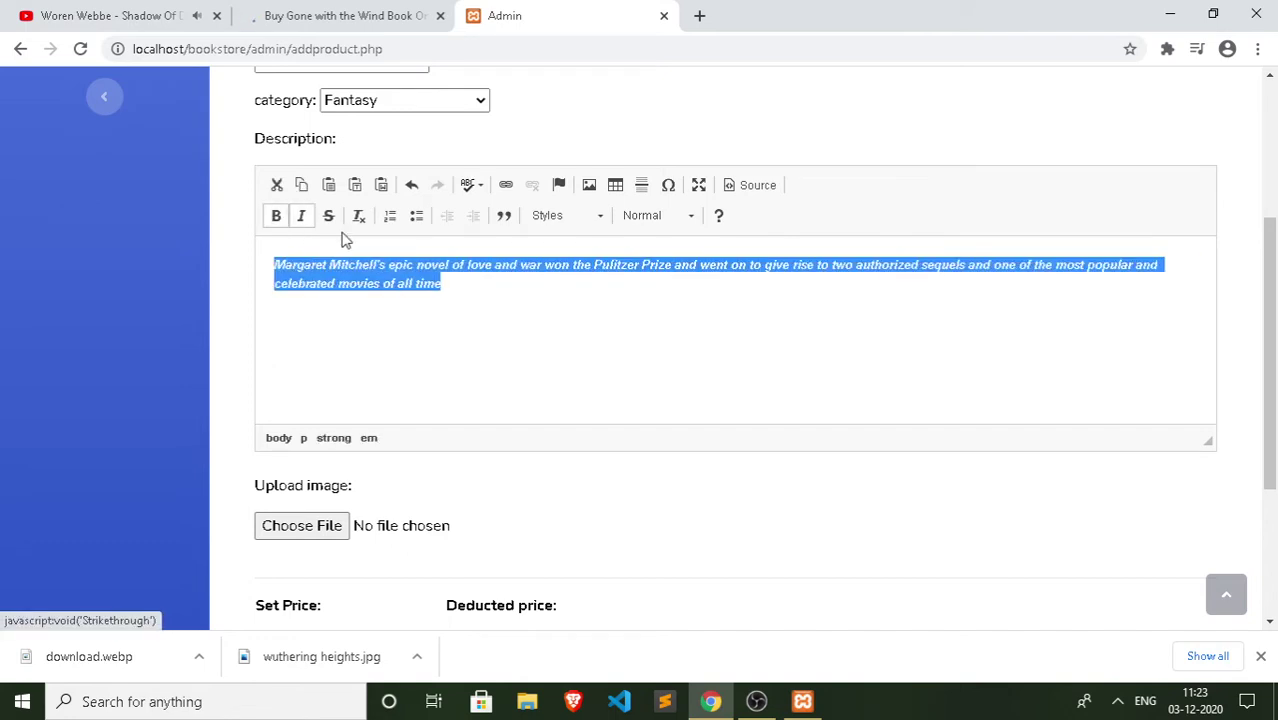
Step: Attach download.webp as the book's cover image
left_click(330, 525)
scroll(548, 360, "down", 6)
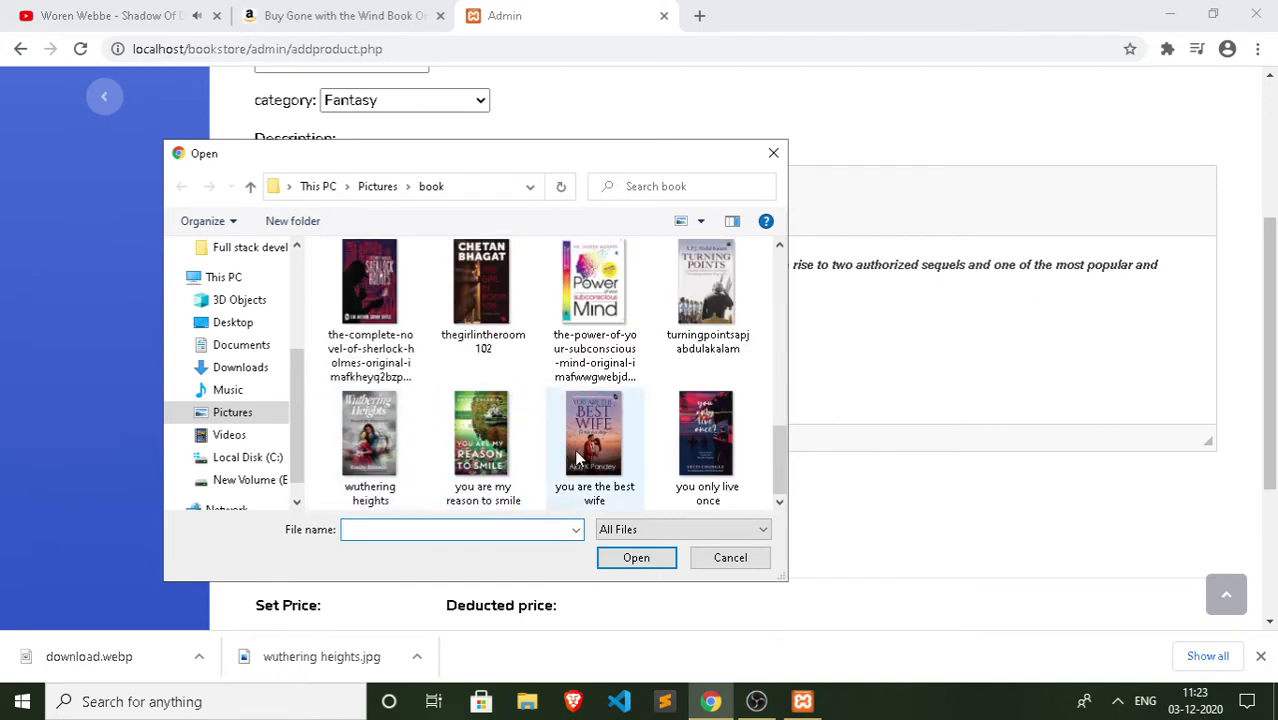
scroll(532, 406, "up", 1)
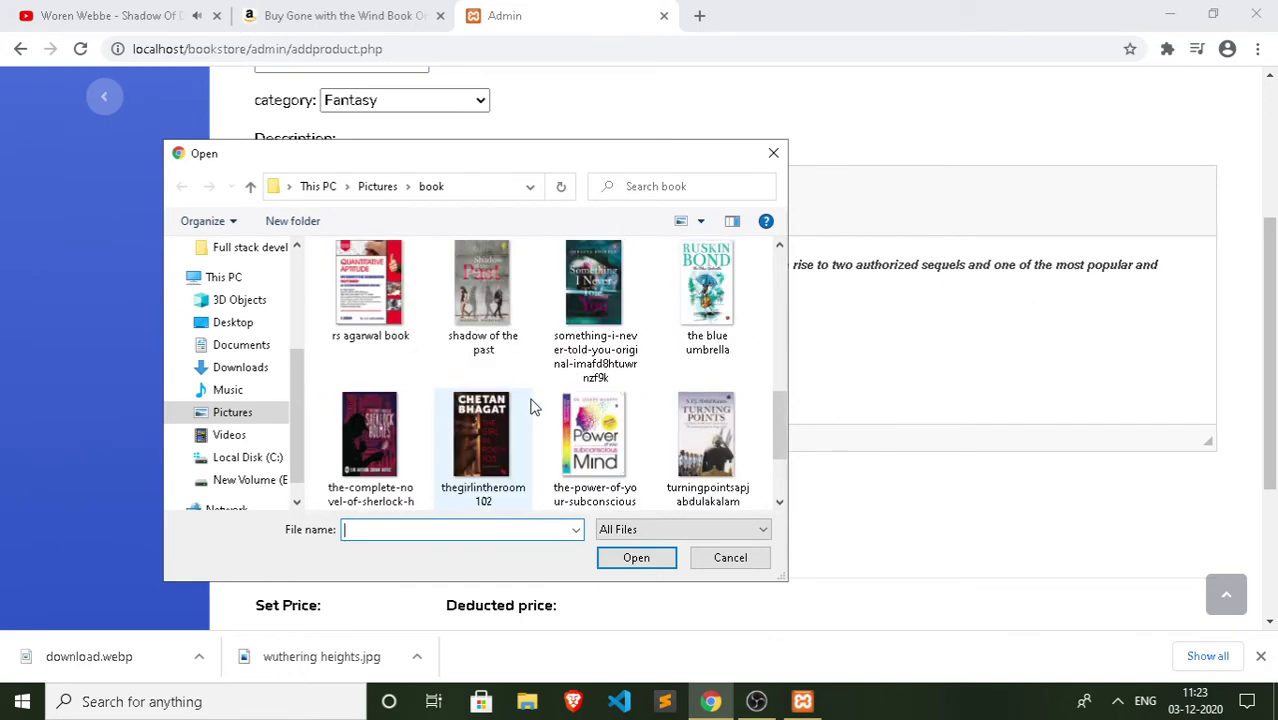
scroll(532, 406, "up", 3)
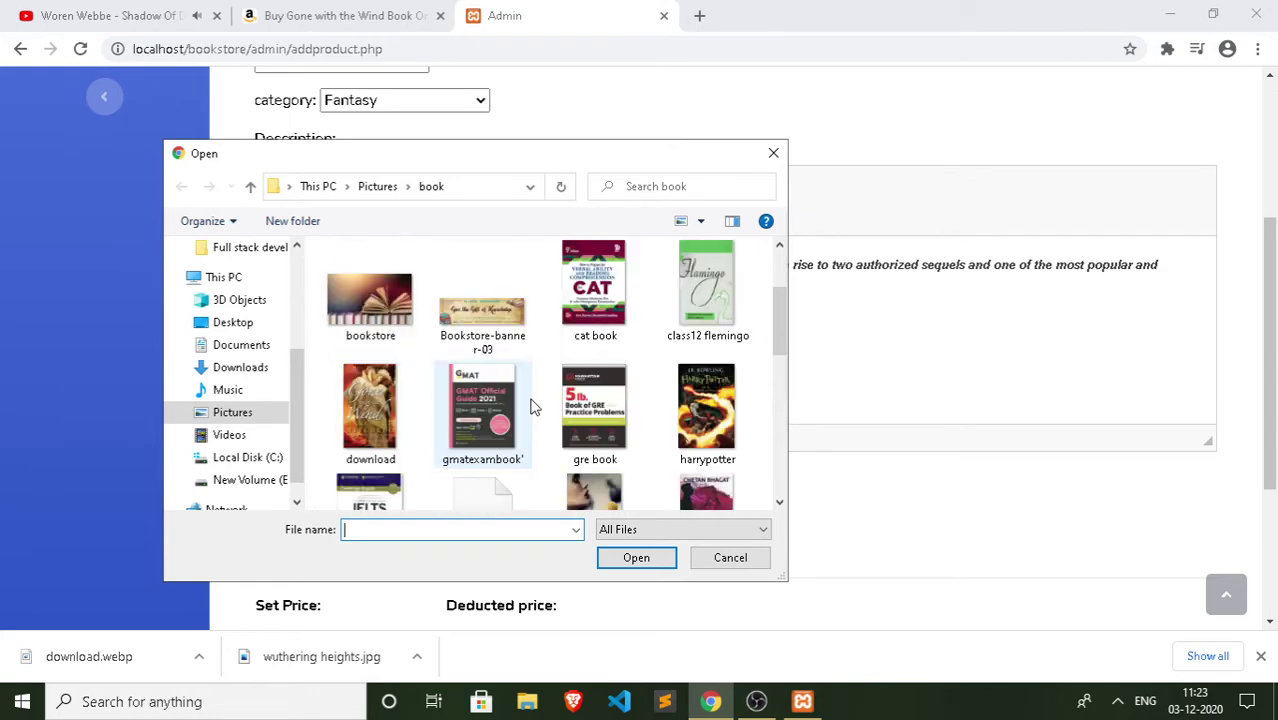
left_click(370, 410)
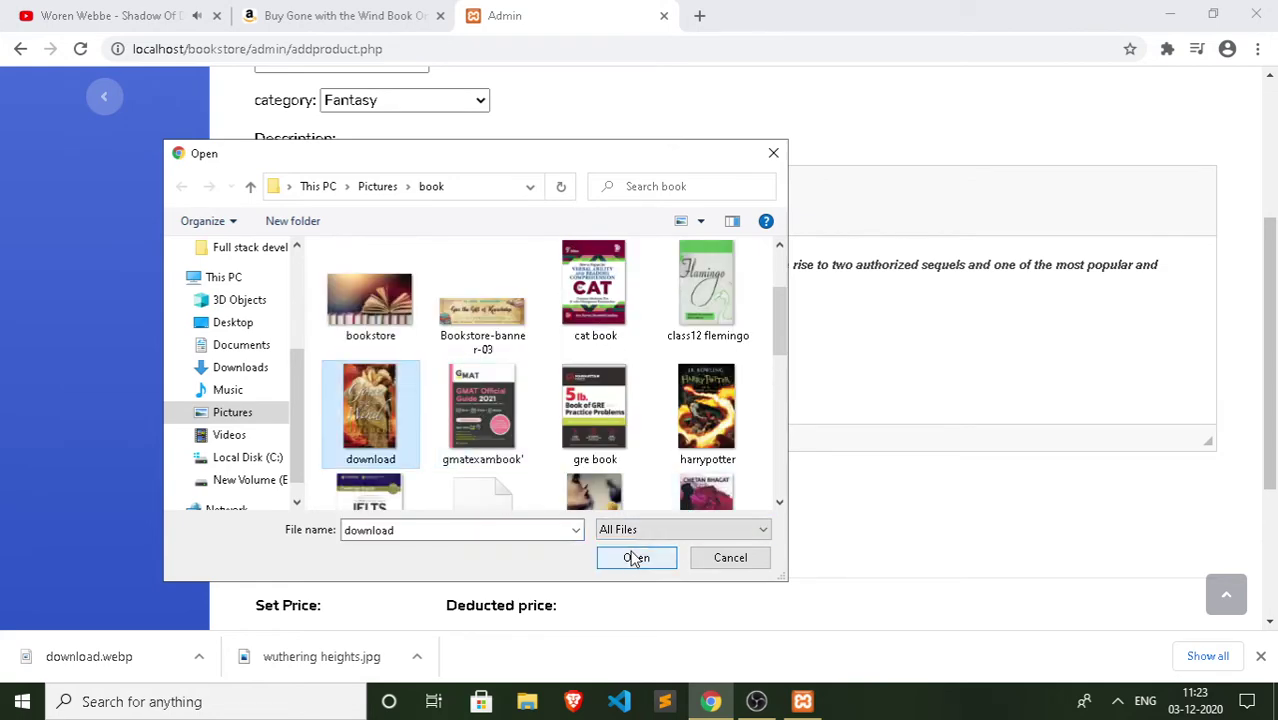
left_click(637, 557)
scroll(430, 505, "down", 3)
left_click(376, 384)
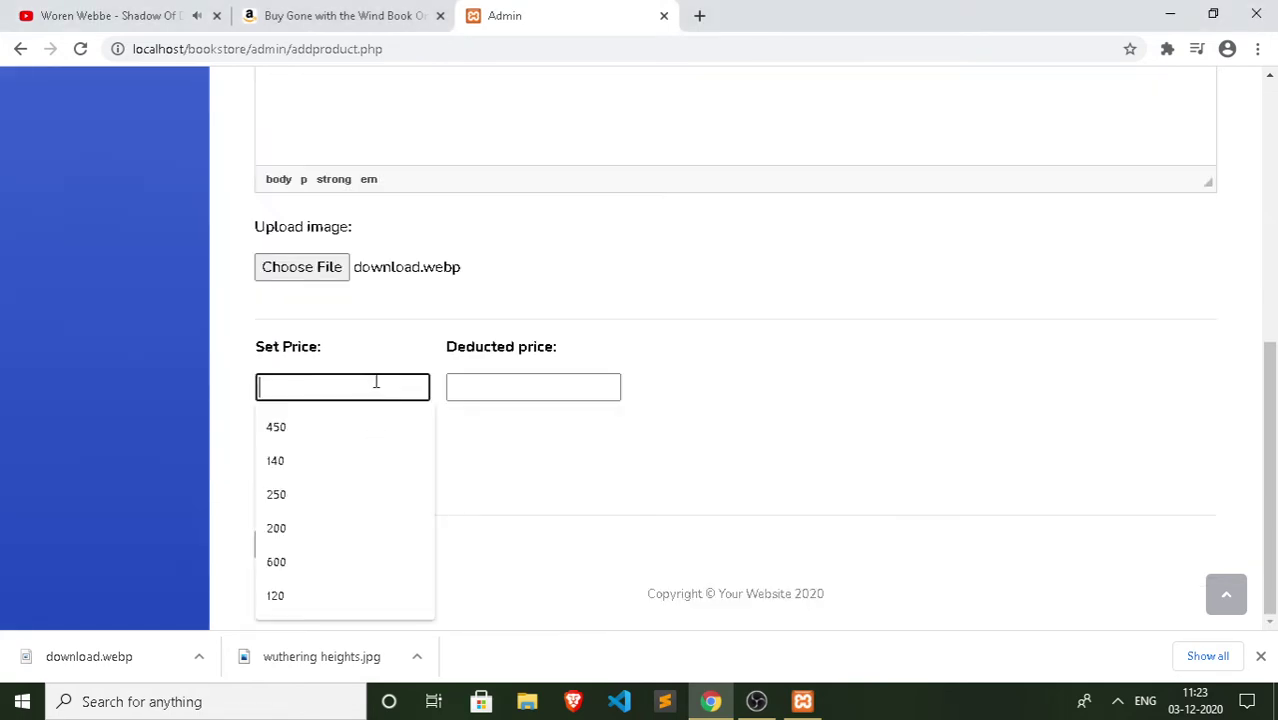
Step: Enter Set Price 400, Deducted price 540 and Price saved 140, then add the book
type("400")
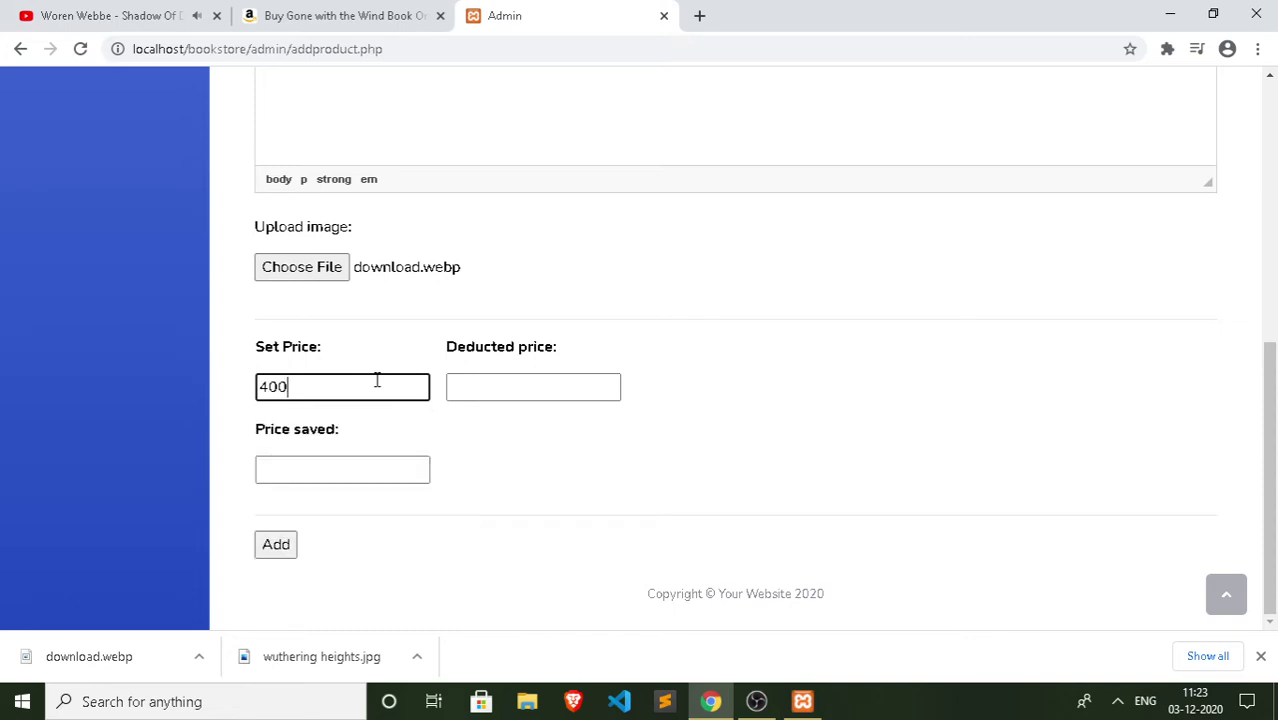
left_click(502, 384)
type("500")
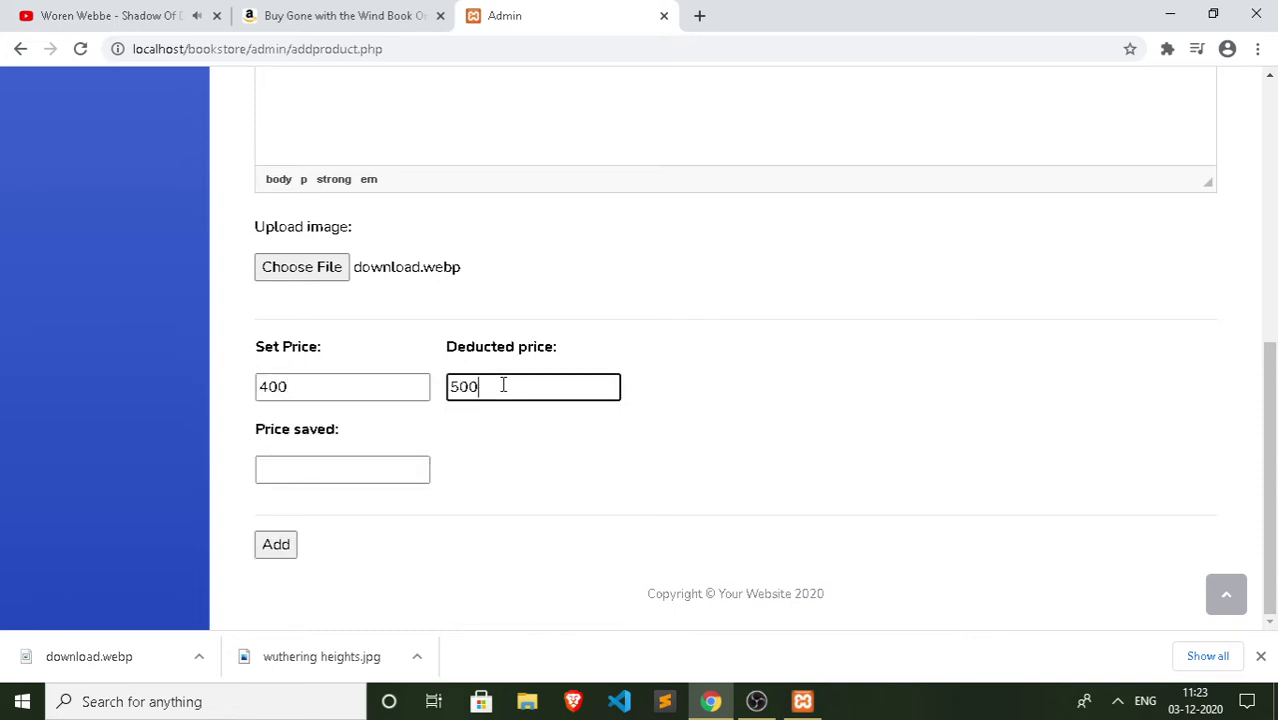
key("BackSpace")
type("40")
left_click(338, 466)
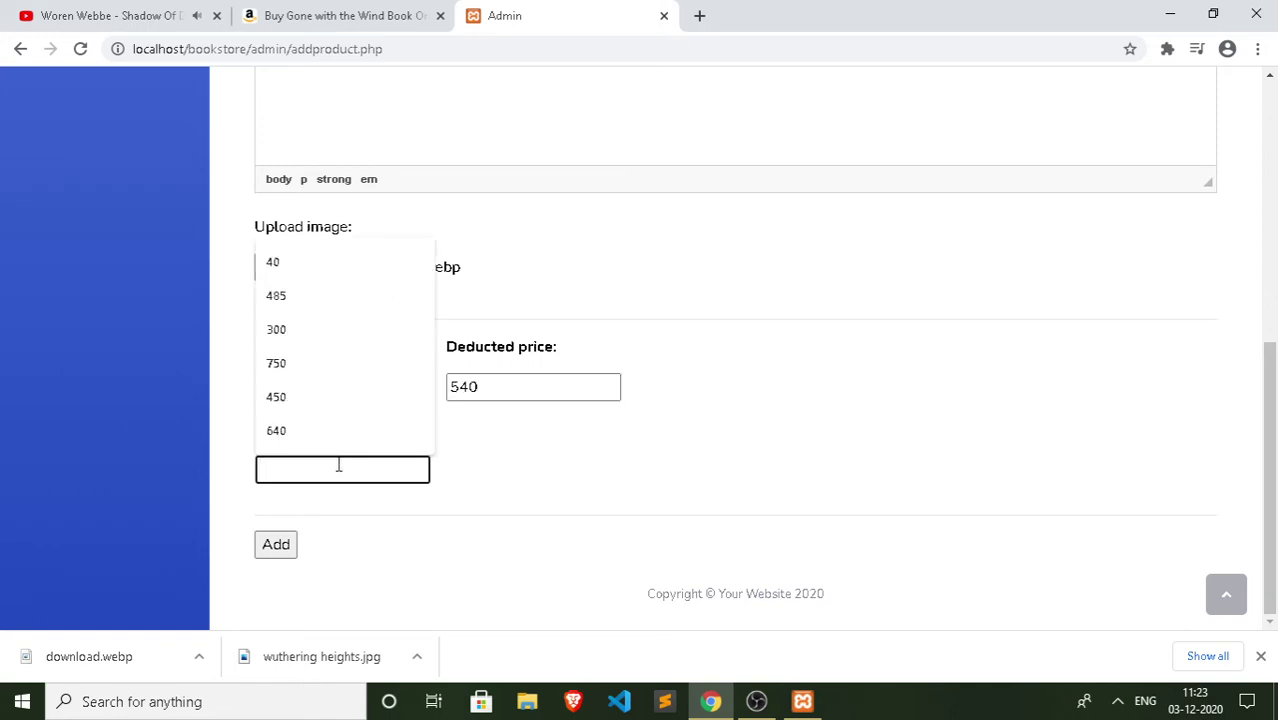
left_click(563, 472)
left_click(358, 470)
left_click(615, 498)
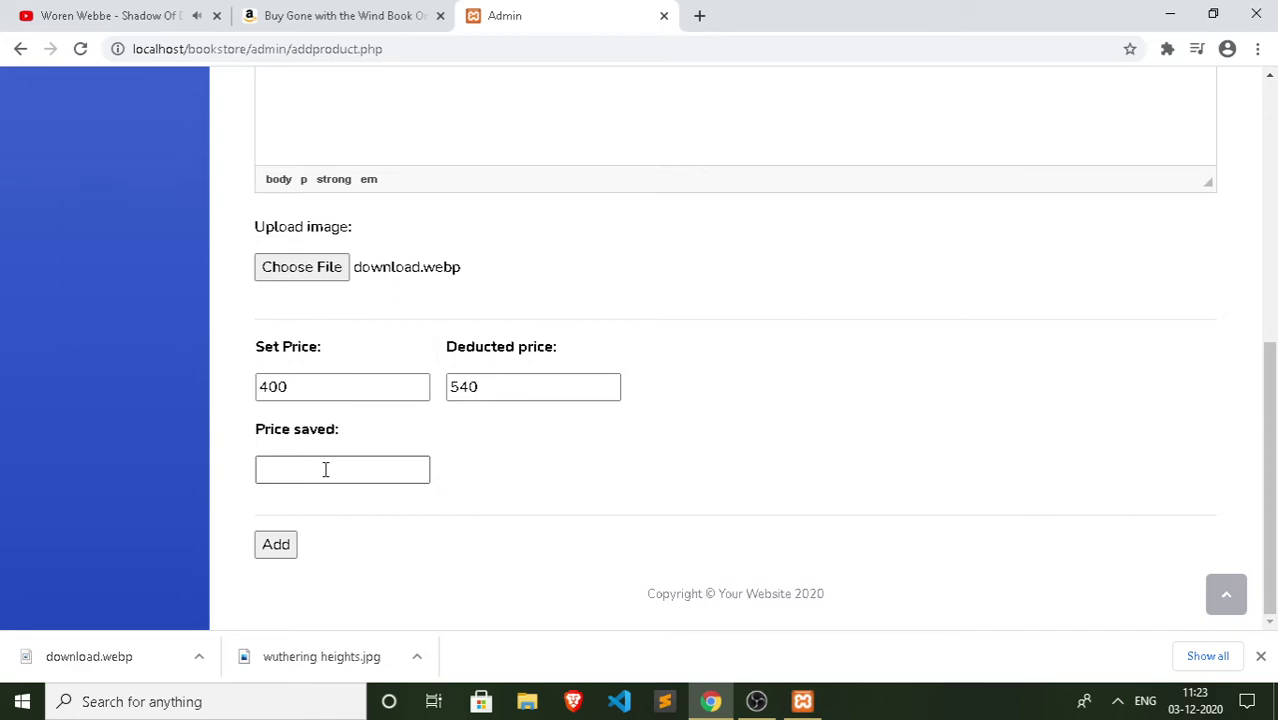
left_click(325, 469)
type("140")
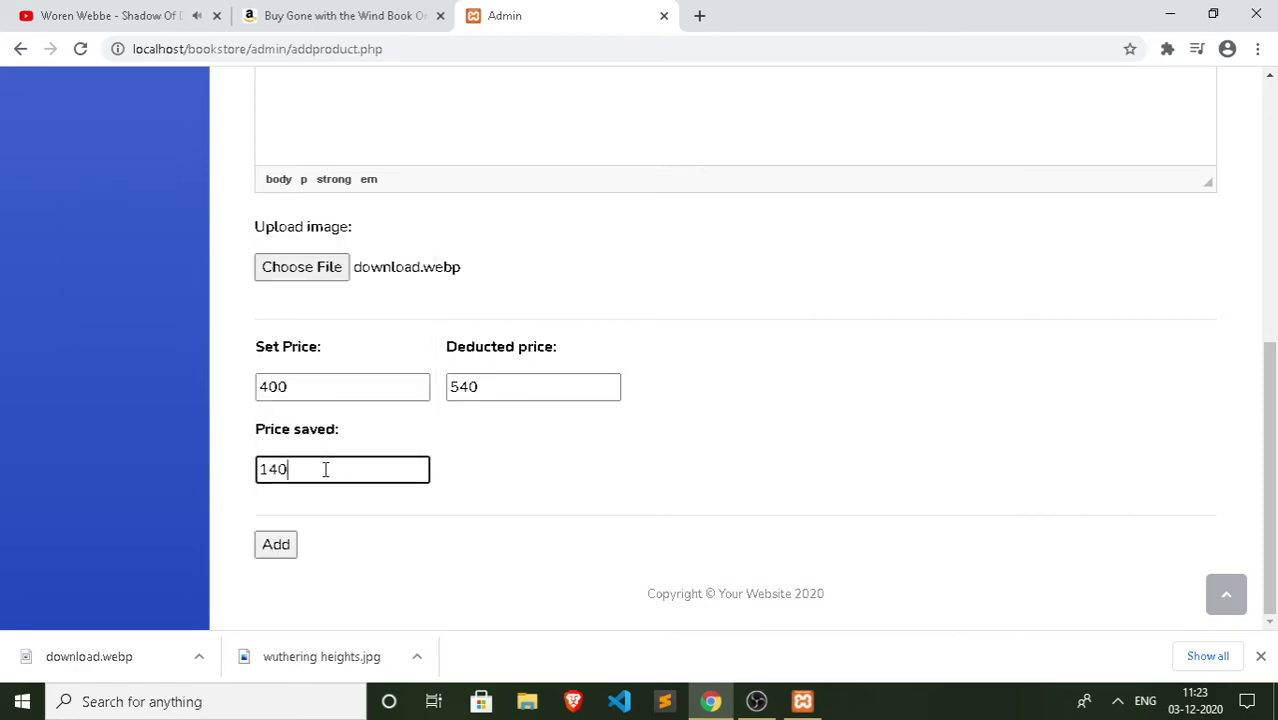
left_click(288, 556)
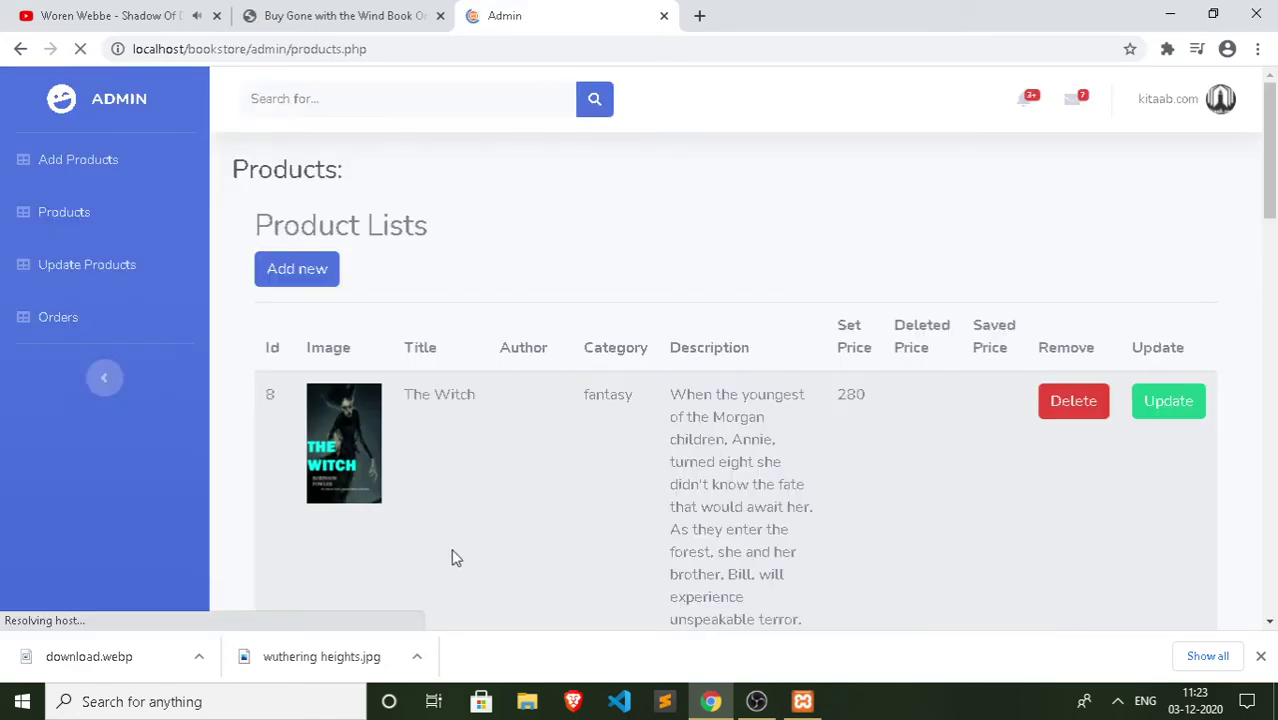
Step: Check Gone with the Winds in the Products list and open The Witch for editing
scroll(418, 392, "down", 15)
scroll(418, 392, "down", 20)
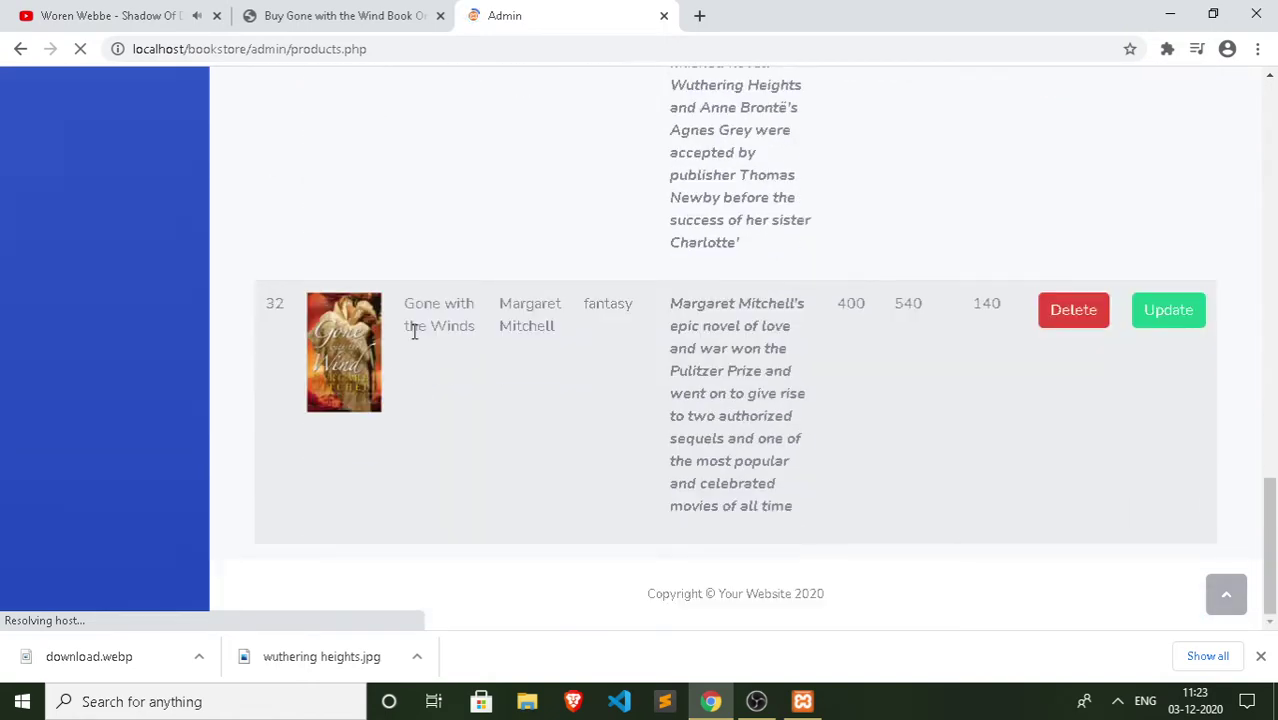
scroll(407, 368, "up", 20)
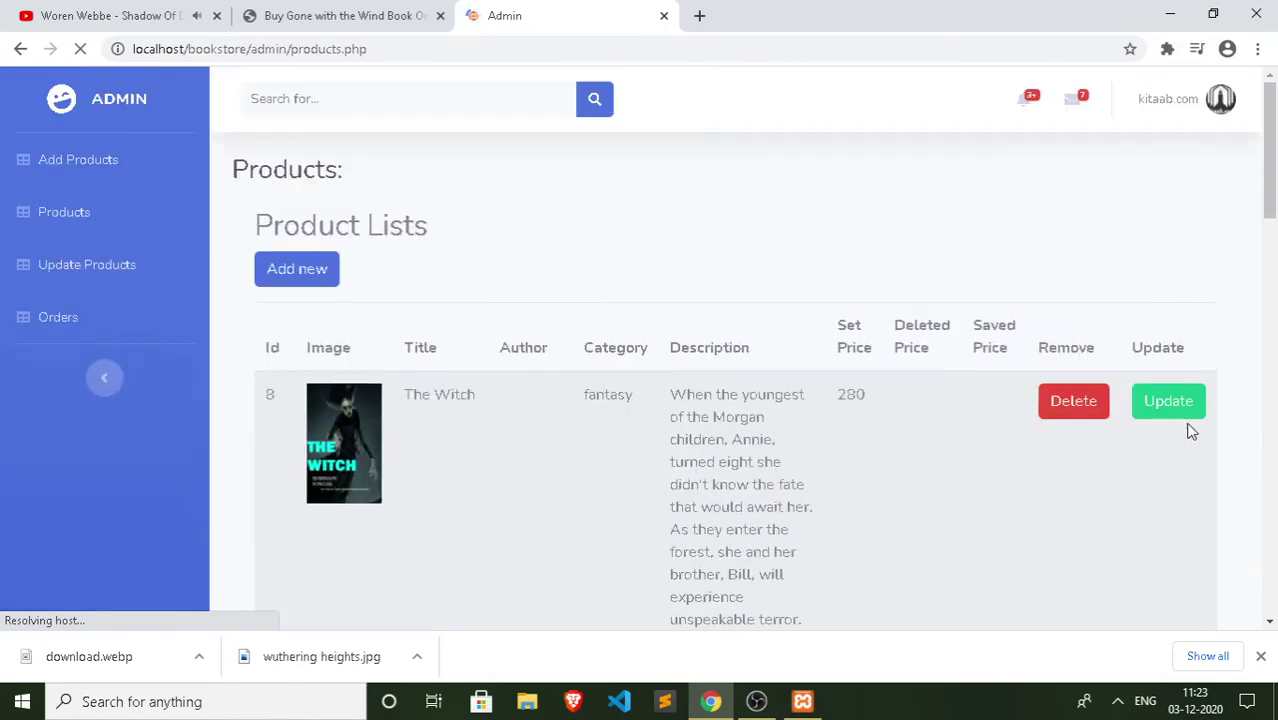
left_click(1181, 411)
Step: Enter 800 as The Witch's Price saved and 70 as its Deducted price
scroll(354, 306, "down", 10)
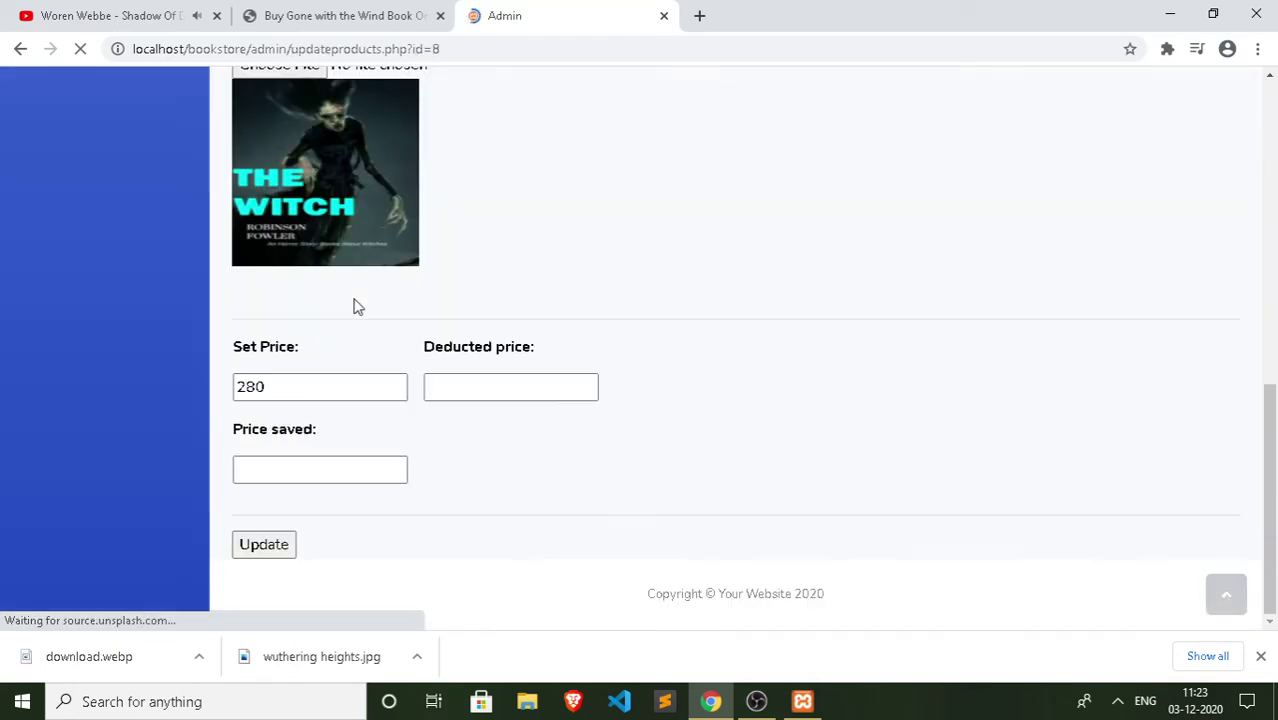
left_click(319, 392)
left_click(307, 467)
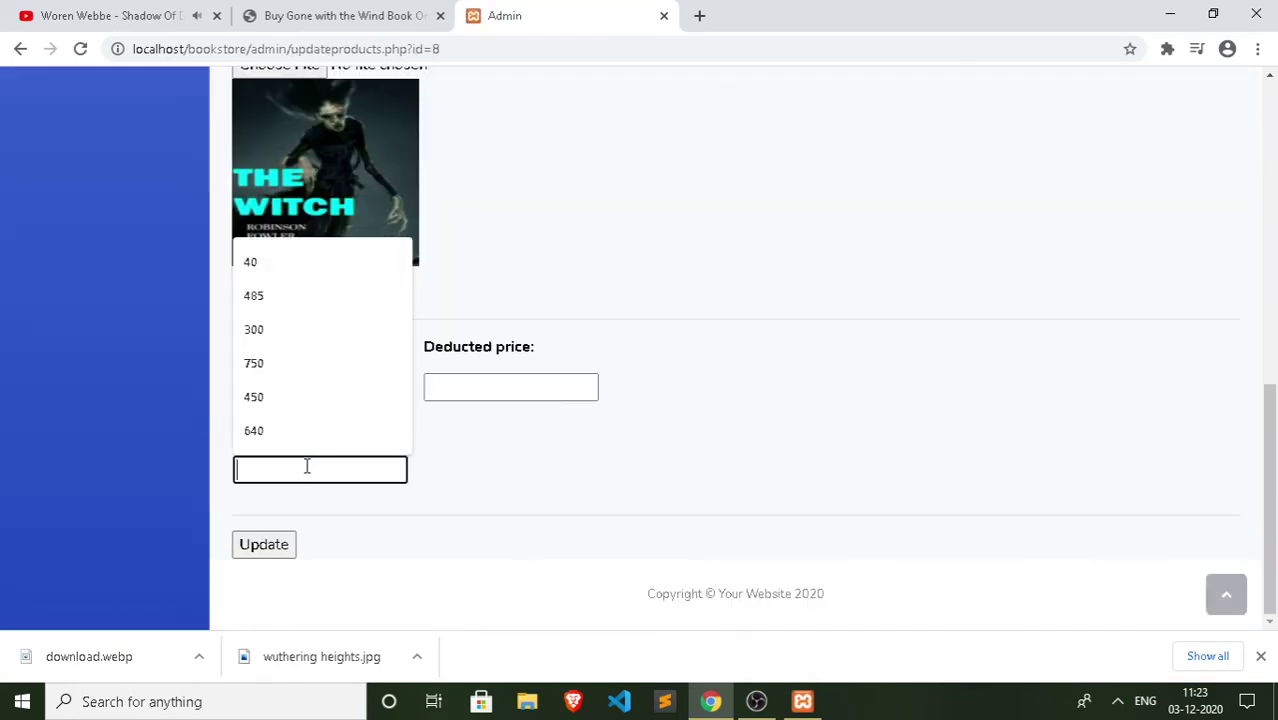
type("800")
left_click(556, 376)
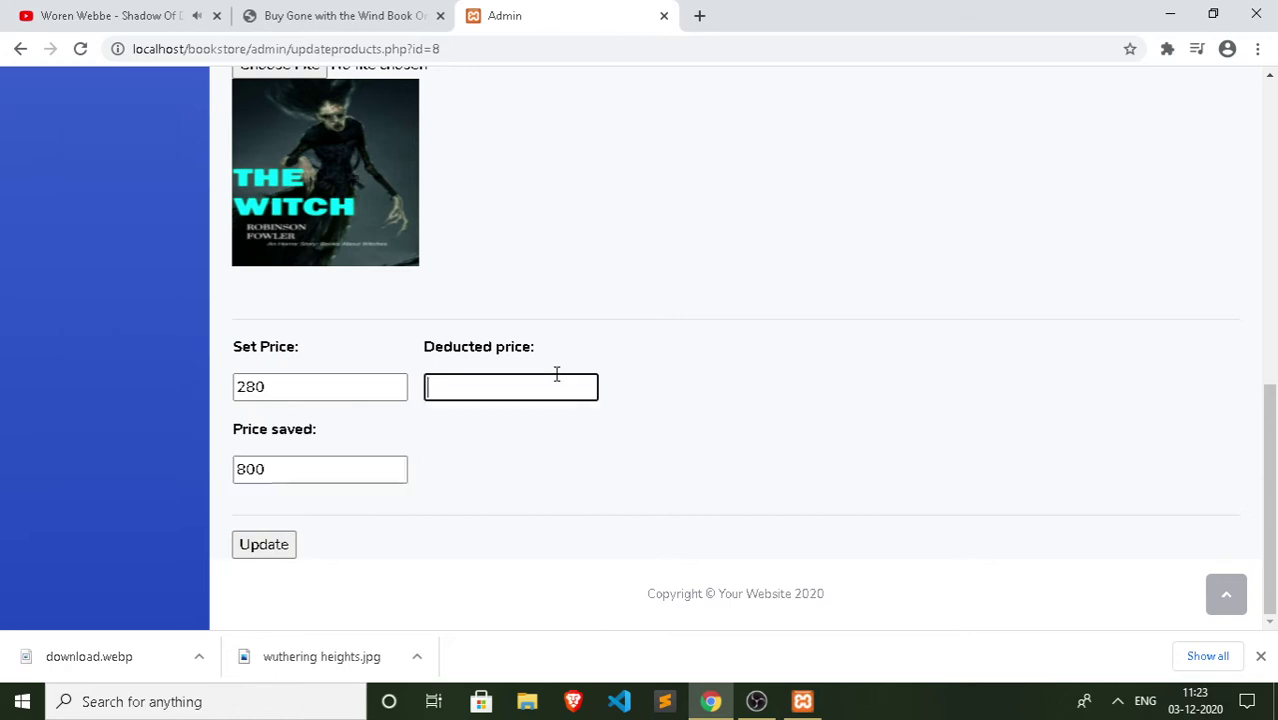
type("700")
Step: Paste the Margaret Mitchell description, italicise it, and append two more copies
scroll(556, 374, "up", 7)
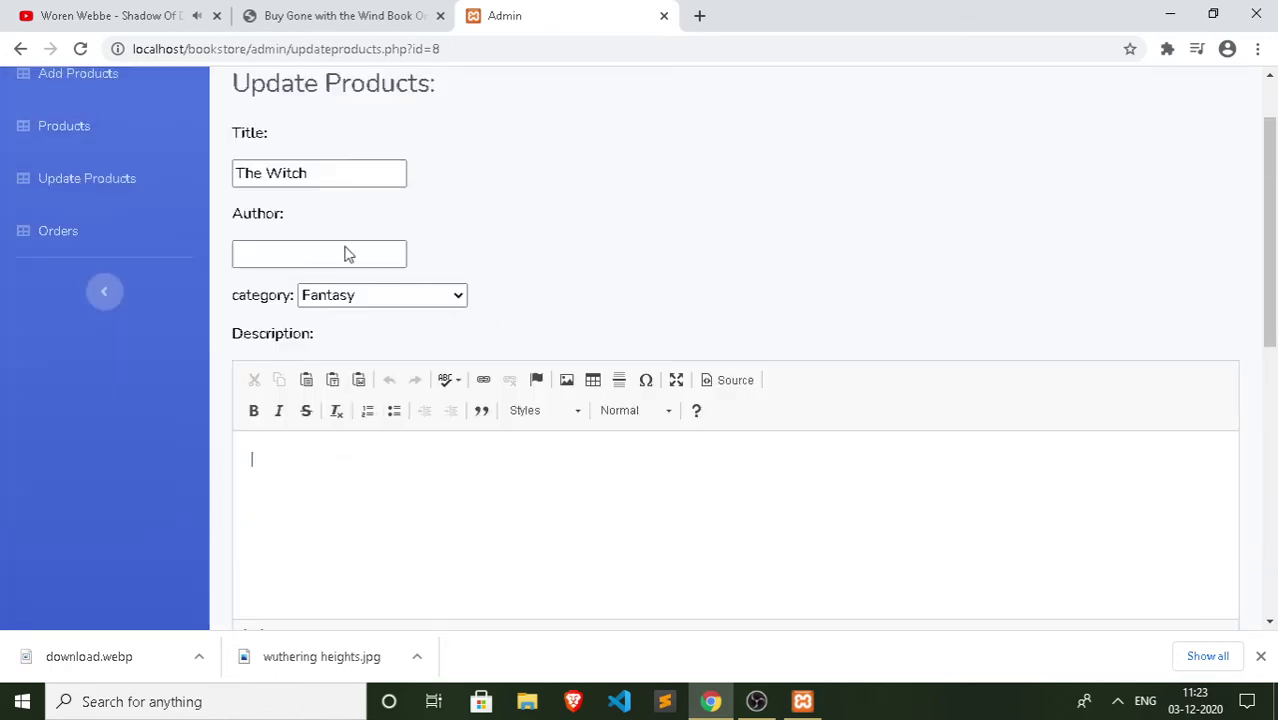
key("ctrl+v")
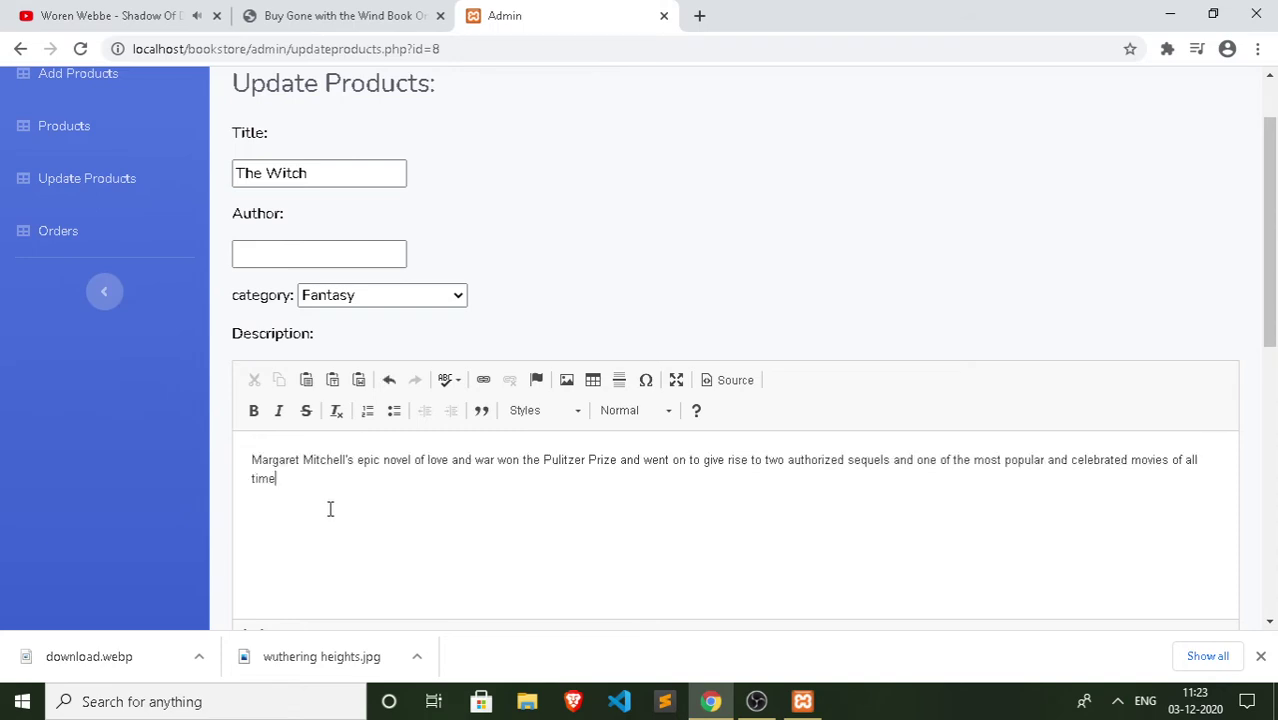
key("ctrl+a")
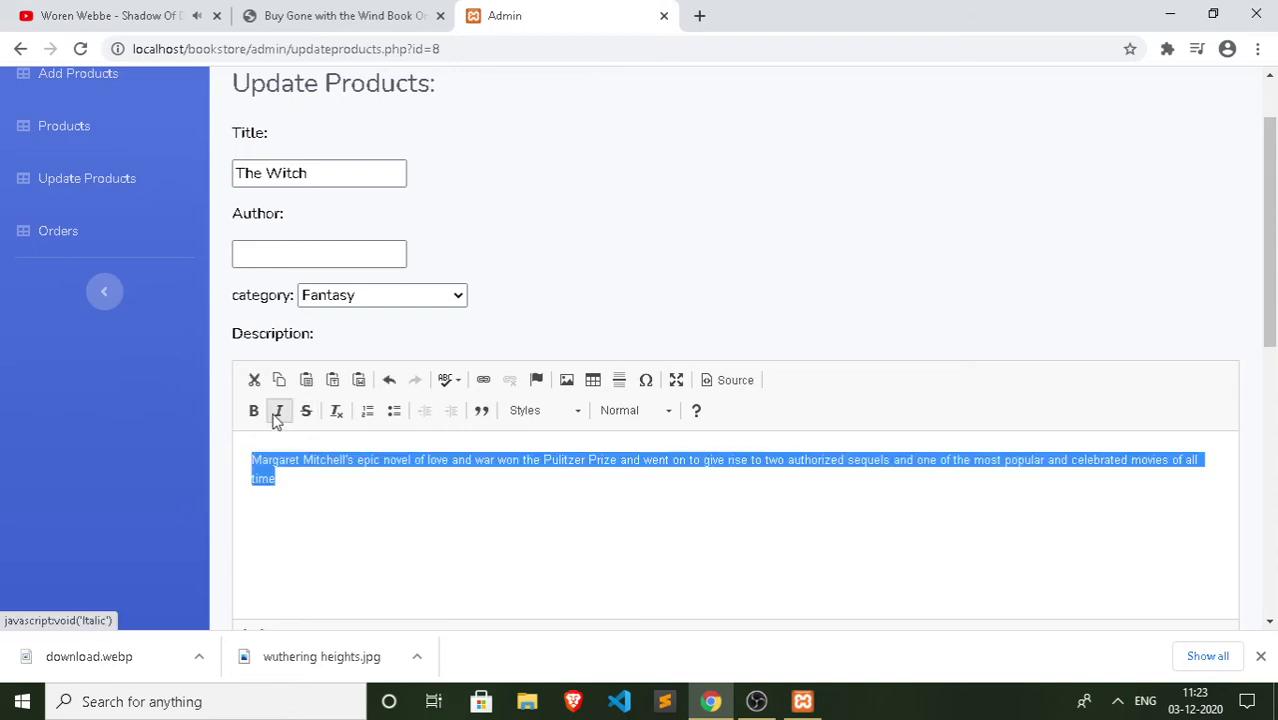
left_click(279, 410)
left_click(313, 493)
key("ctrl+a")
key("ctrl+c")
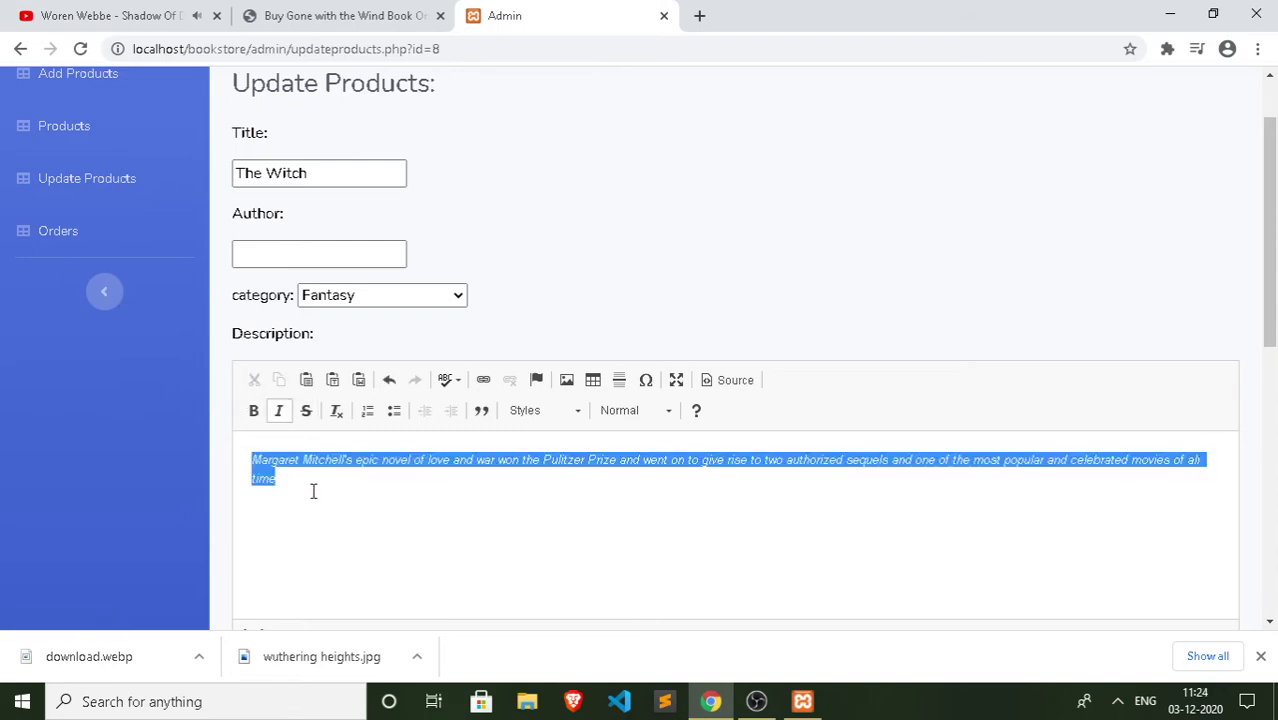
left_click(314, 486)
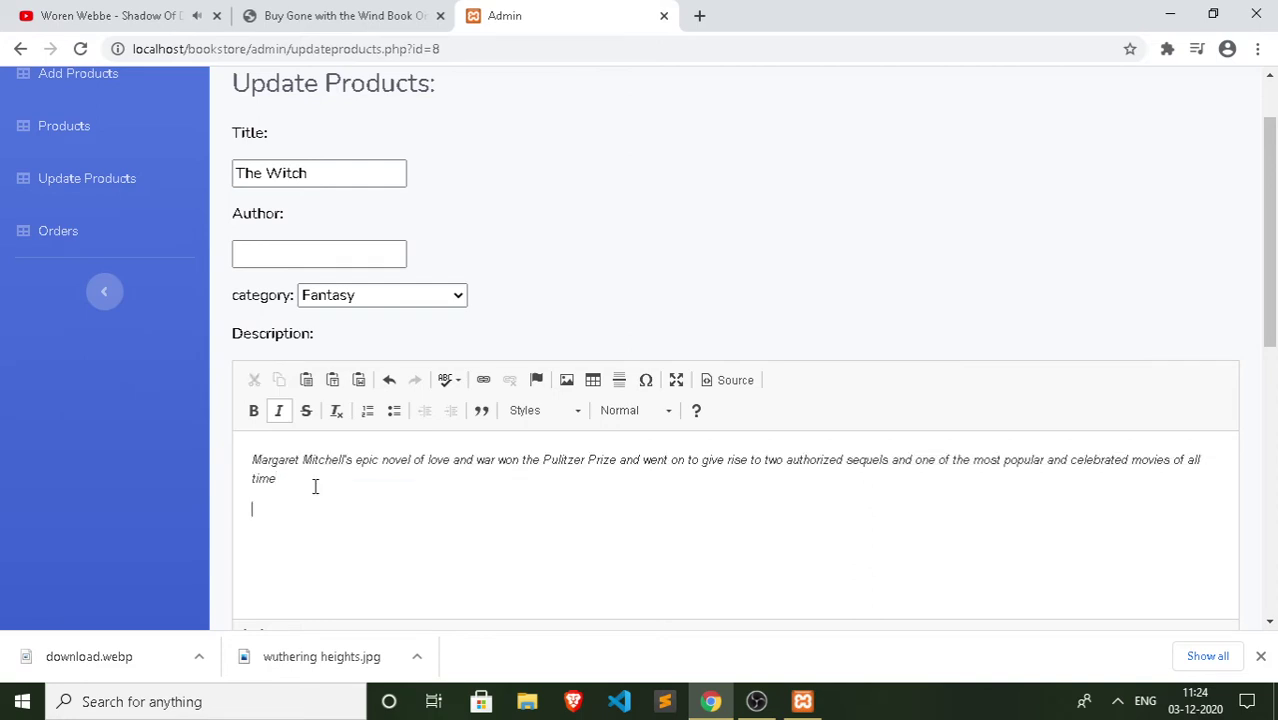
key("ctrl+v")
key("ctrl+v")
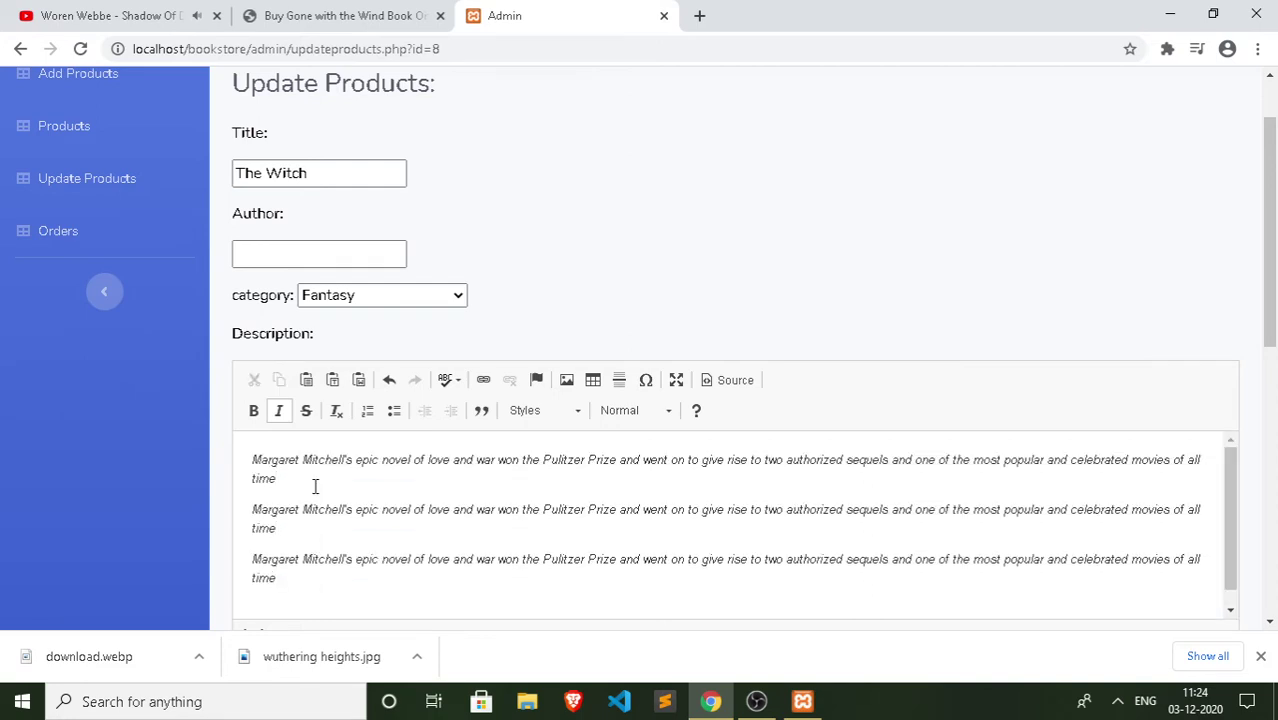
key("ctrl+v")
Step: Set the author to abcd and update The Witch
key("ctrl+s")
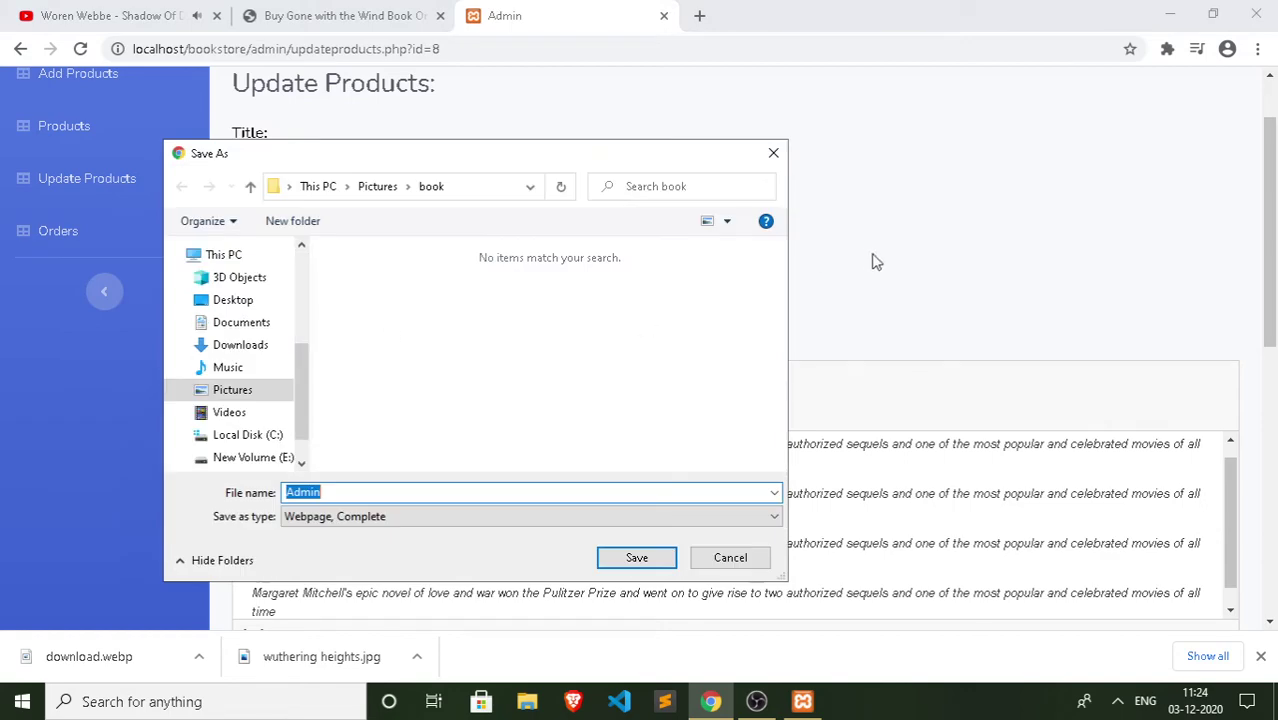
left_click(773, 153)
left_click(317, 256)
type("a")
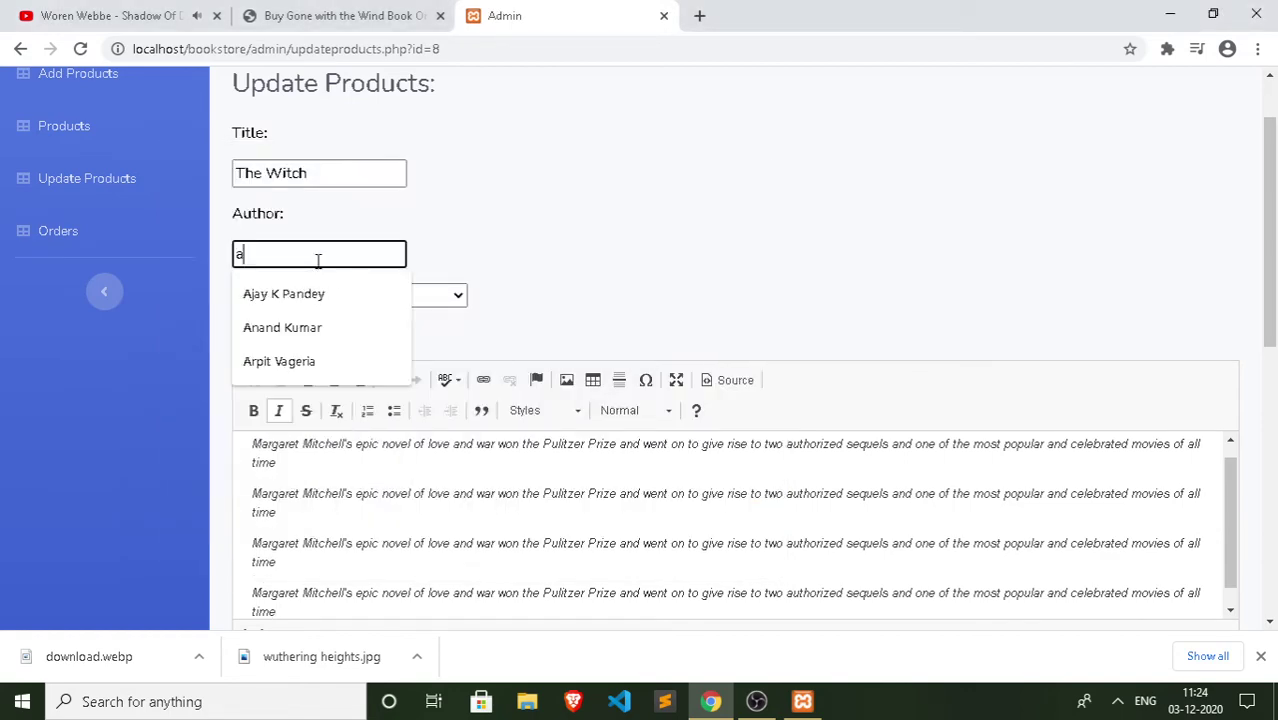
type("bcd")
scroll(500, 251, "down", 10)
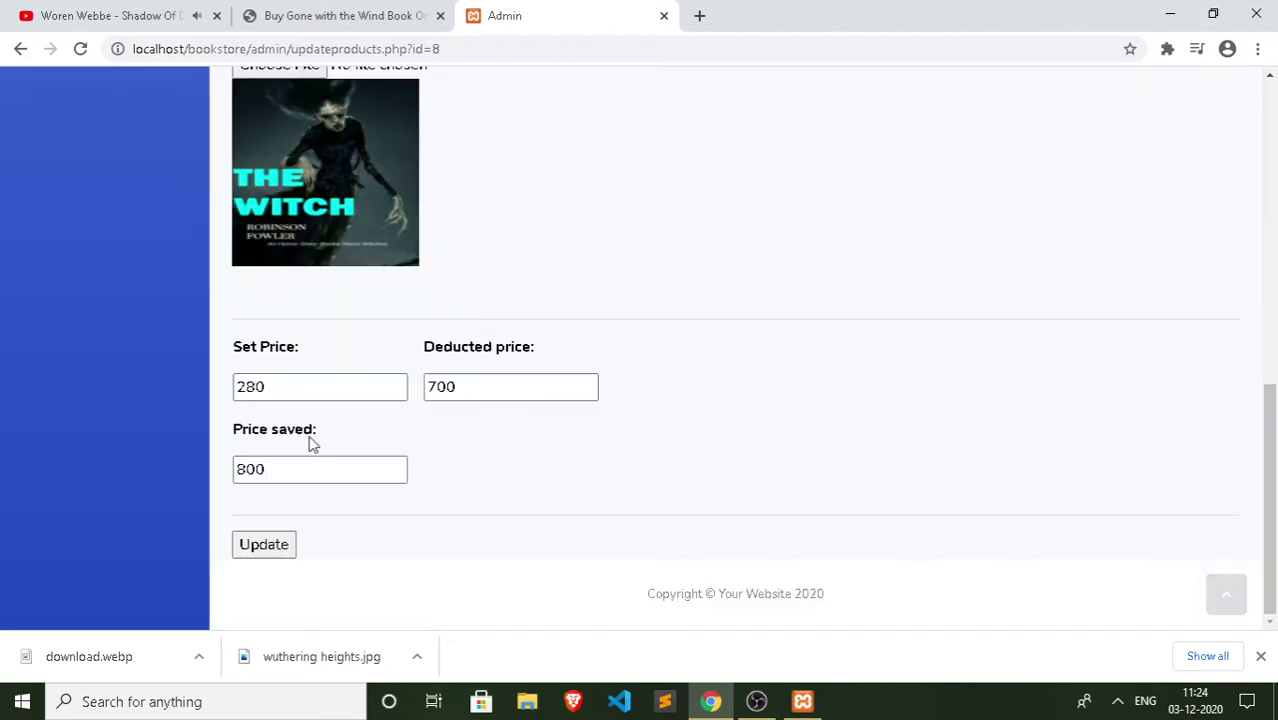
left_click(272, 553)
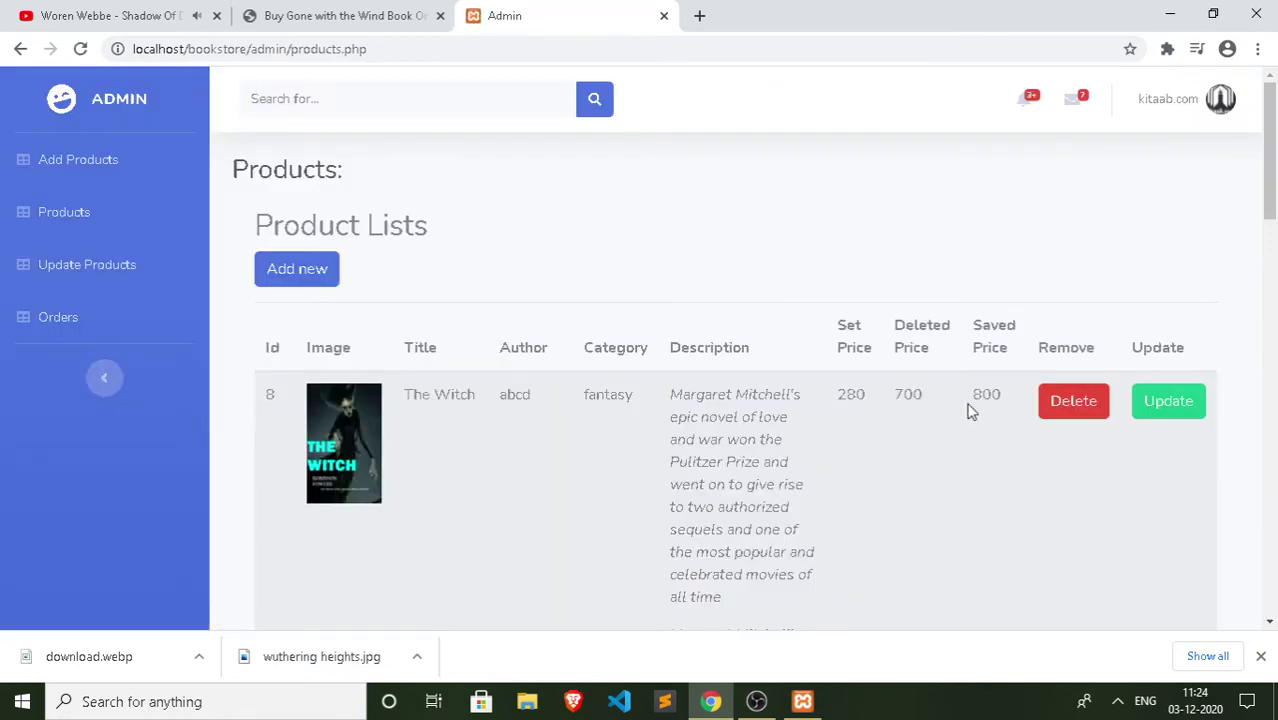
Step: Log out from the admin avatar menu, confirm it, and close the Admin-Login tab
left_click(1222, 105)
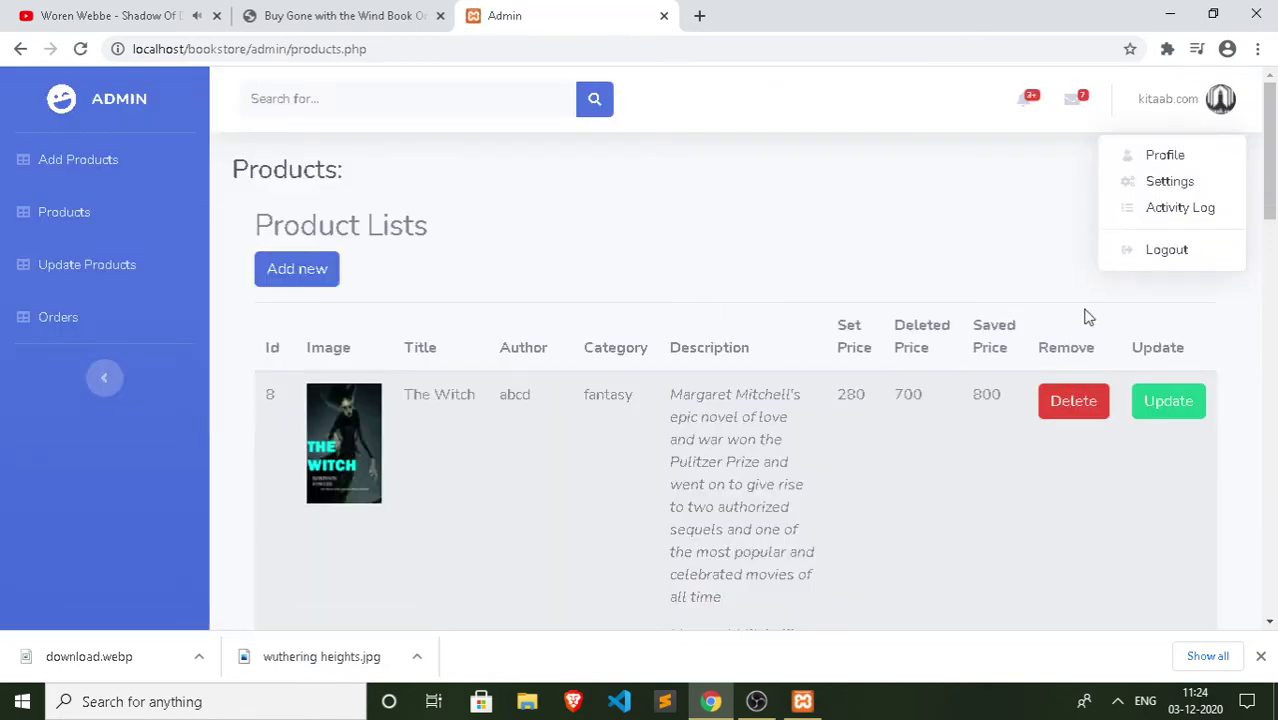
left_click(1157, 249)
left_click(790, 272)
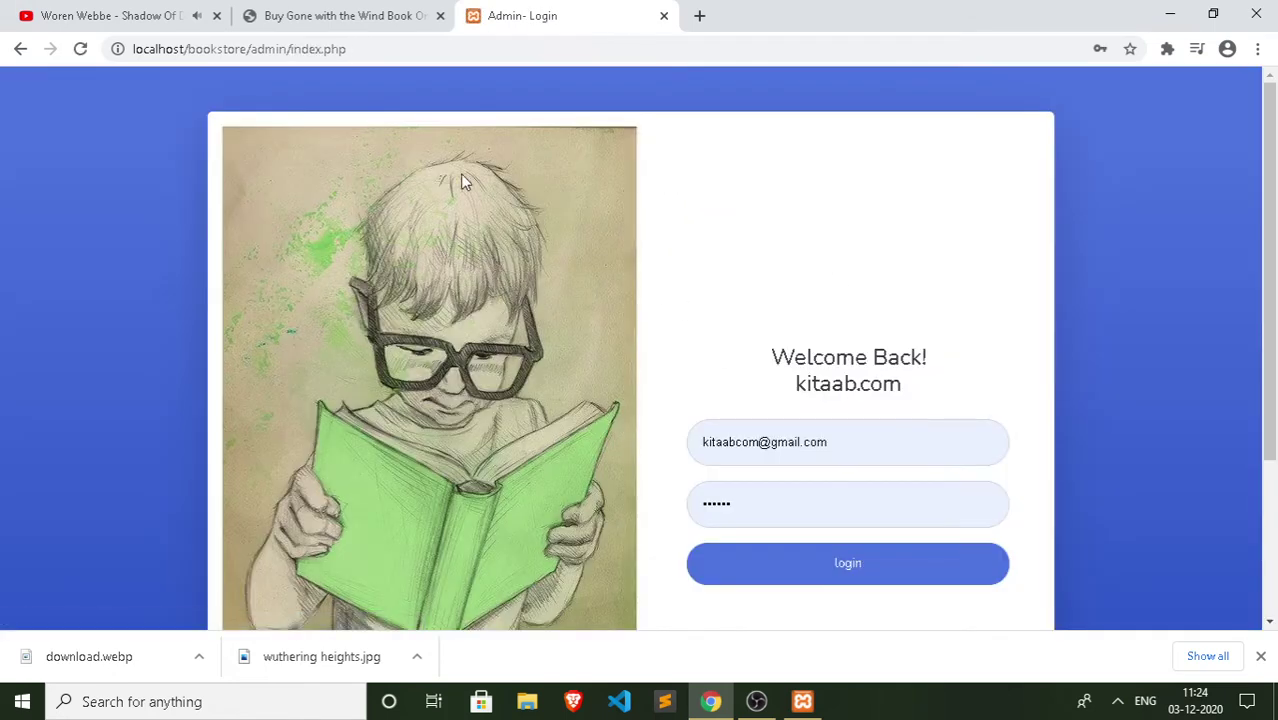
left_click(663, 16)
Step: Load localhost/bookstore in a new browser tab
left_click(474, 17)
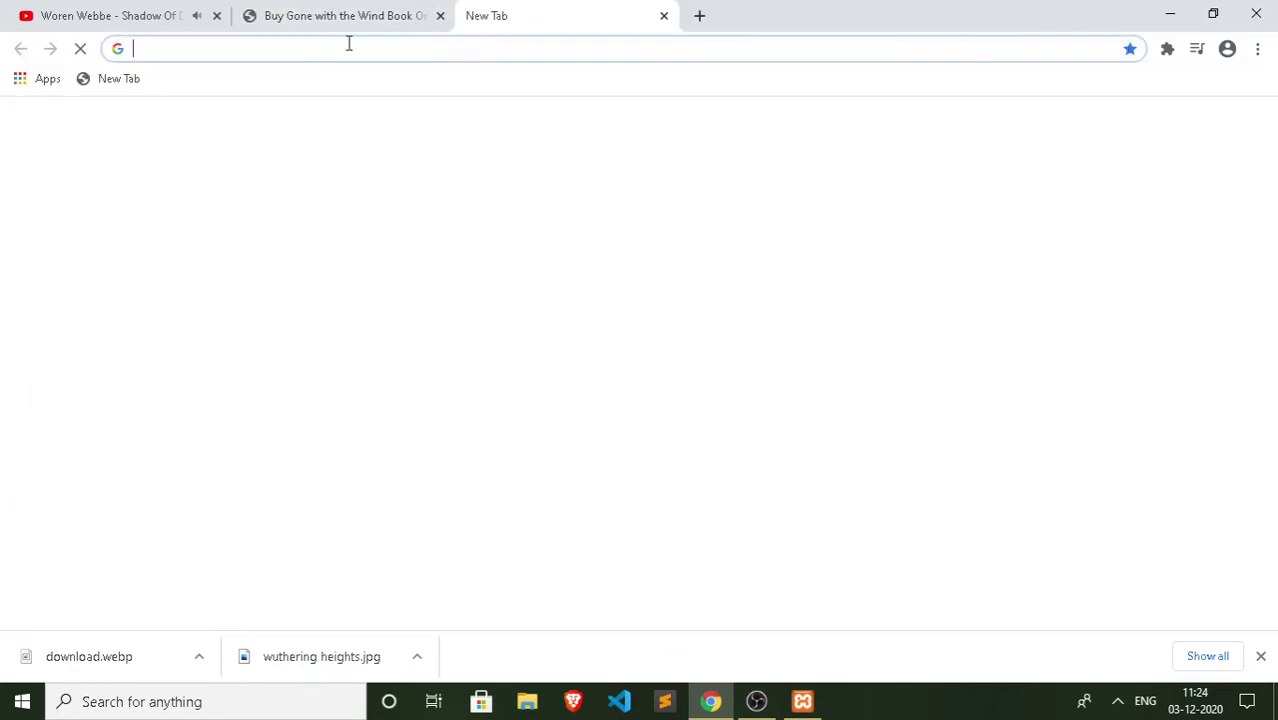
type("local")
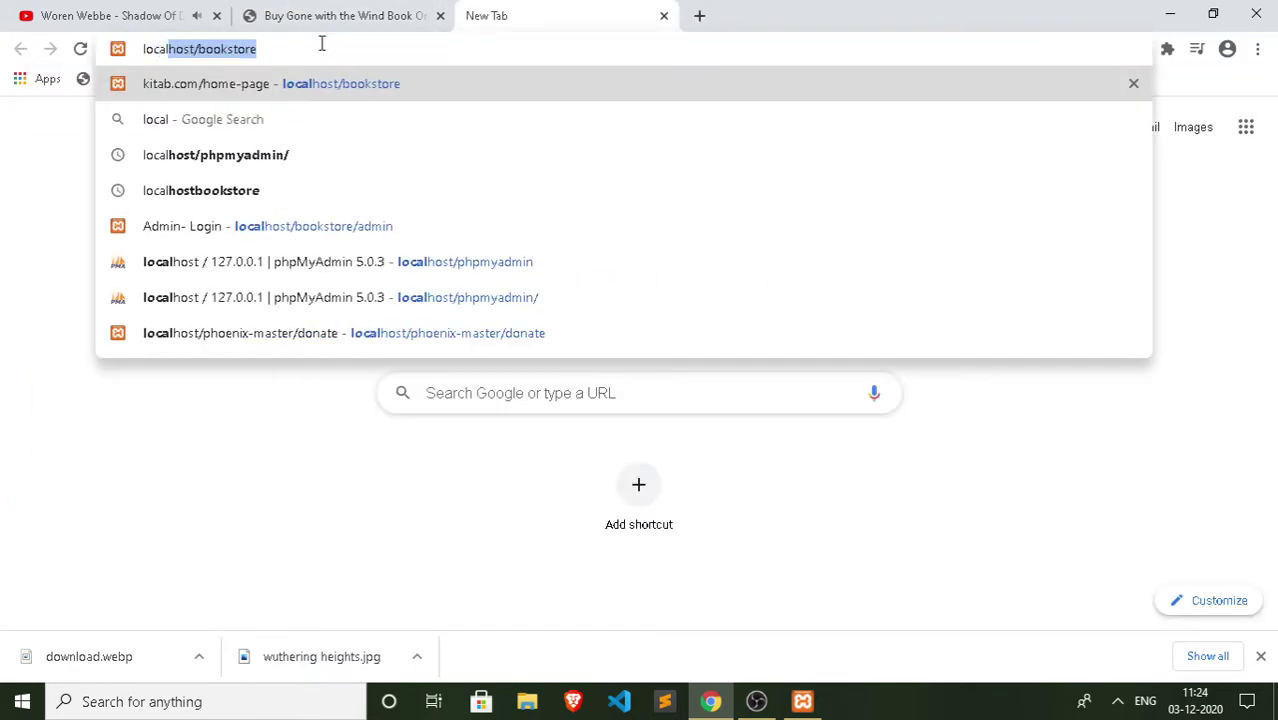
type("h")
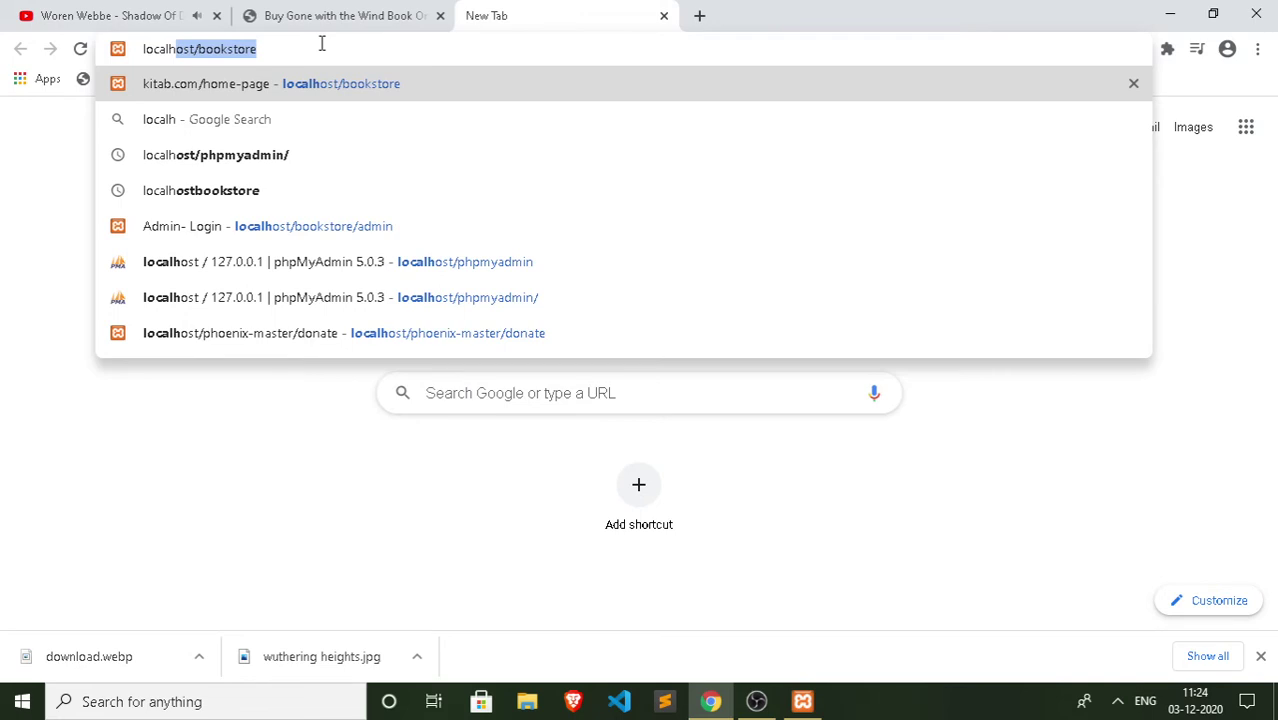
key("Return")
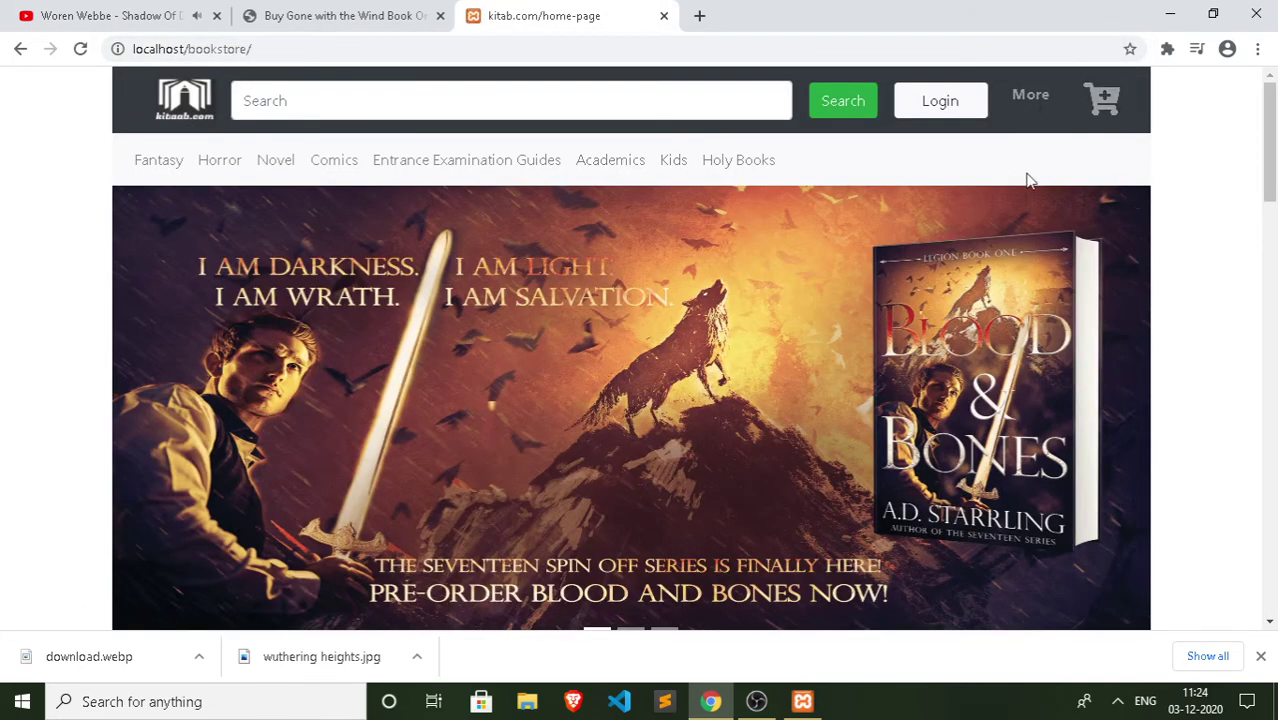
Step: Confirm the cart is empty, return to the home page, and go to the Login page
left_click(1095, 112)
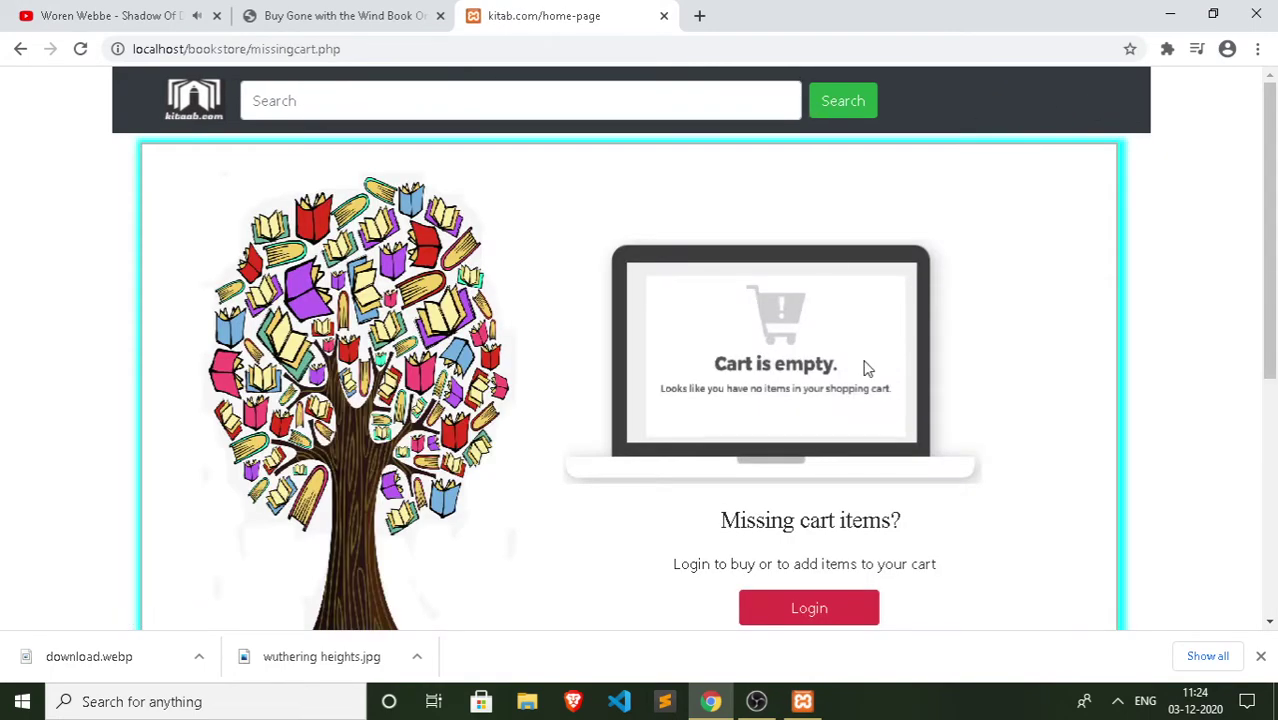
scroll(858, 490, "down", 1)
scroll(797, 525, "up", 1)
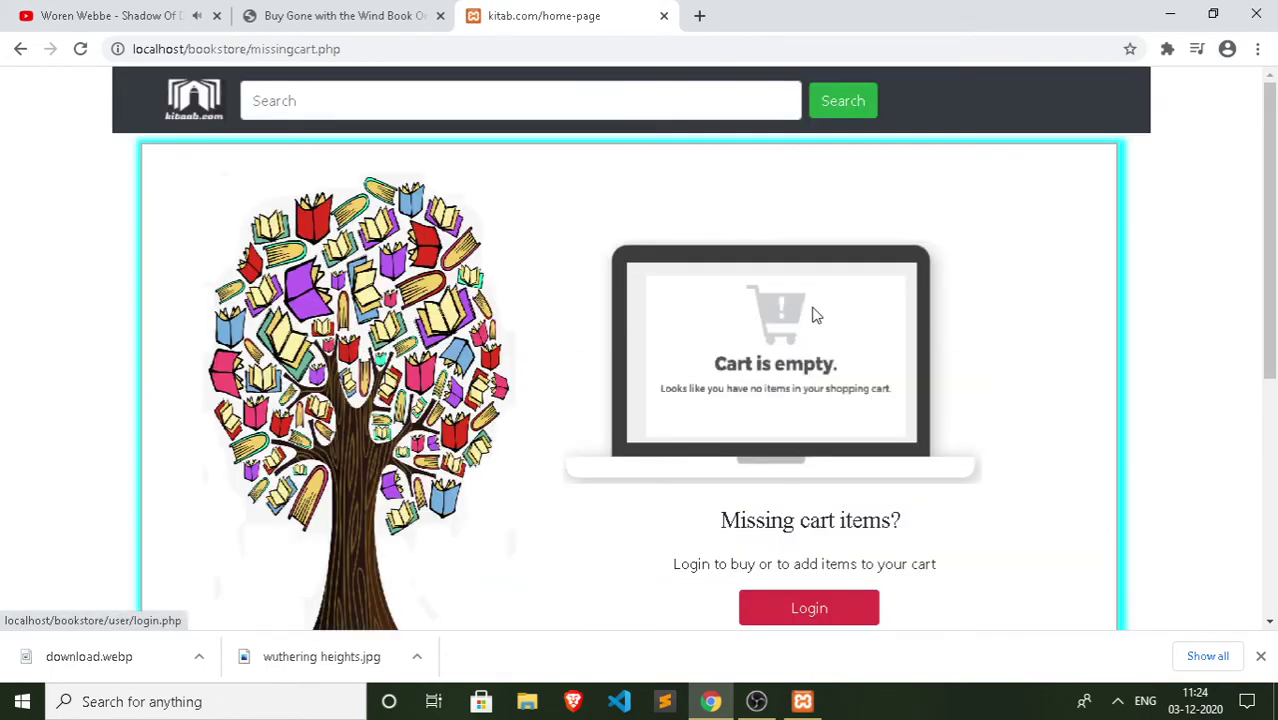
left_click(210, 104)
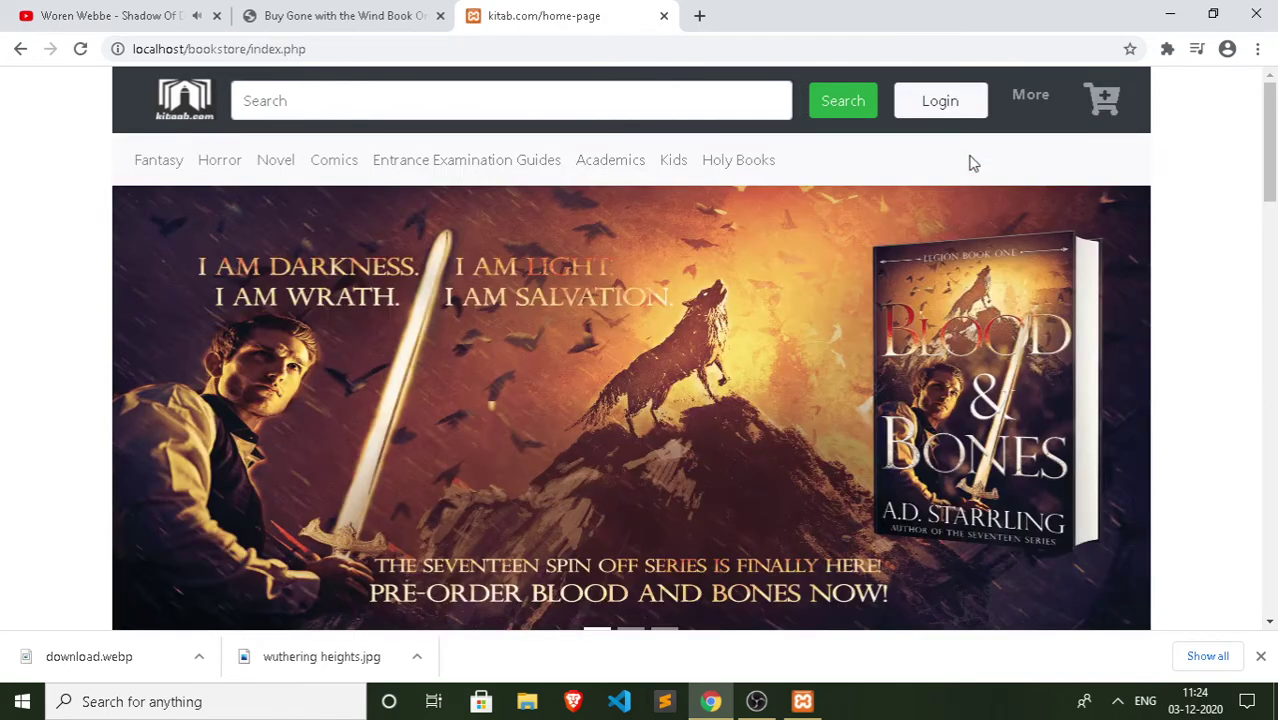
left_click(946, 114)
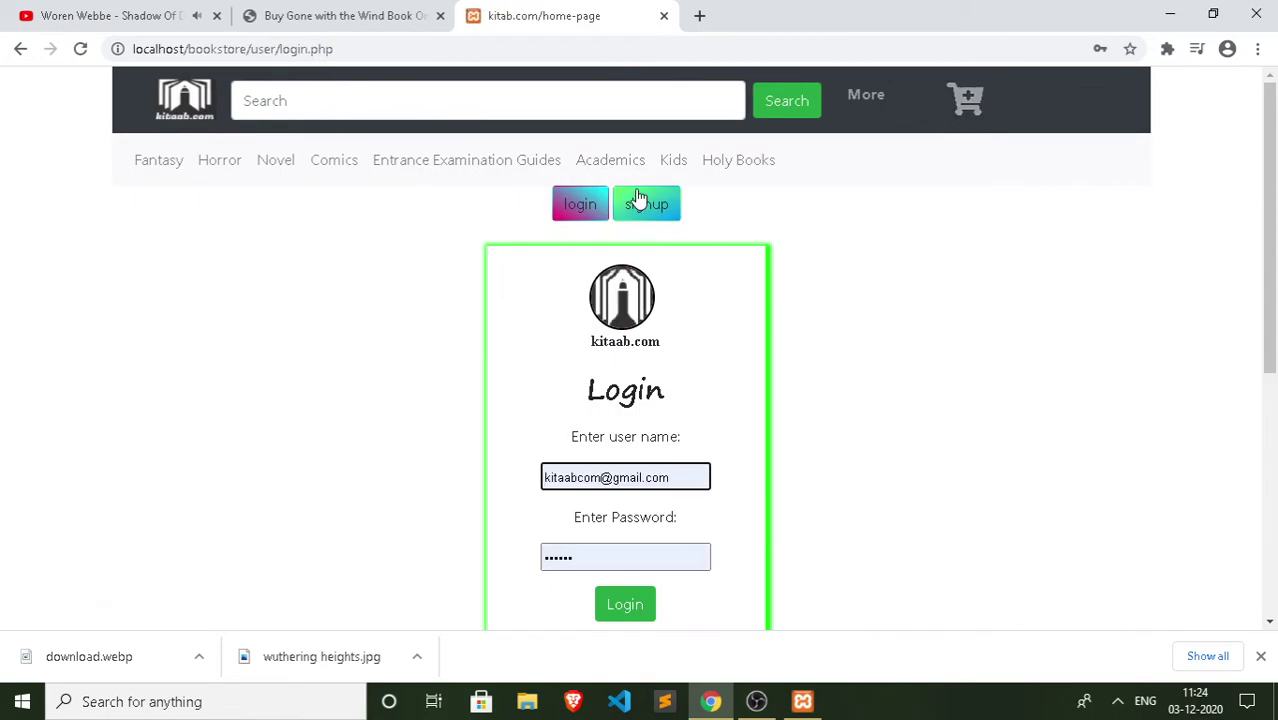
Step: On the sign-up form, enter the new user's full name and replace the e-mail address
scroll(645, 210, "down", 5)
scroll(641, 221, "up", 5)
left_click(646, 204)
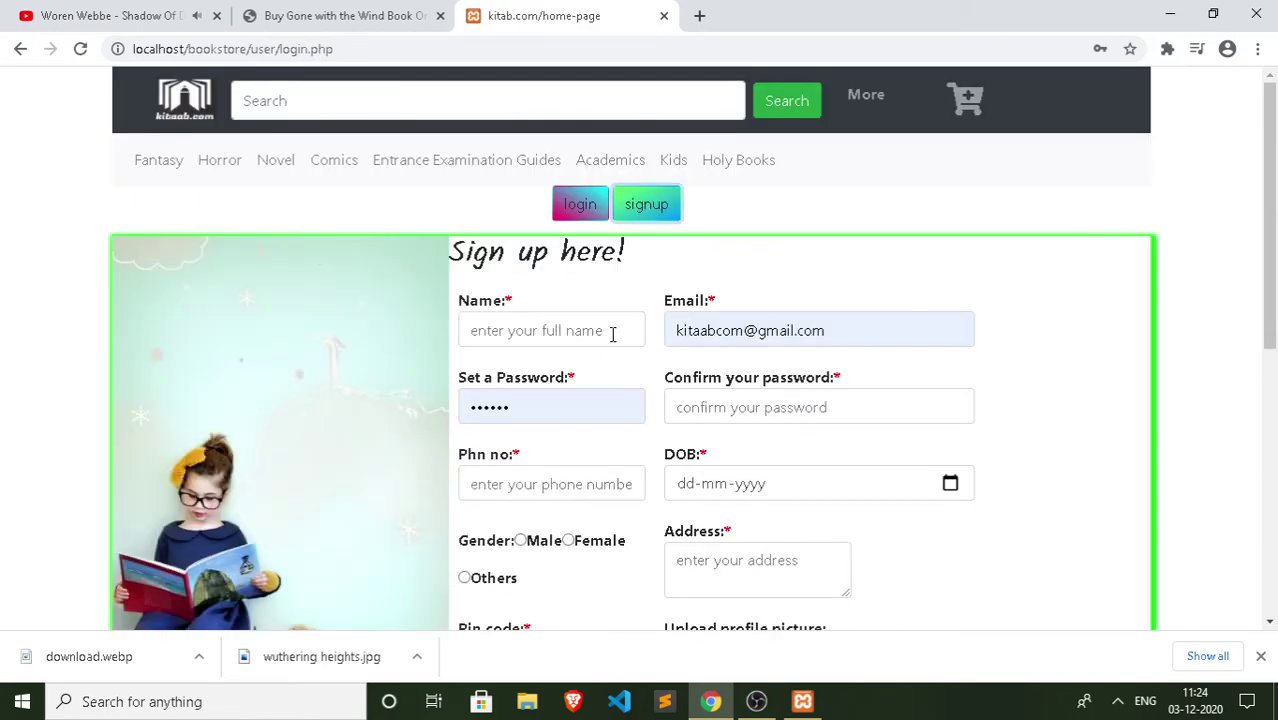
left_click(580, 333)
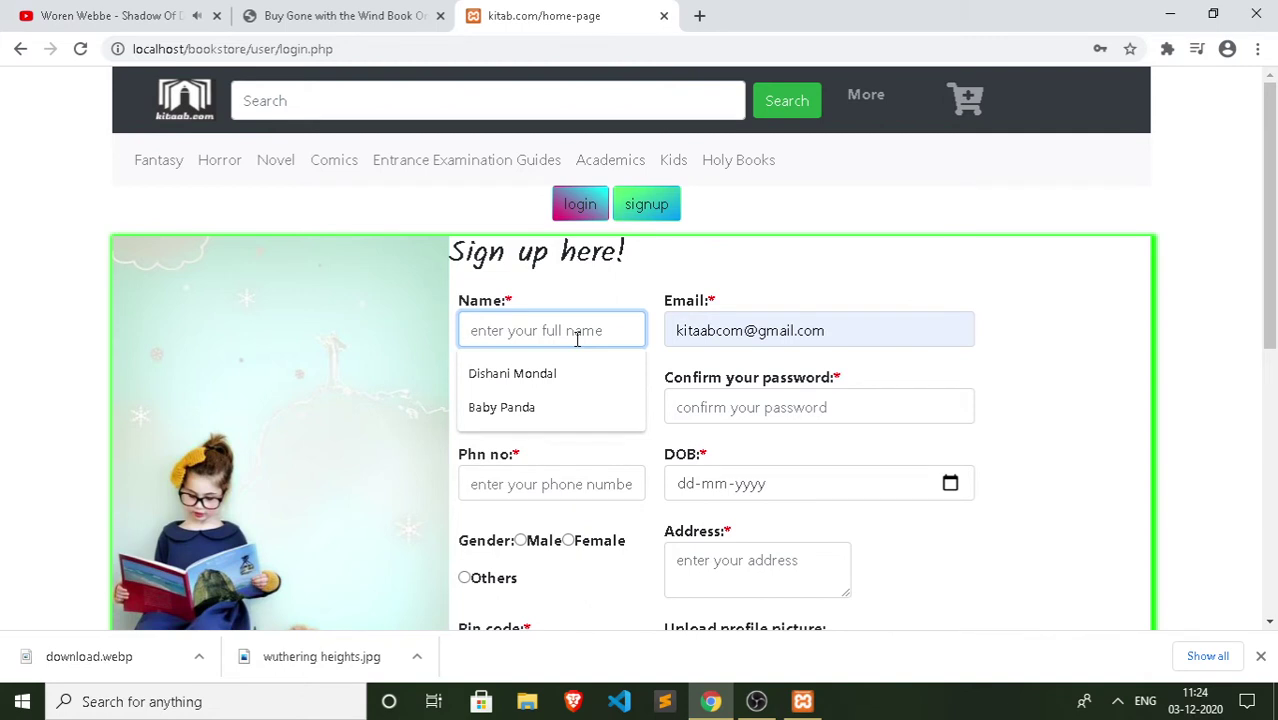
type("Baby")
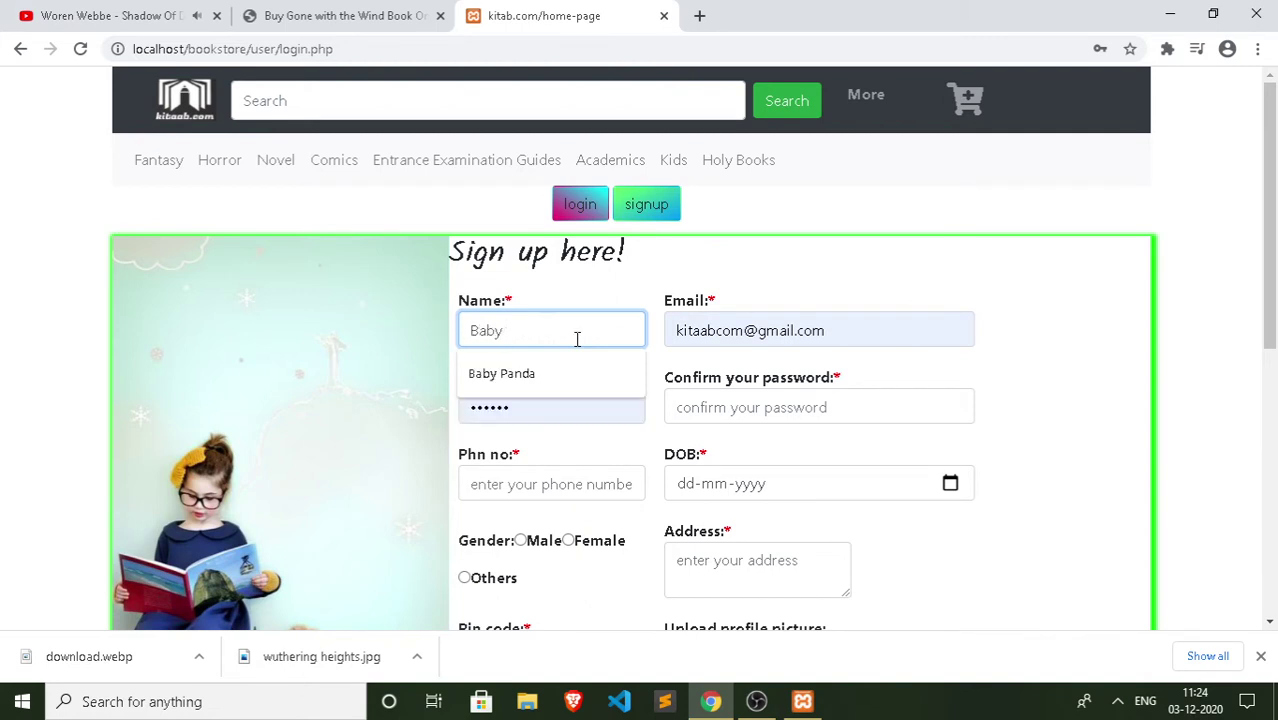
type(" Panda")
left_click(879, 323)
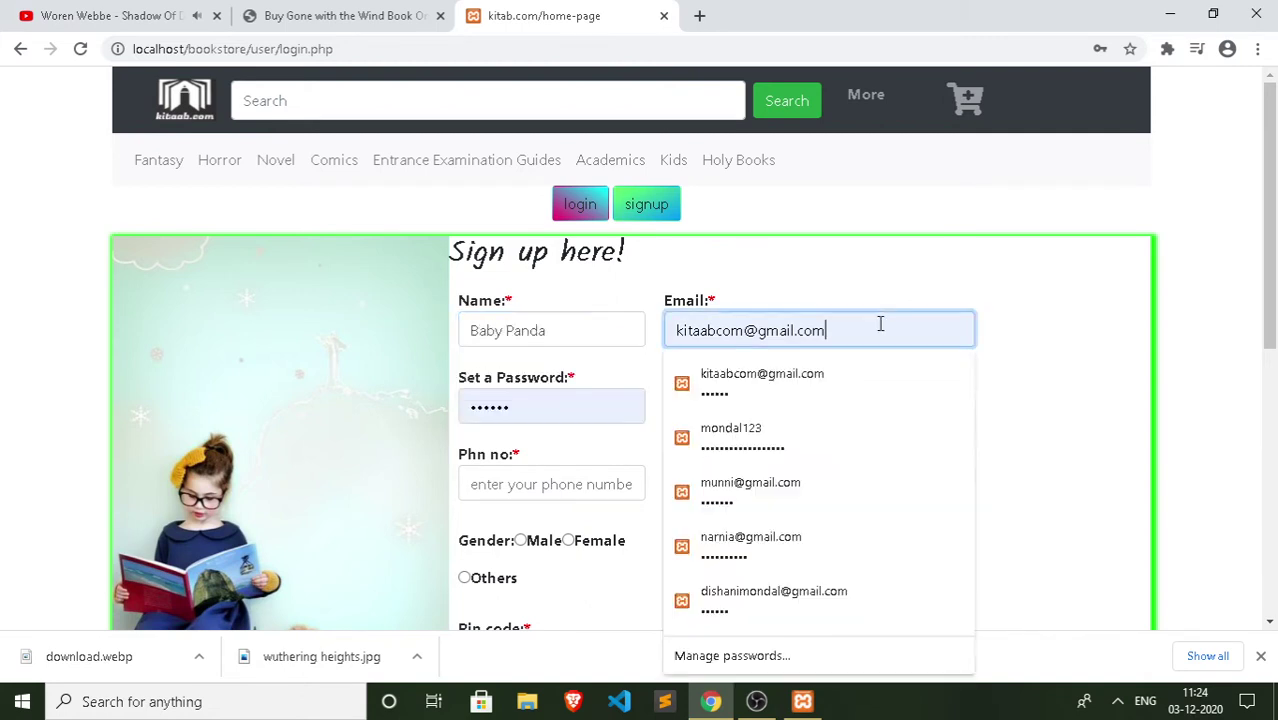
left_click_drag(879, 323, 670, 320)
type("baby")
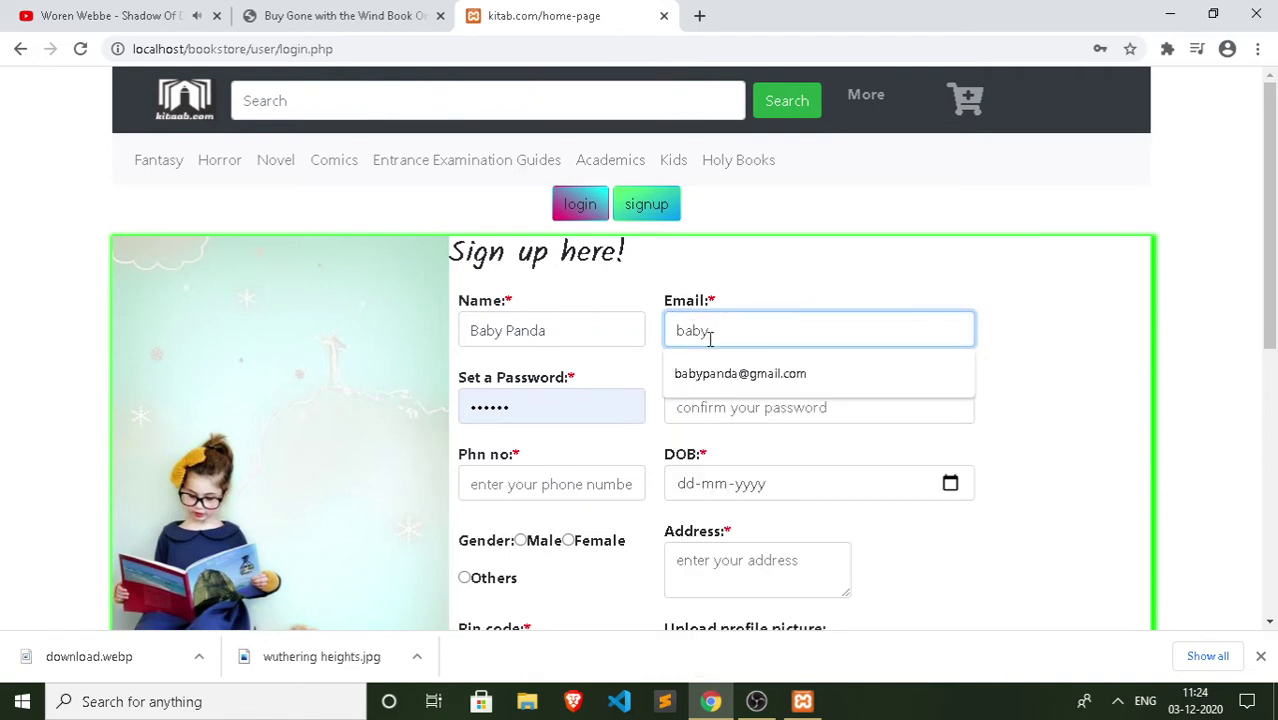
left_click(730, 378)
Step: Fill in the password, its confirmation, and the phone number
left_click(528, 404)
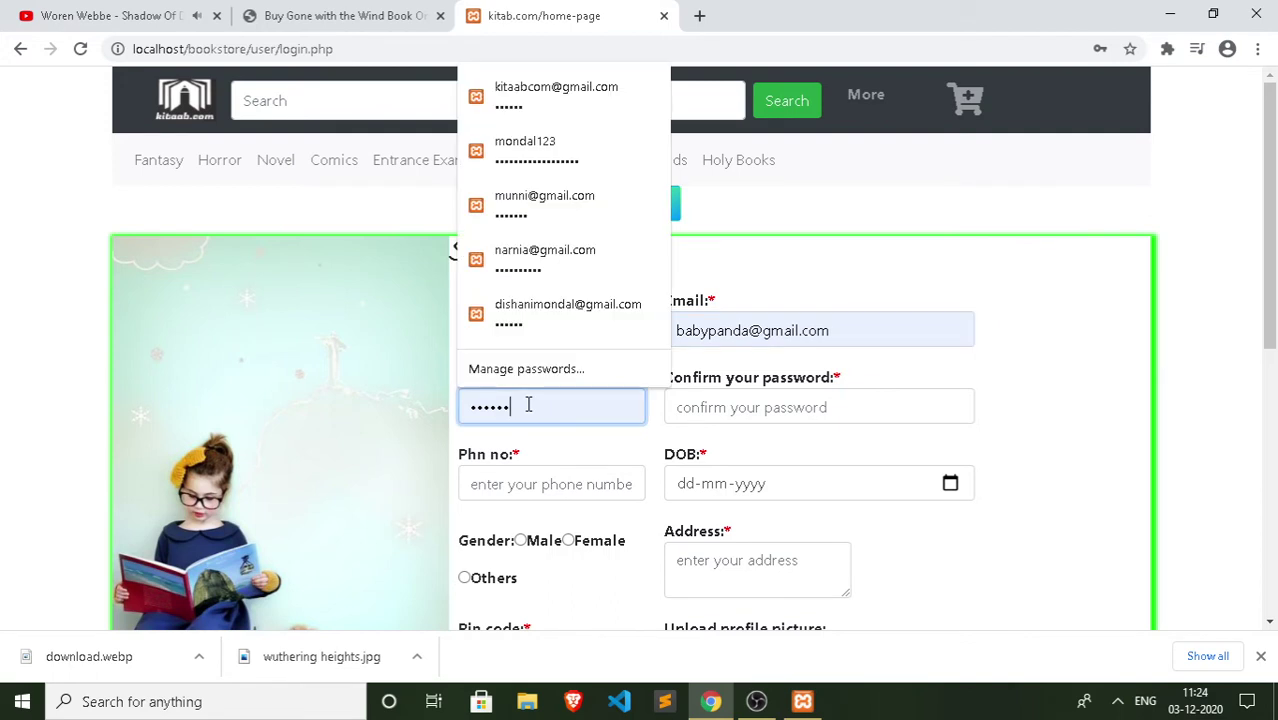
key("BackSpace")
key("BackSpace")
key("BackSpace")
type("1")
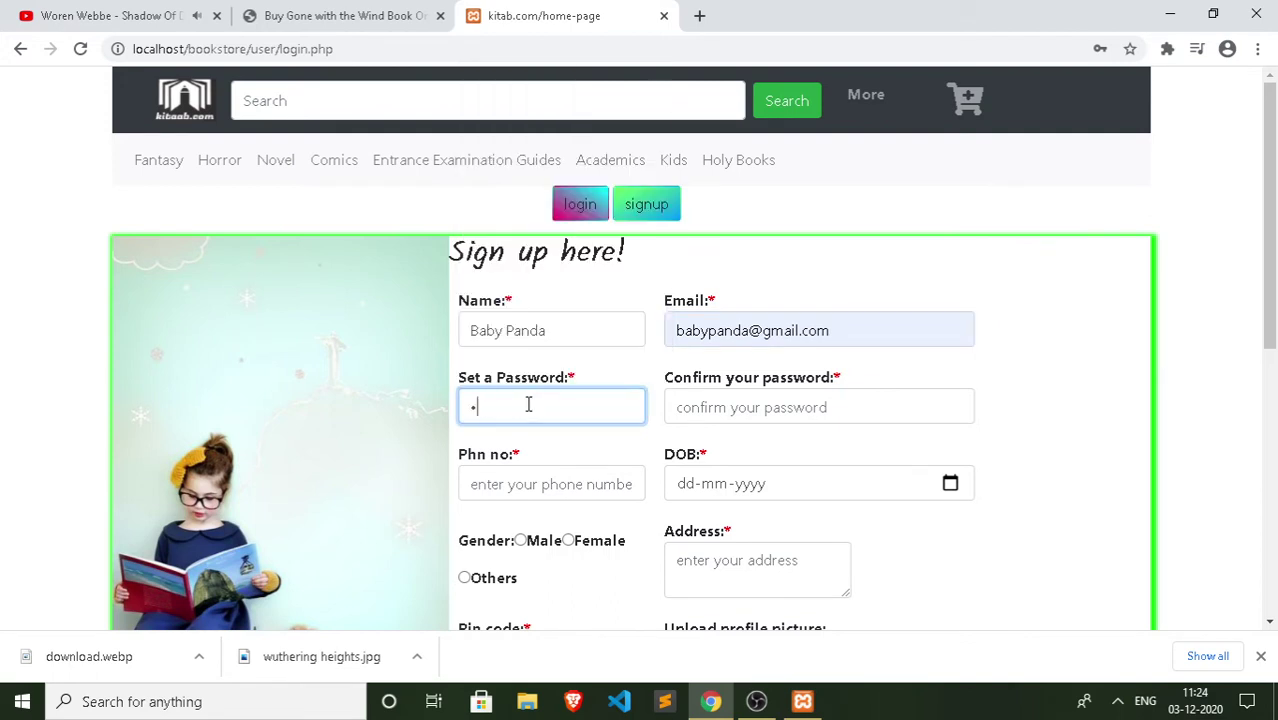
left_click(861, 407)
type("1")
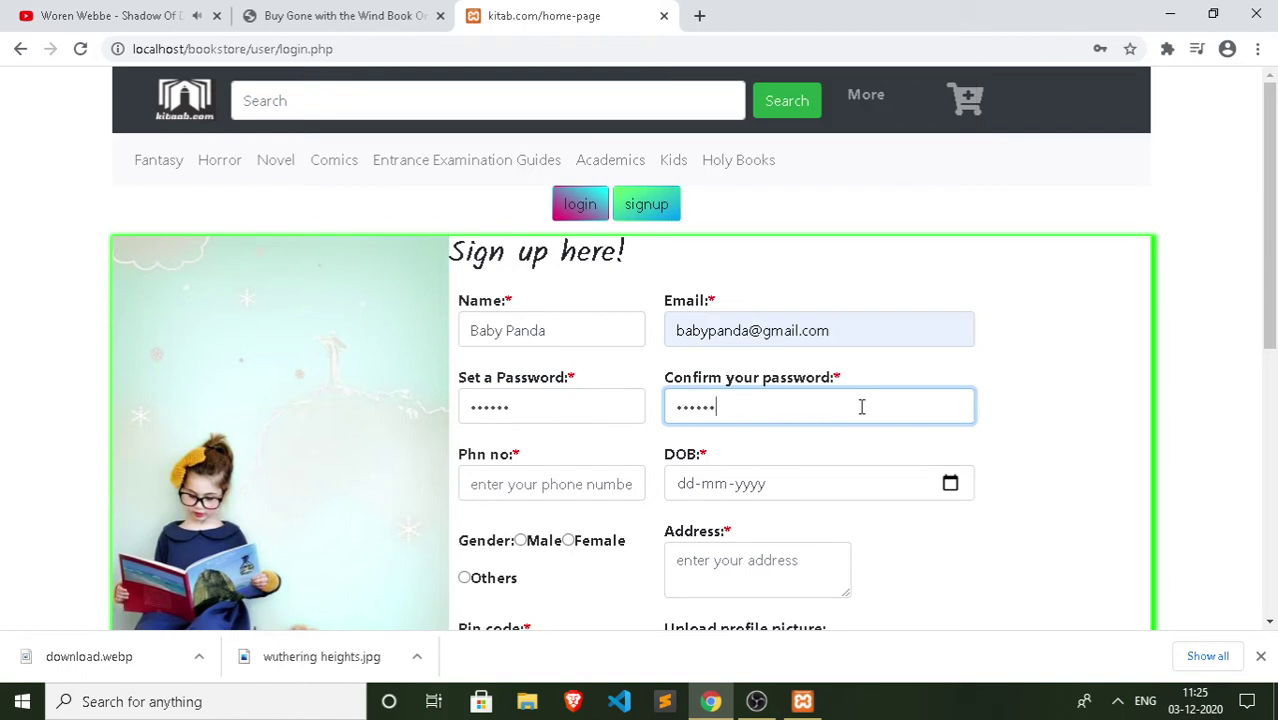
left_click(538, 488)
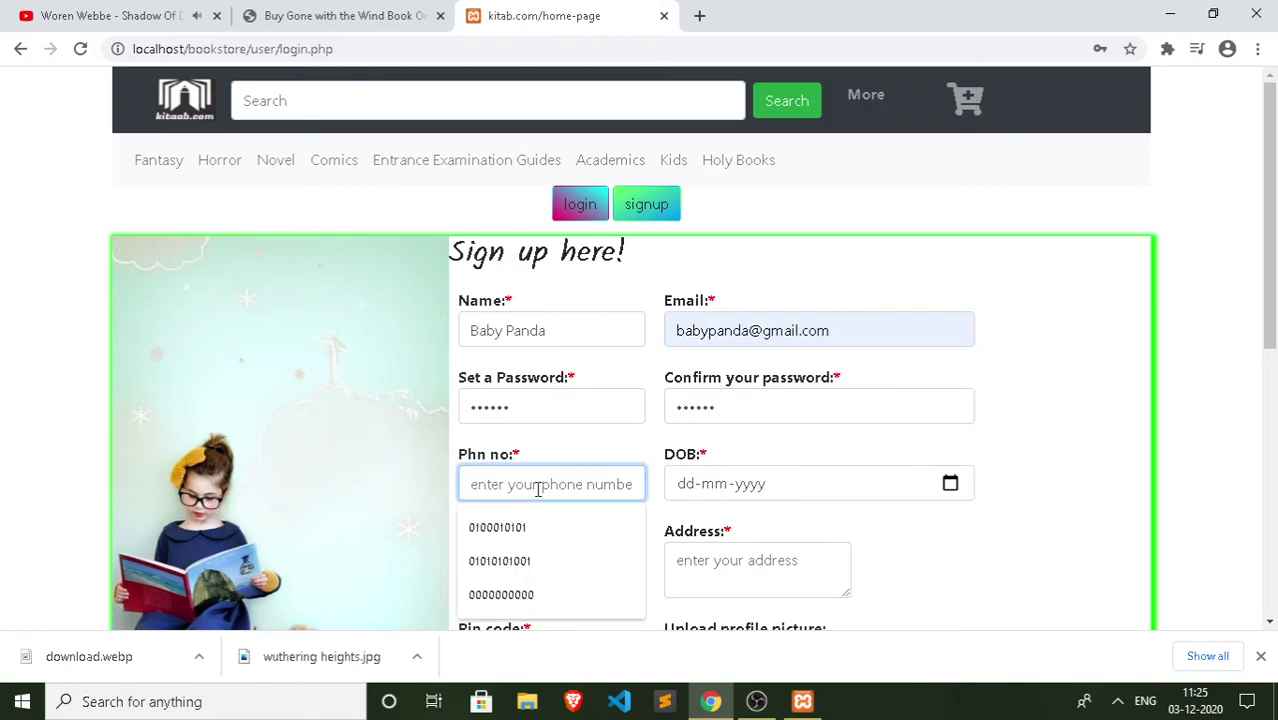
type("1234567890")
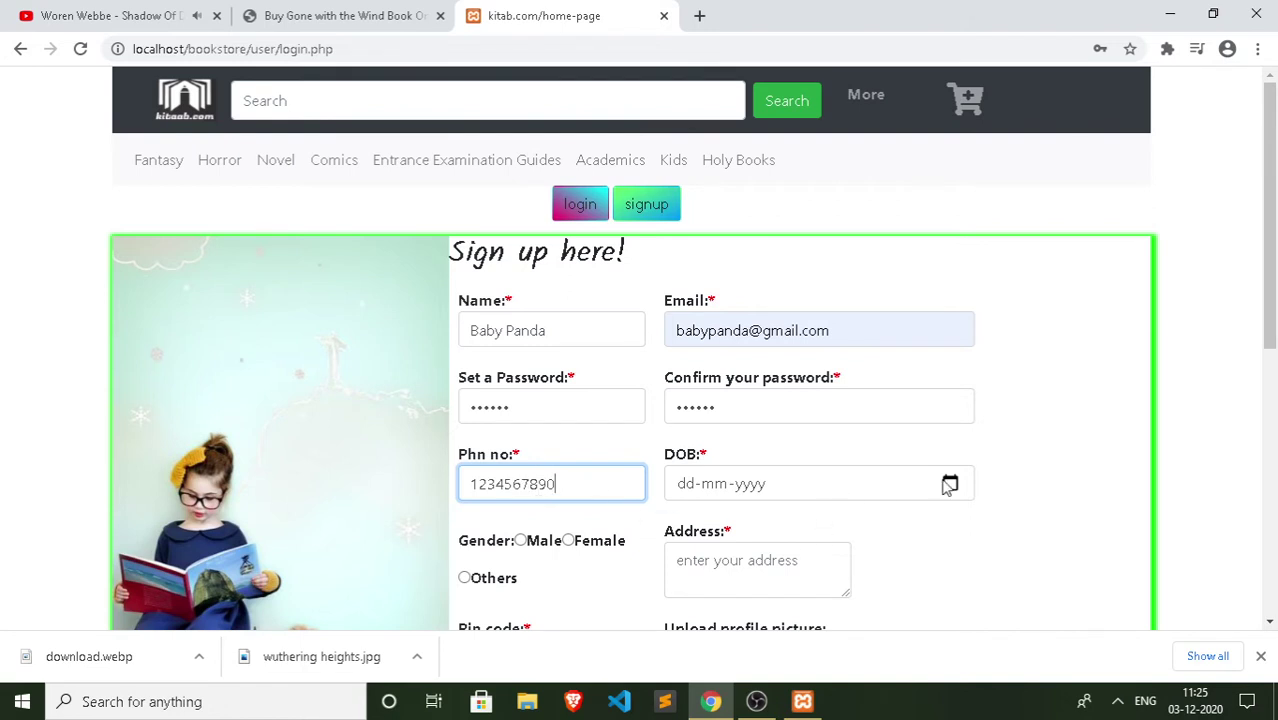
Step: Set the date of birth to 28-12-2020 and the gender to Female
left_click(948, 484)
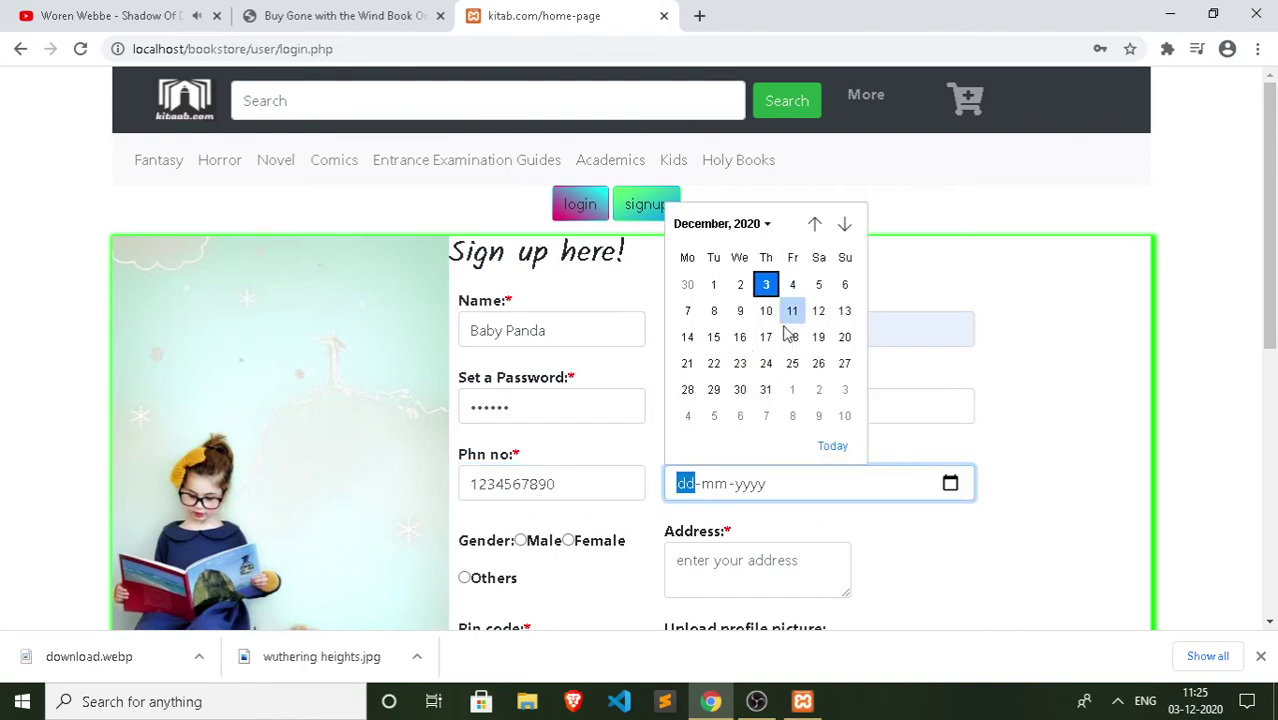
left_click(687, 389)
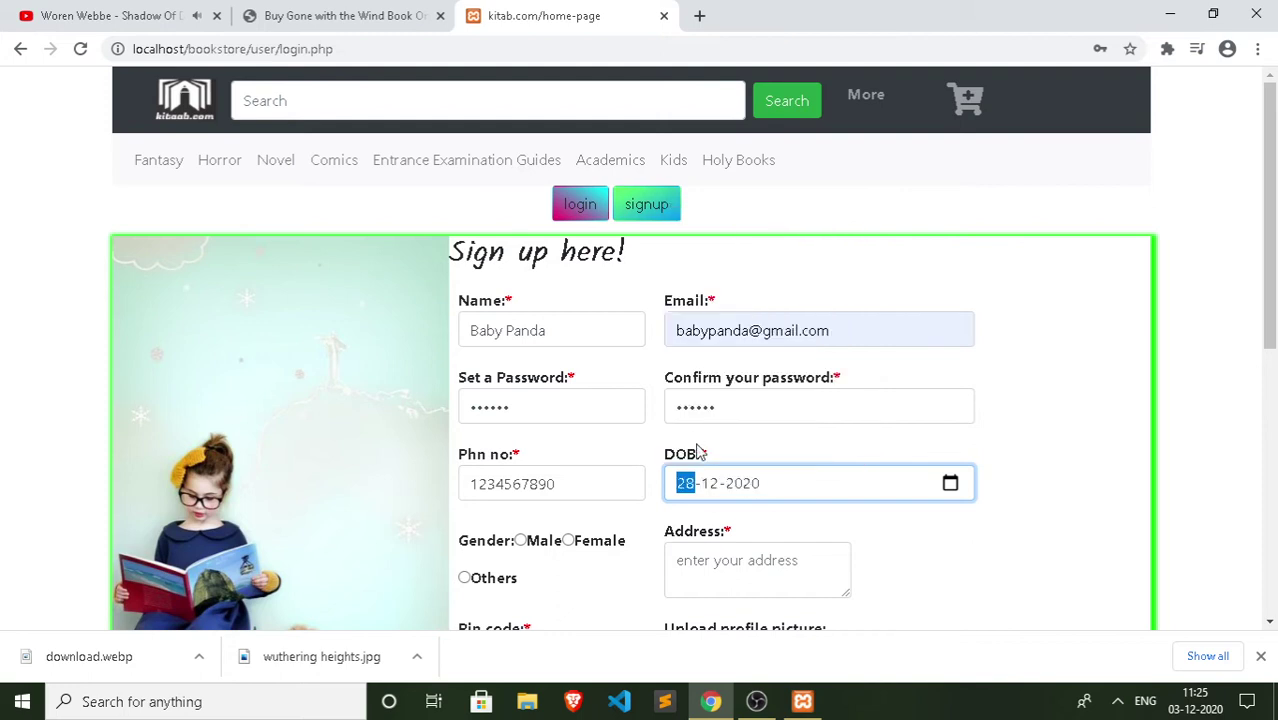
scroll(690, 558, "down", 1)
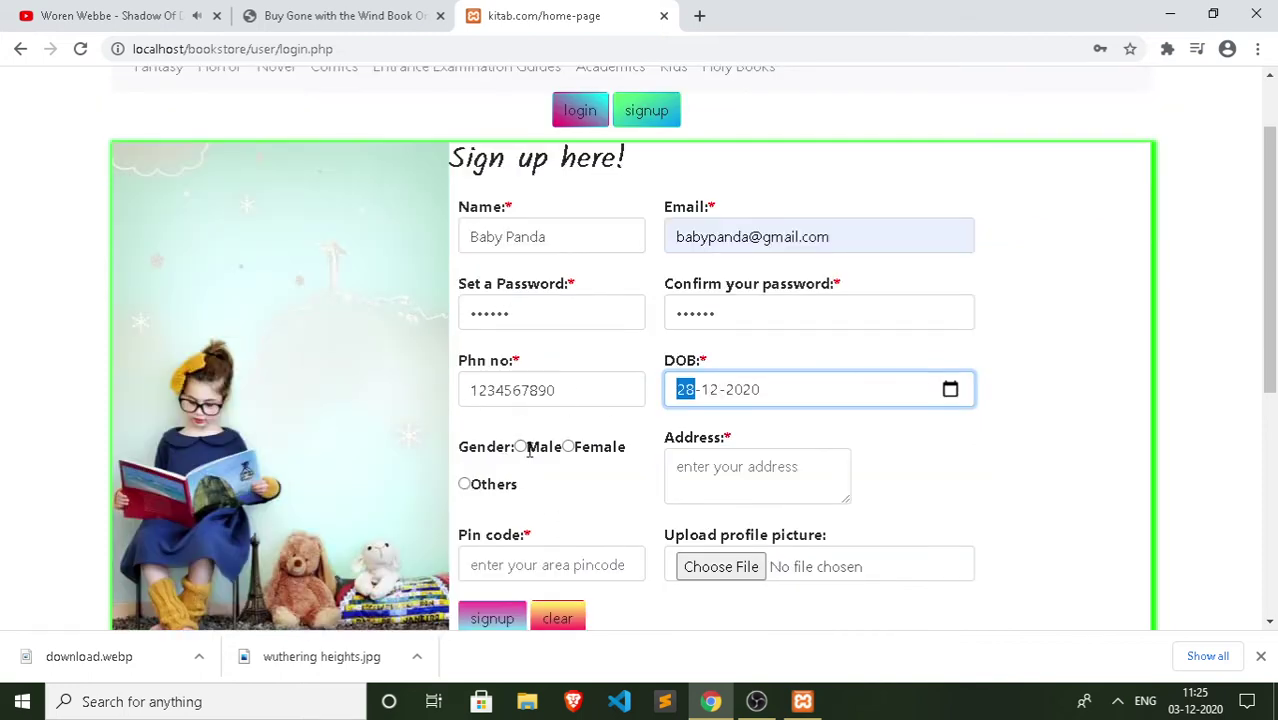
left_click(570, 449)
Step: Enter the address, fixing a wrongly capitalised letter, and fill in the pin code
left_click(759, 494)
type("BArasat.....")
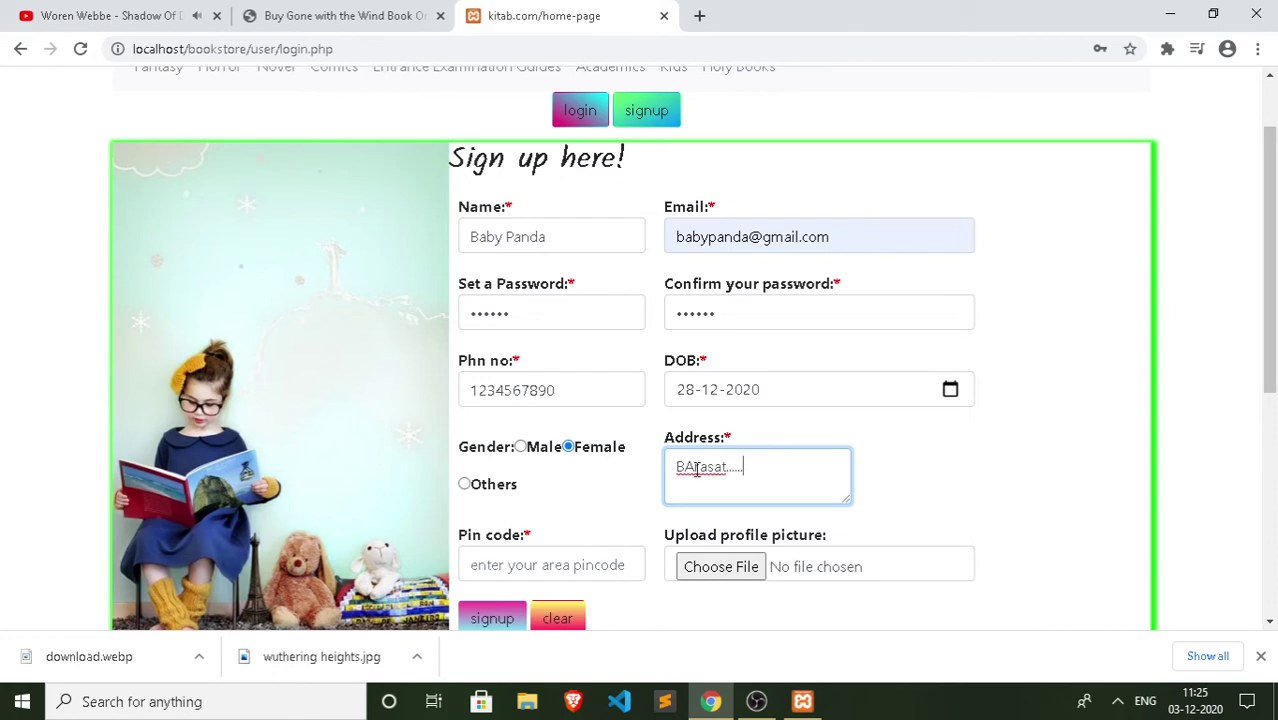
key("BackSpace")
type("a")
scroll(696, 470, "down", 1)
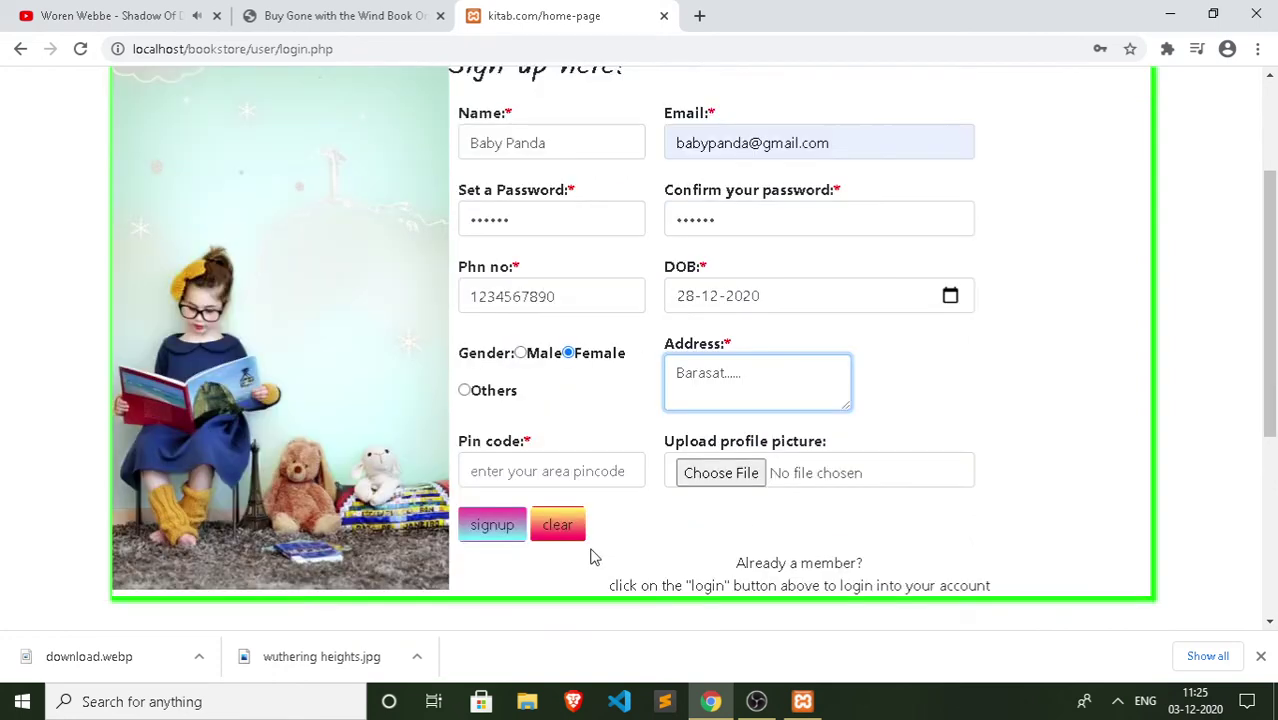
left_click(569, 465)
type("123456")
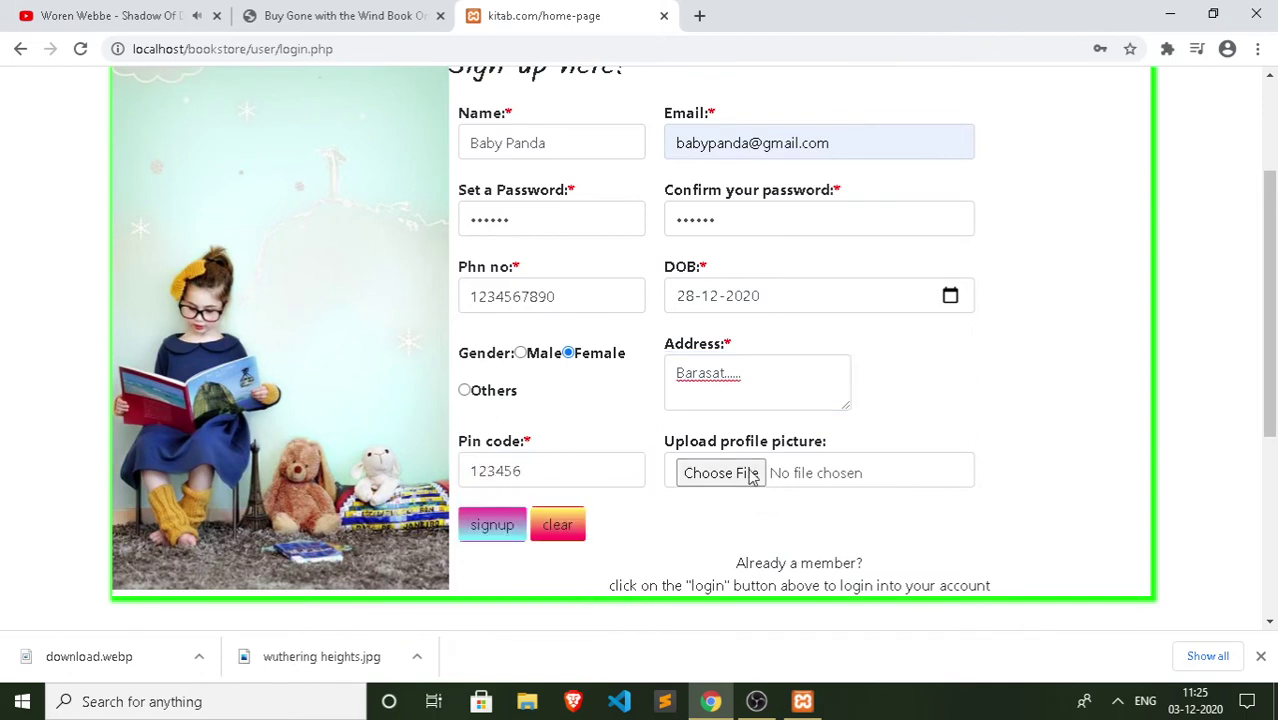
Step: Attach [000044].jpg from E:\New folder as the profile picture and submit the signup
left_click(748, 474)
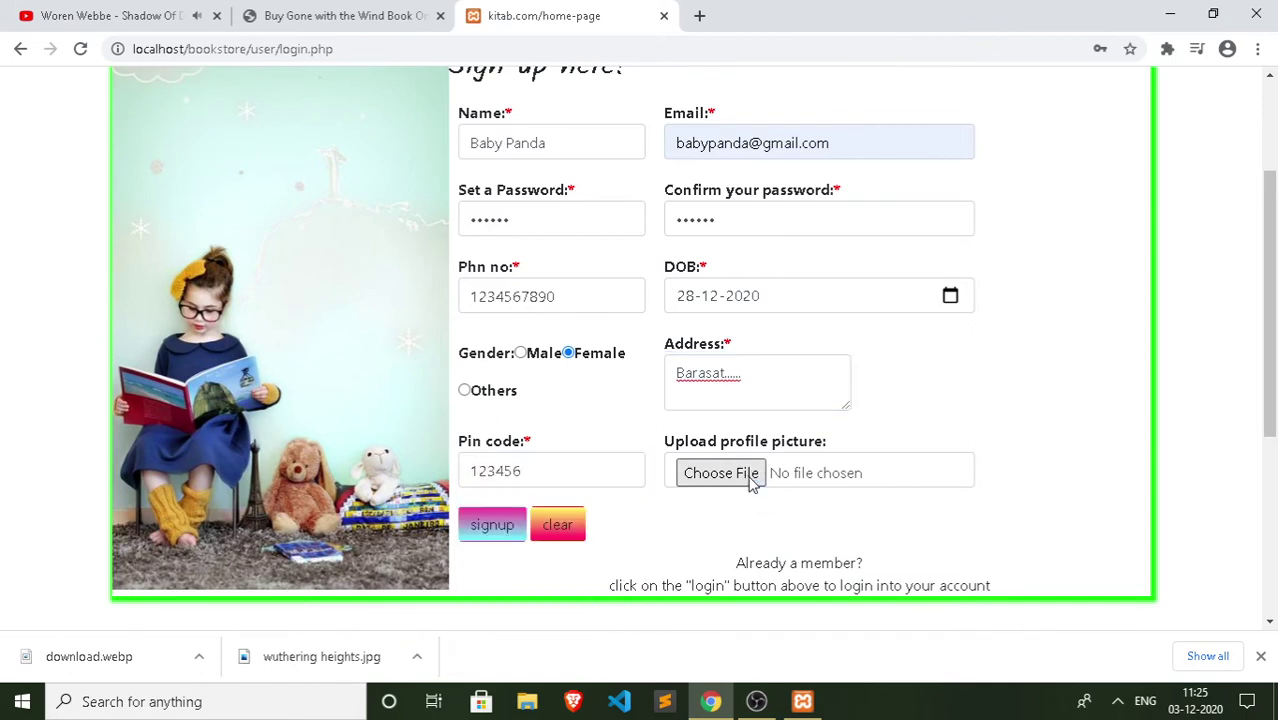
left_click(252, 480)
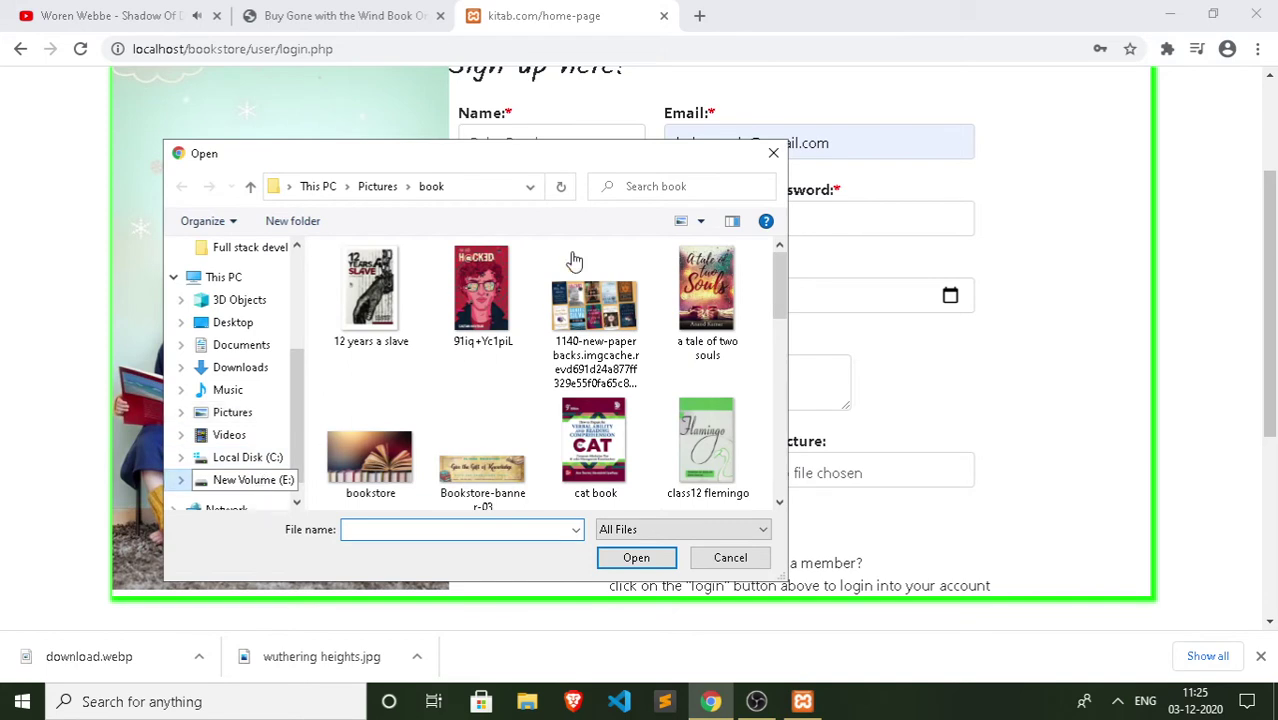
scroll(436, 351, "down", 5)
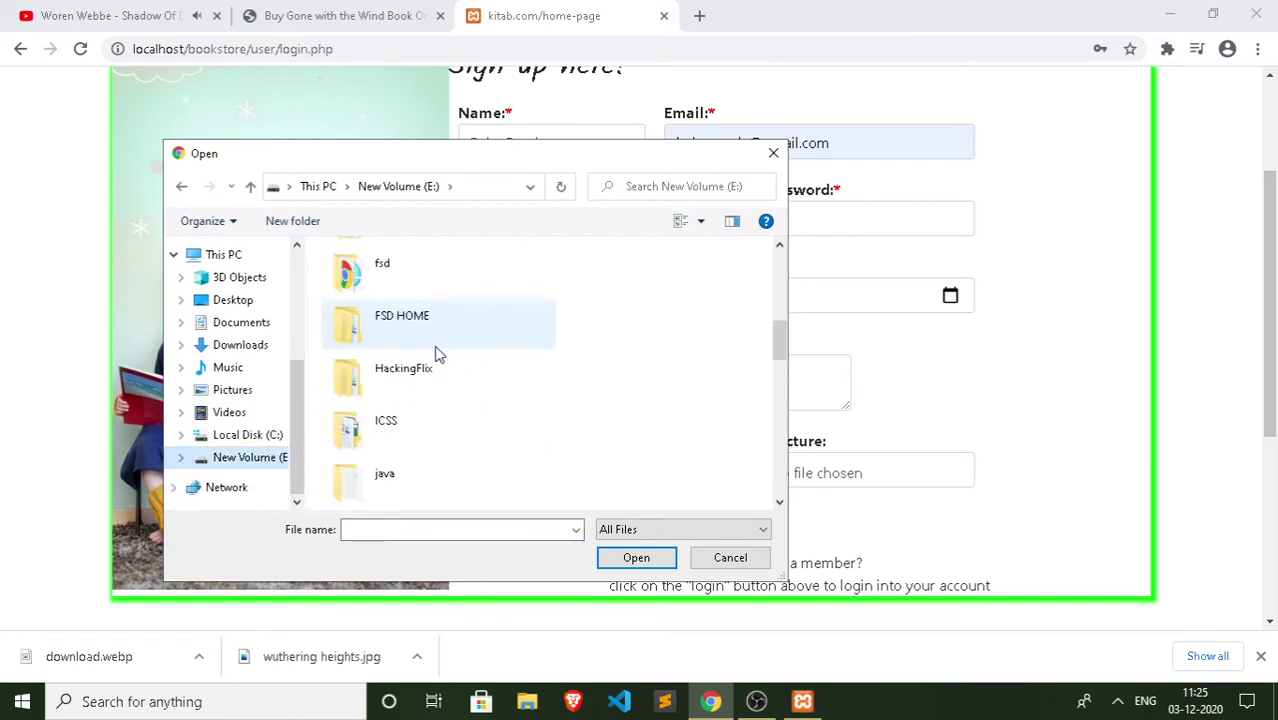
double_click(422, 334)
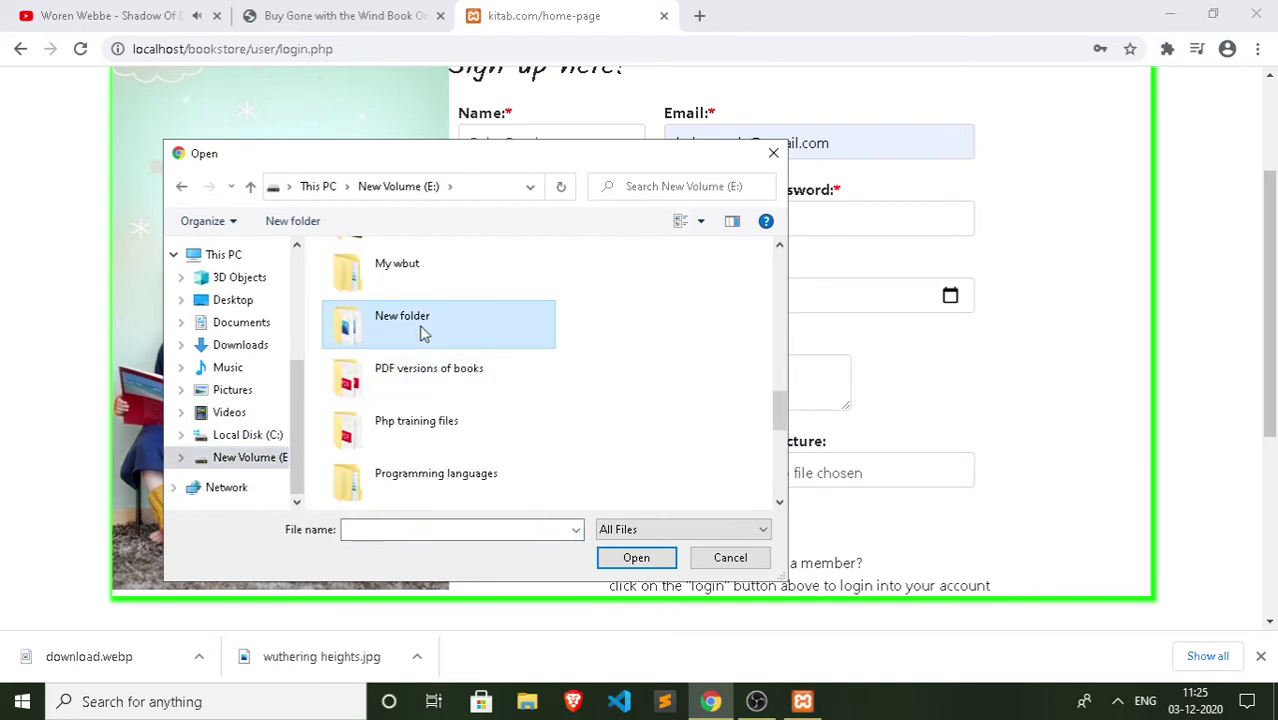
left_click(380, 398)
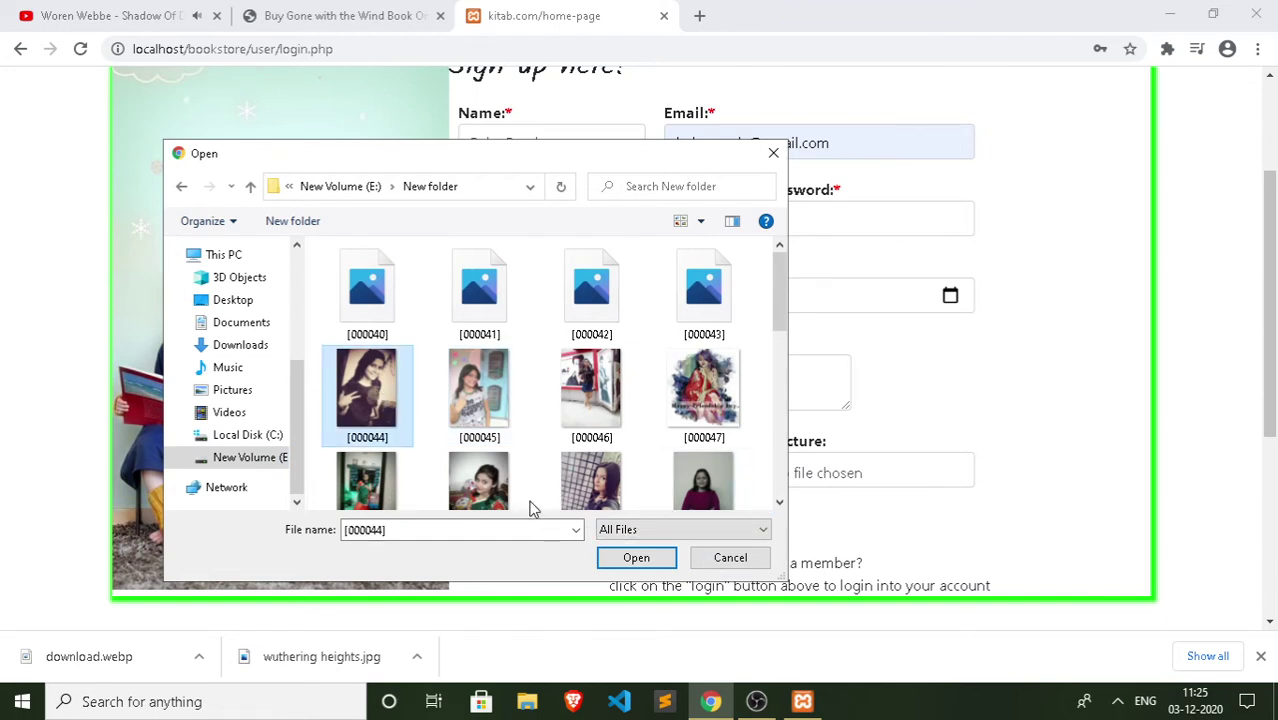
left_click(622, 551)
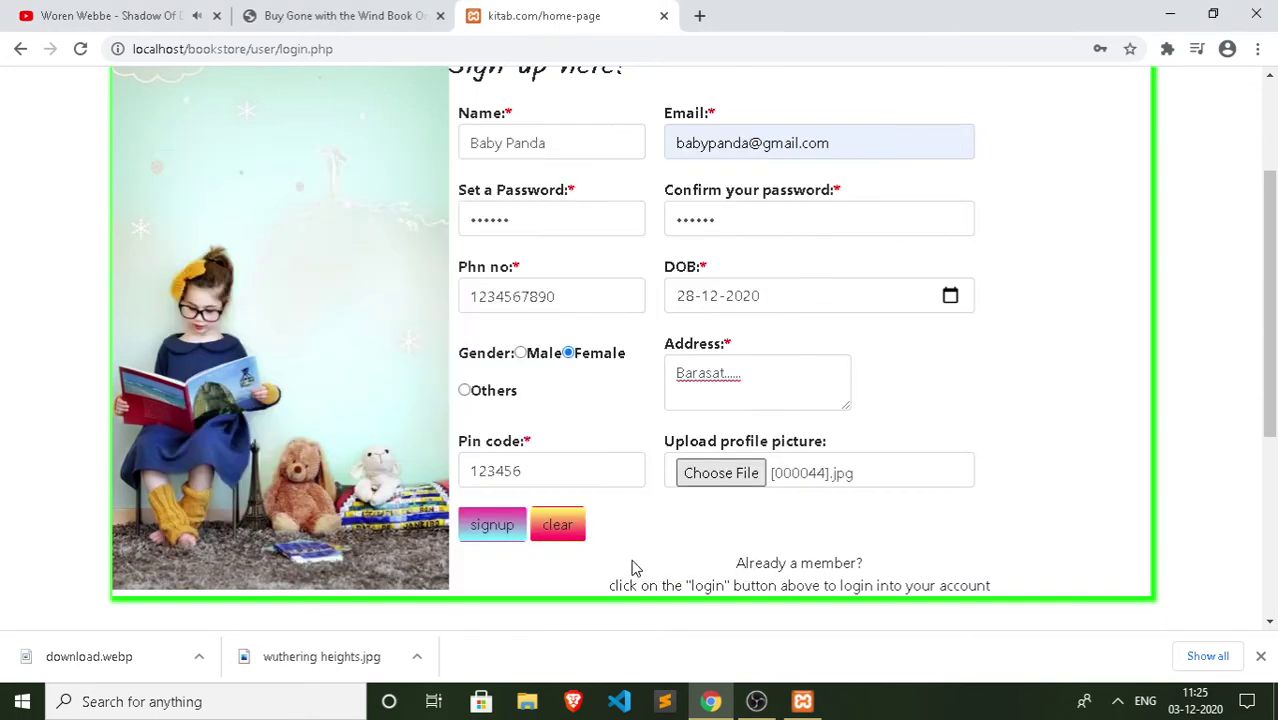
left_click(500, 536)
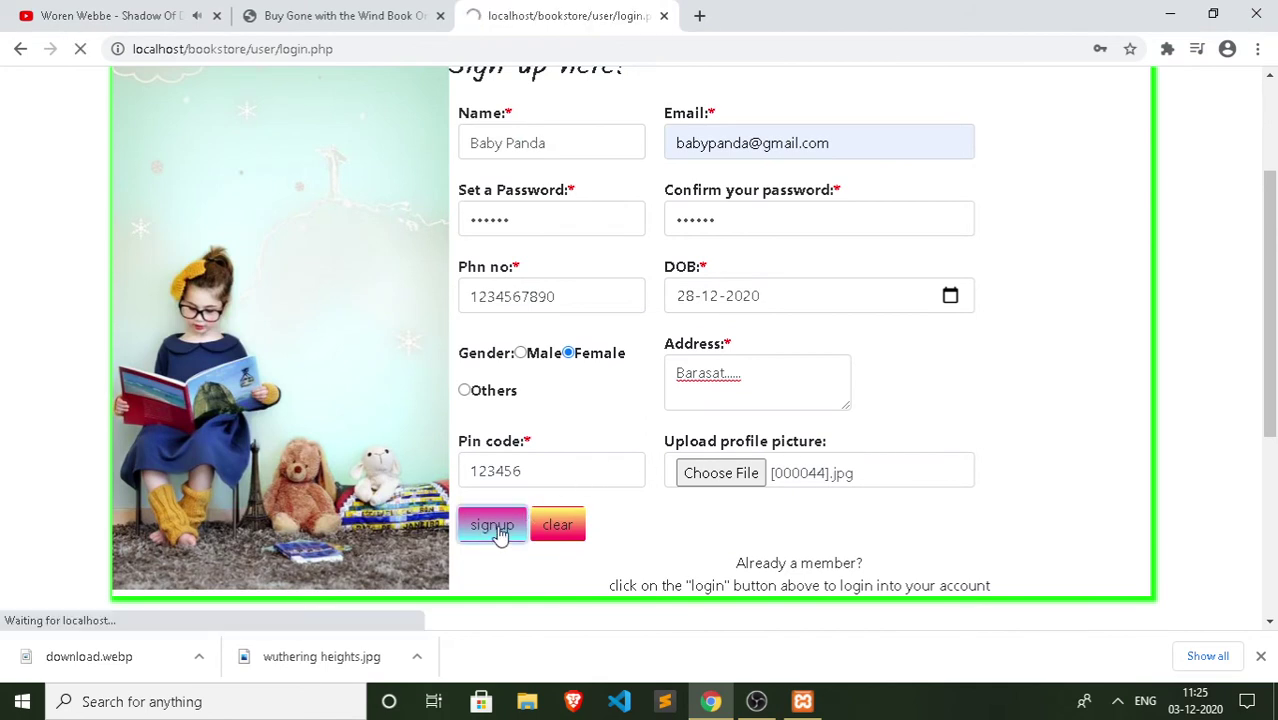
Step: Save the new login in Chrome and try logging in, dismissing the Login Failed alert
left_click(1040, 358)
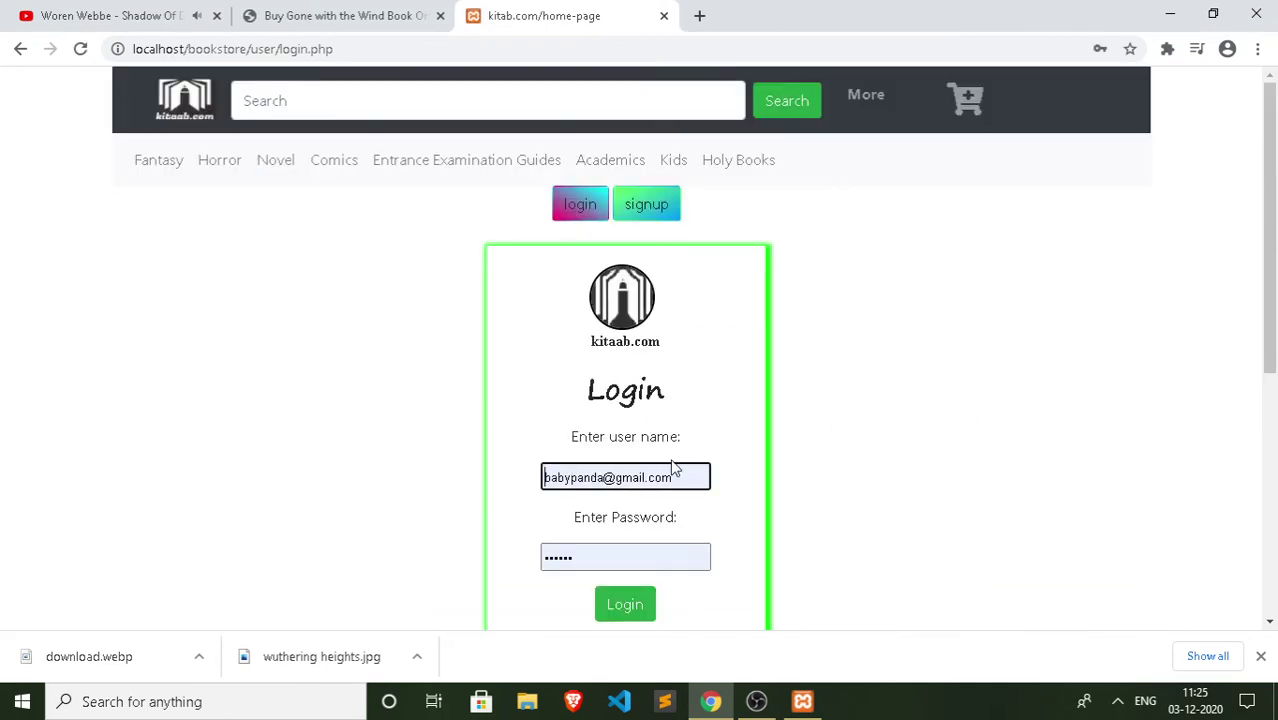
left_click(597, 559)
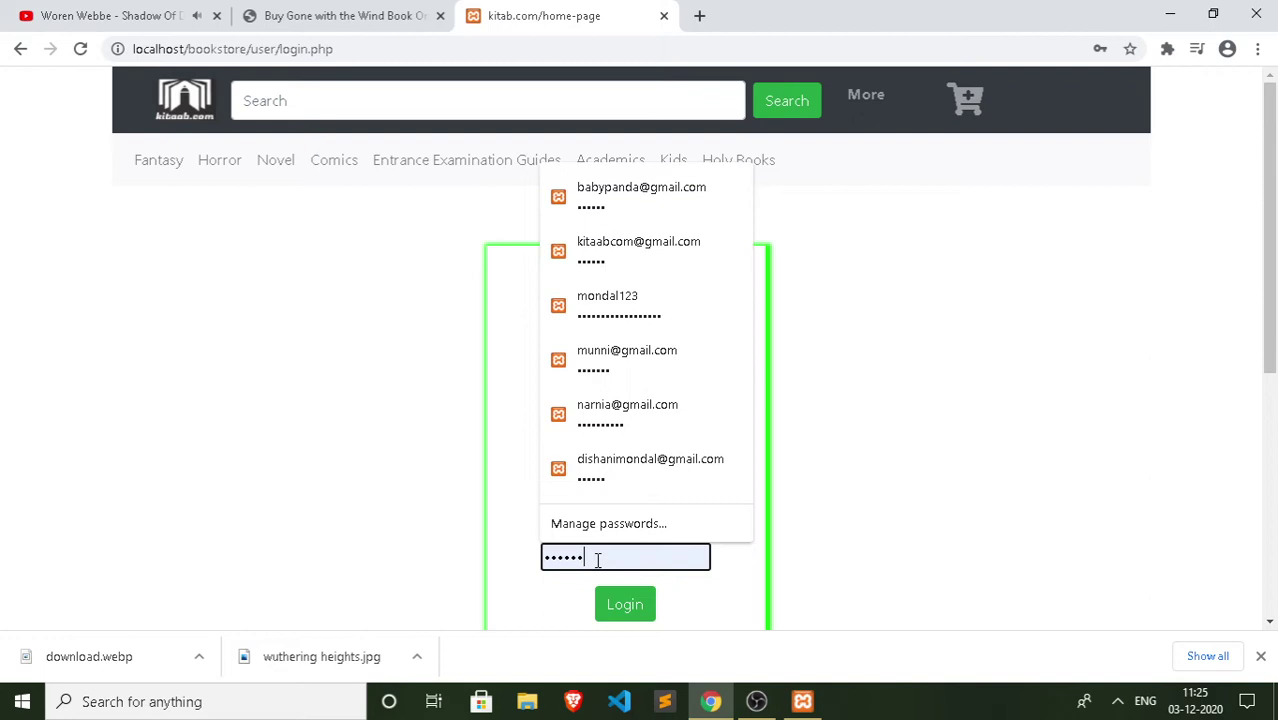
left_click(980, 433)
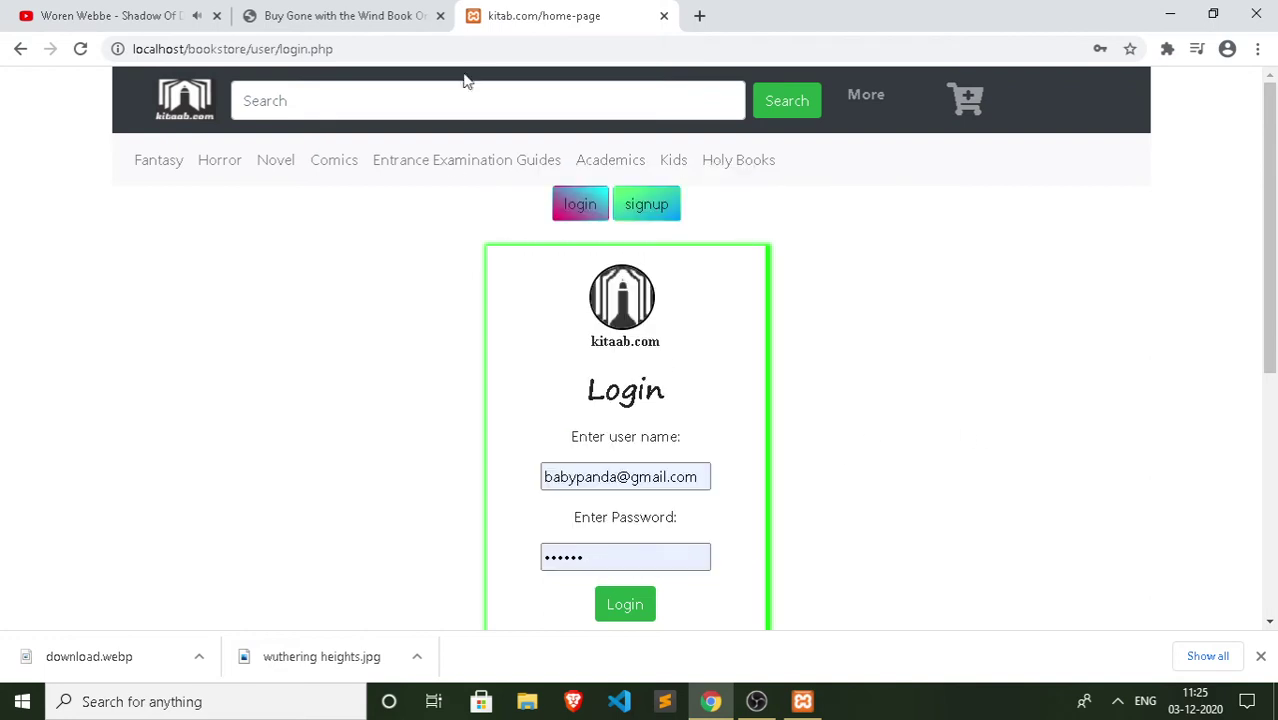
left_click(625, 606)
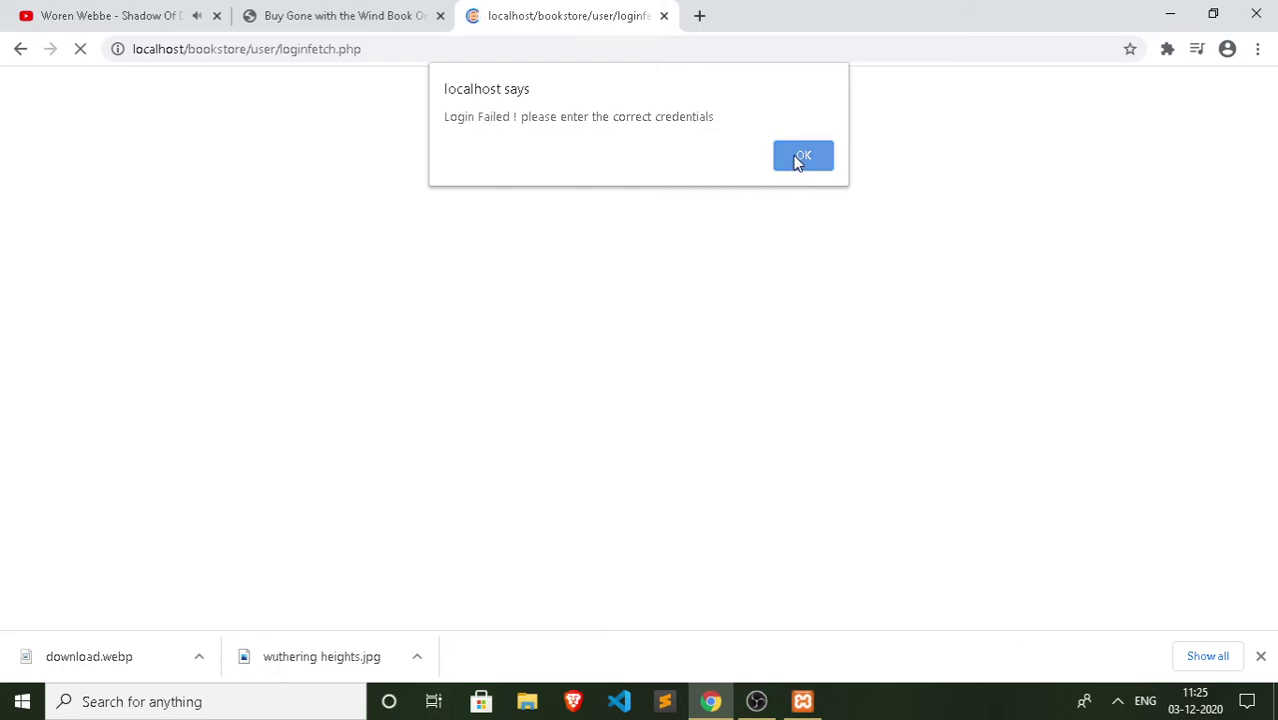
left_click(801, 157)
Step: Retype the password and retry the login, which fails again with a credentials error
left_click(619, 555)
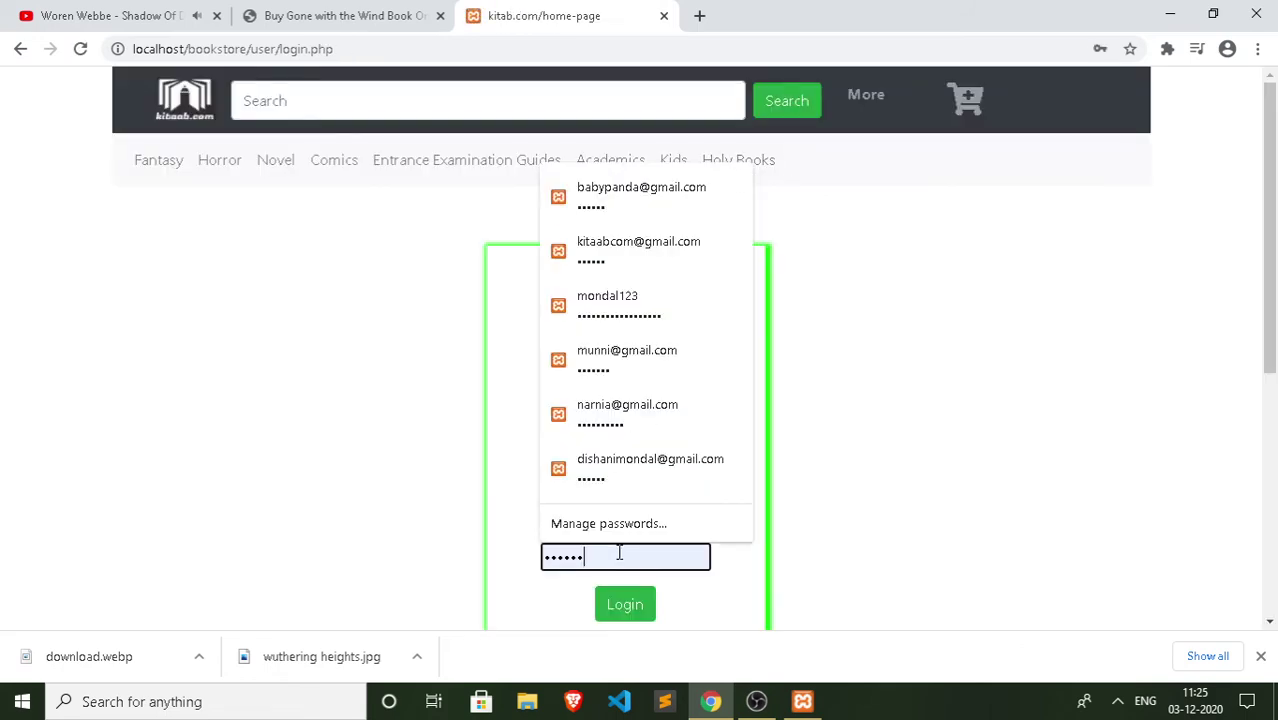
key("BackSpace")
key("BackSpace")
key("BackSpace")
key("BackSpace")
key("BackSpace")
key("BackSpace")
type("••••")
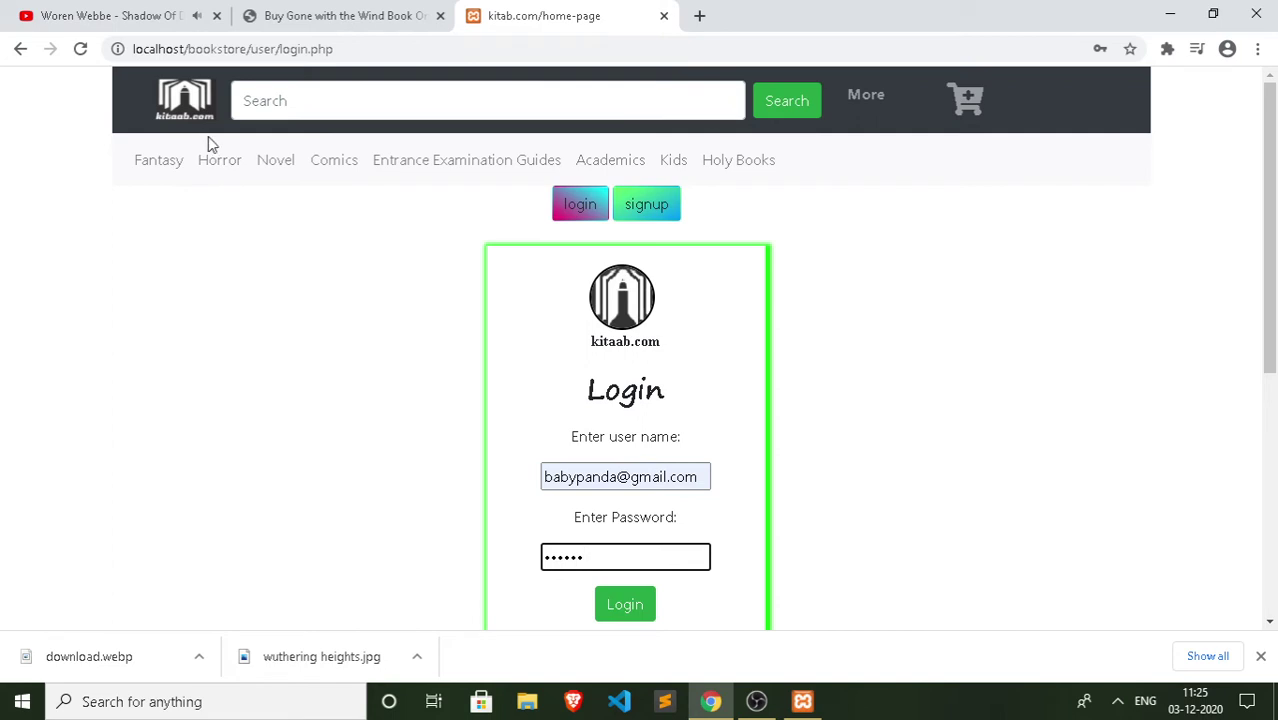
left_click(626, 605)
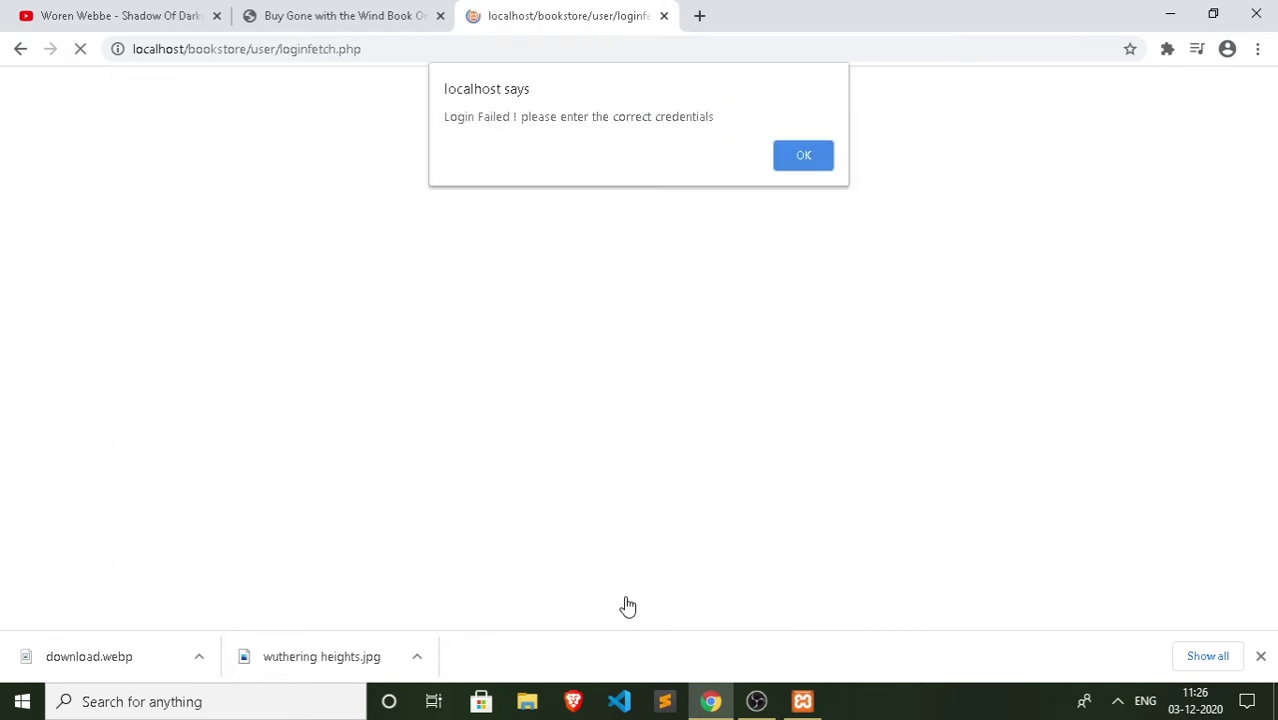
left_click(798, 160)
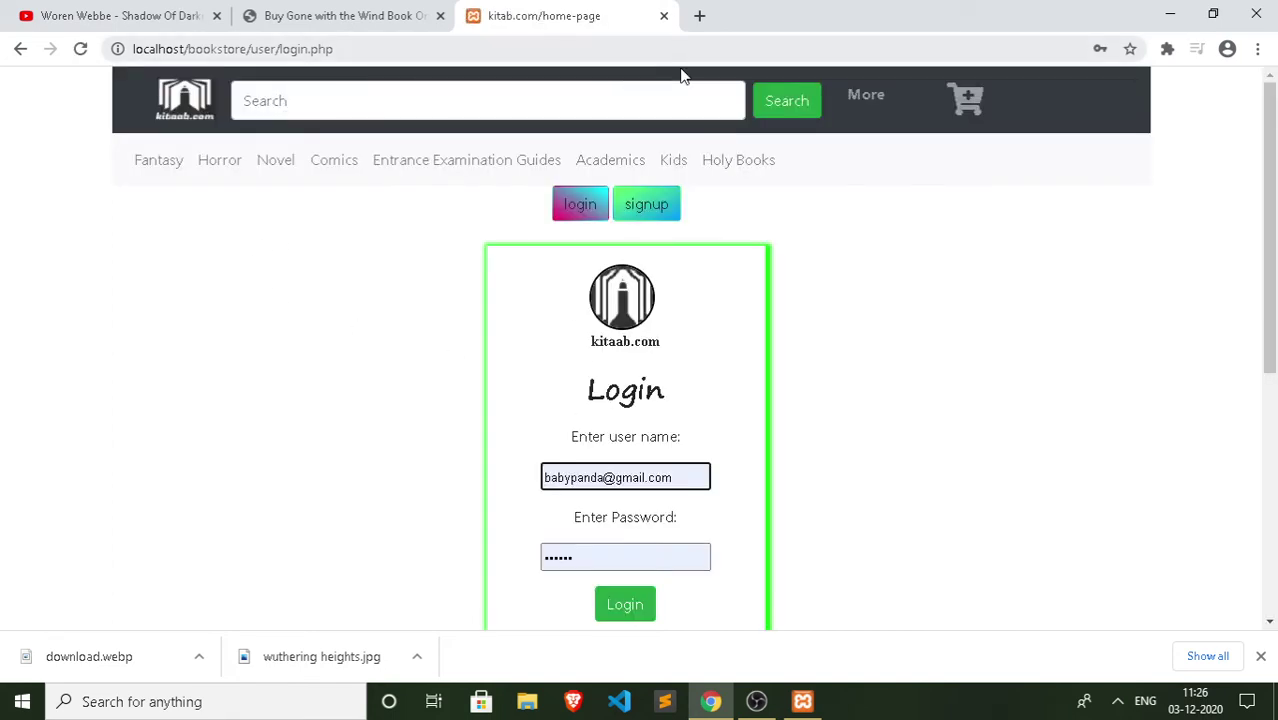
Step: Load localhost/phpmyadmin in a new tab, checking the other tabs while it loads
left_click(699, 15)
type("localhost")
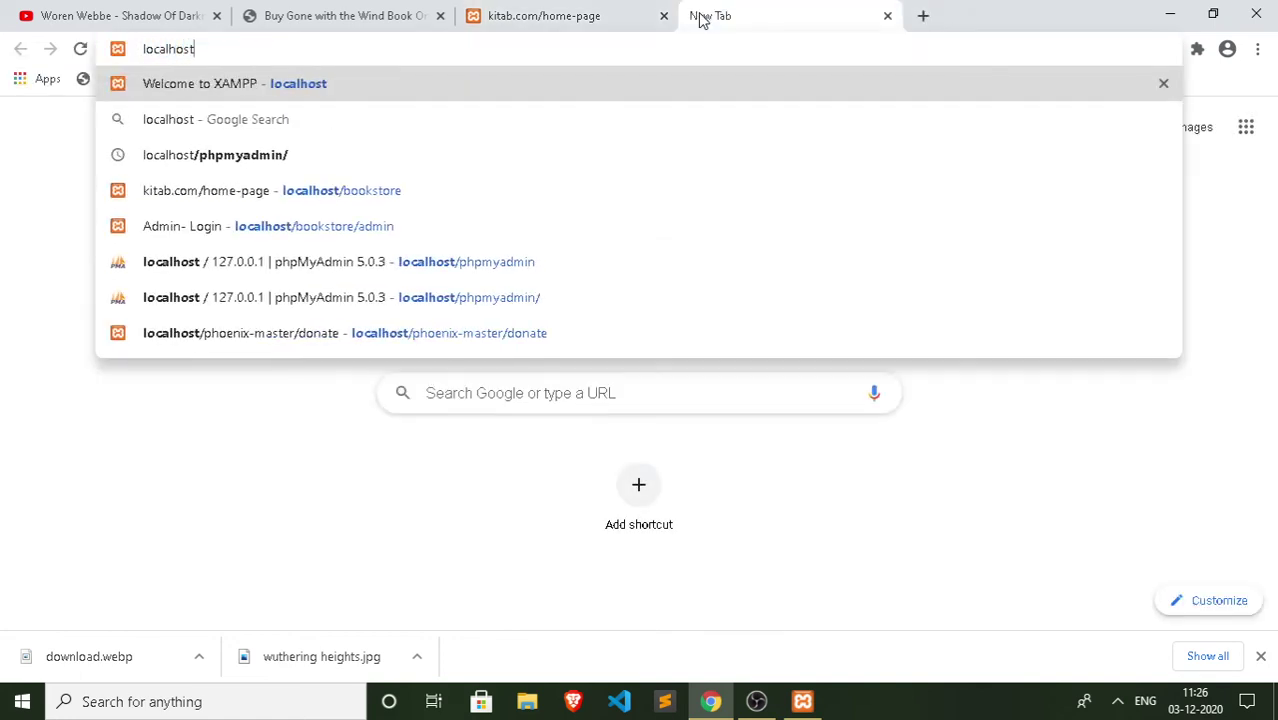
type("/phpmy")
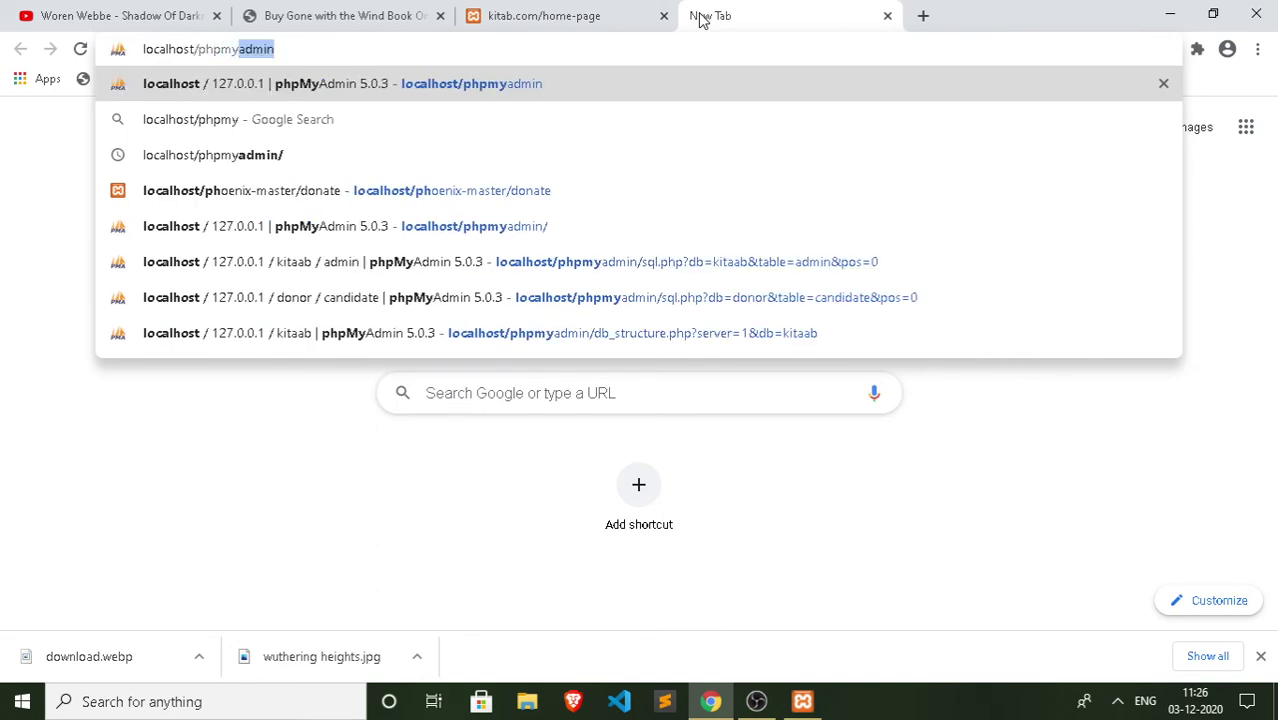
key("Return")
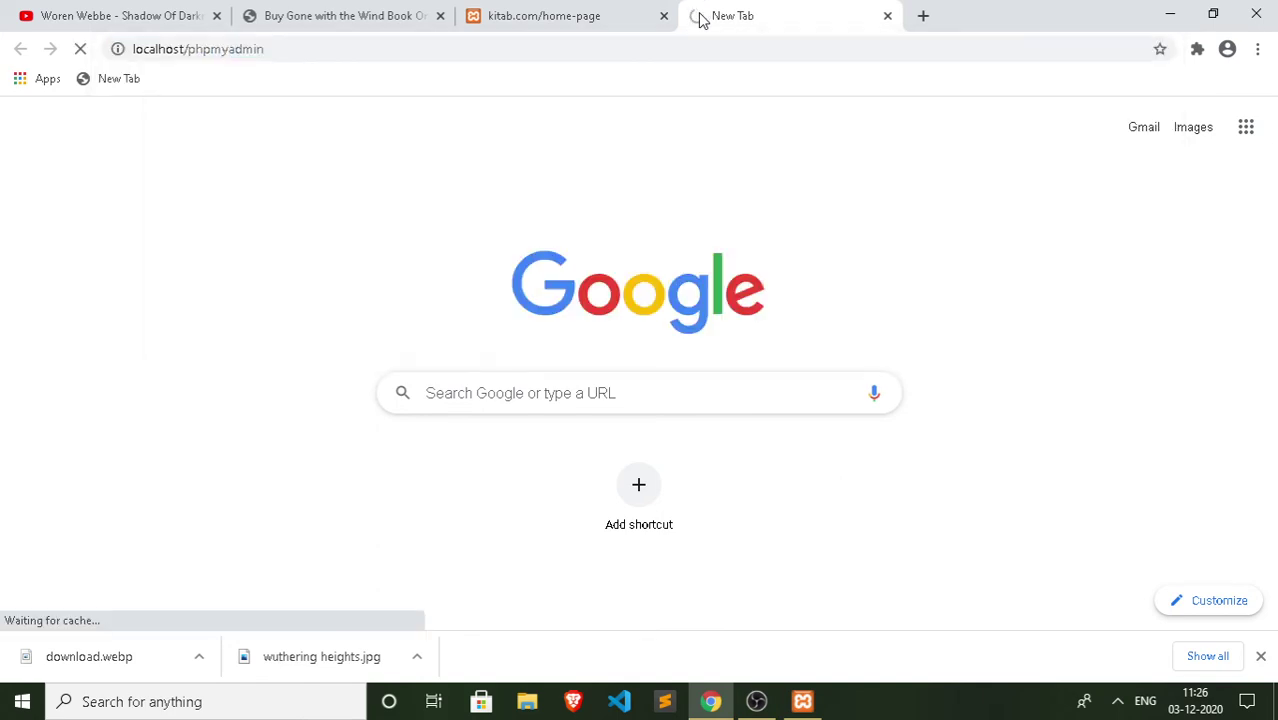
left_click(497, 15)
left_click(752, 10)
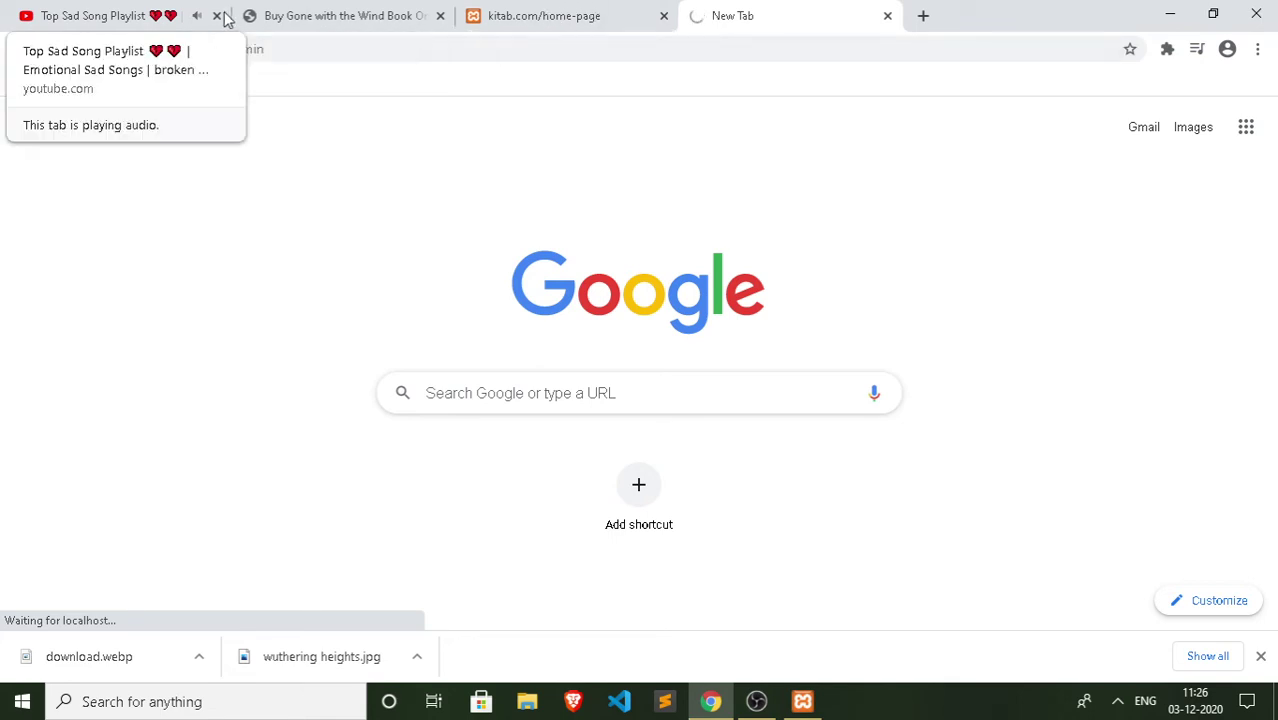
left_click(436, 27)
left_click(580, 10)
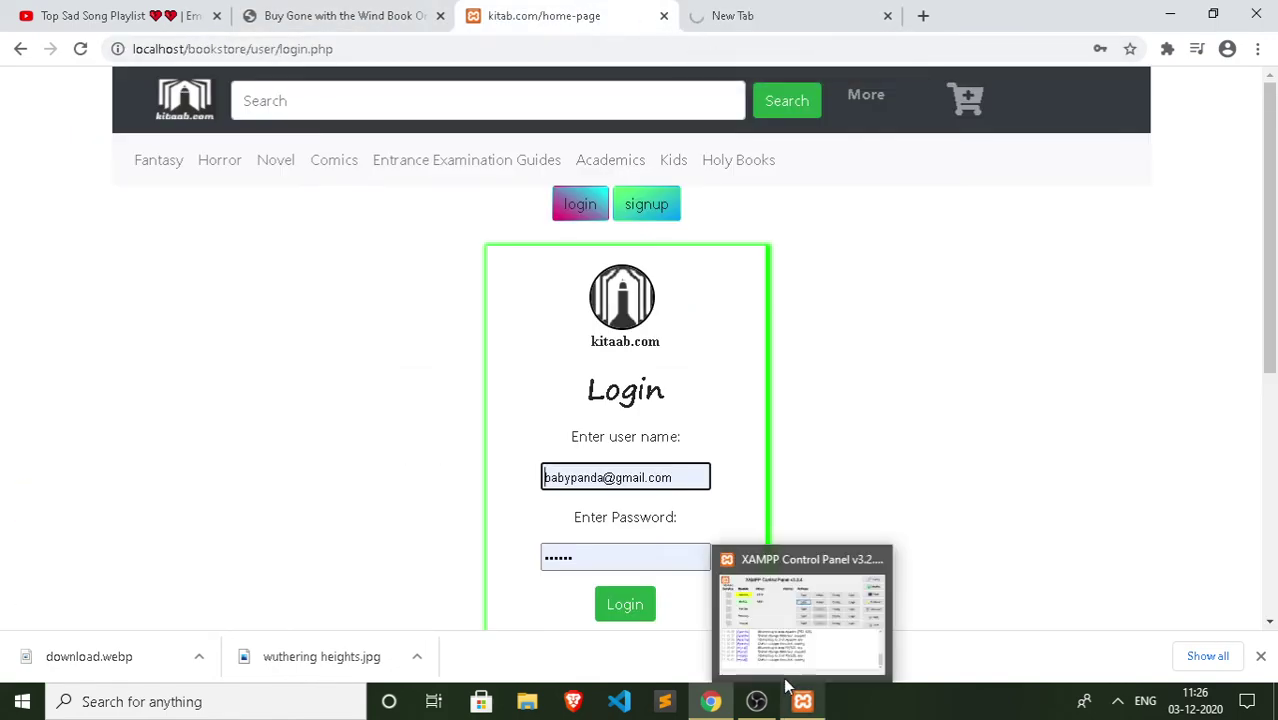
left_click(748, 8)
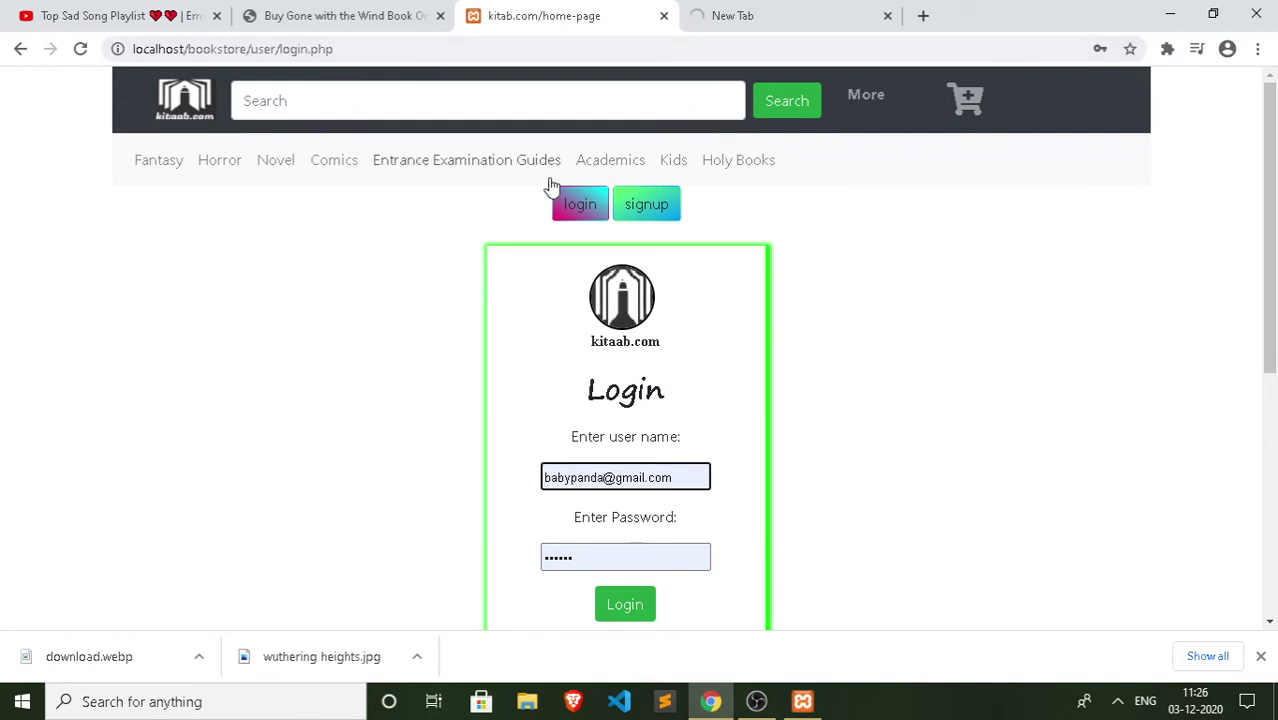
left_click(150, 12)
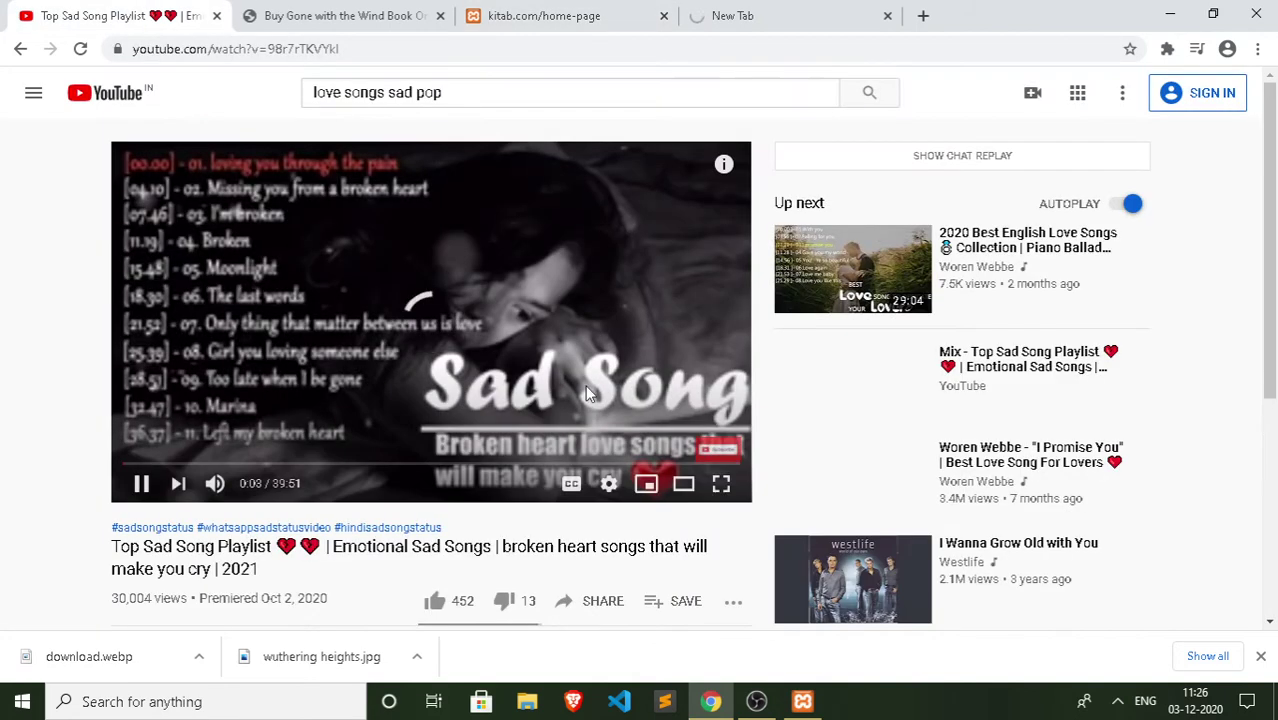
left_click(748, 10)
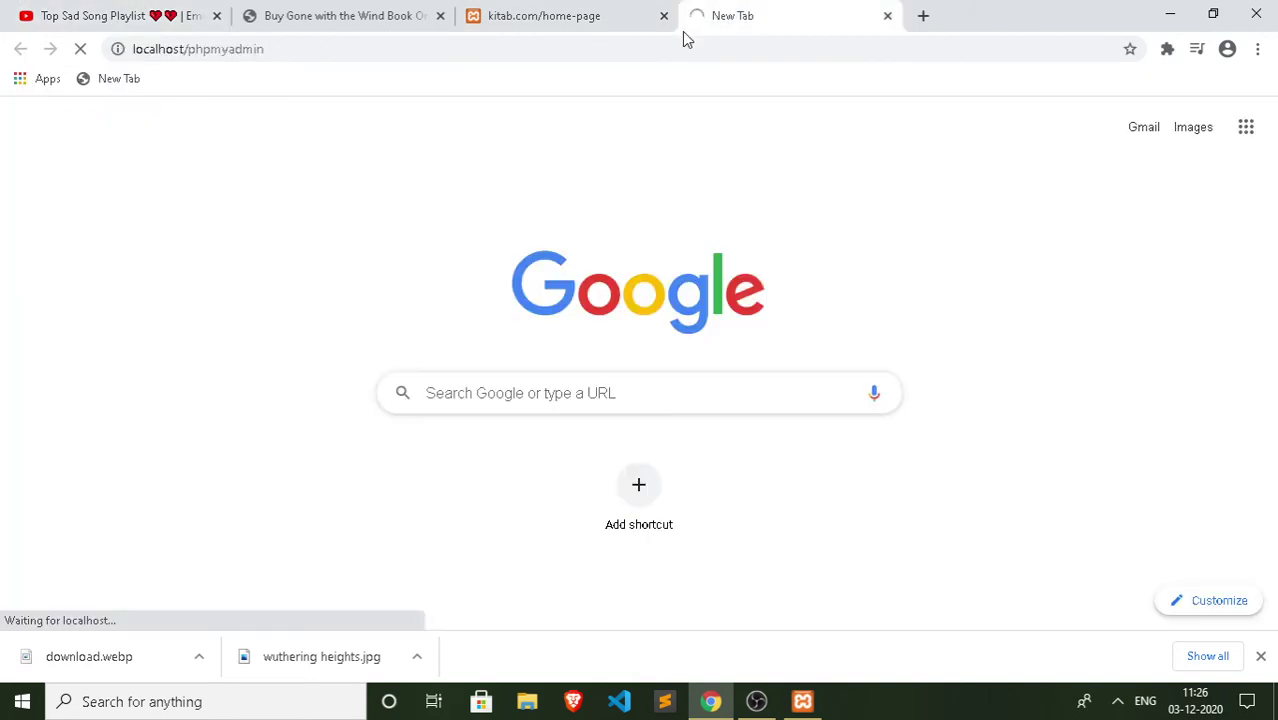
left_click(512, 18)
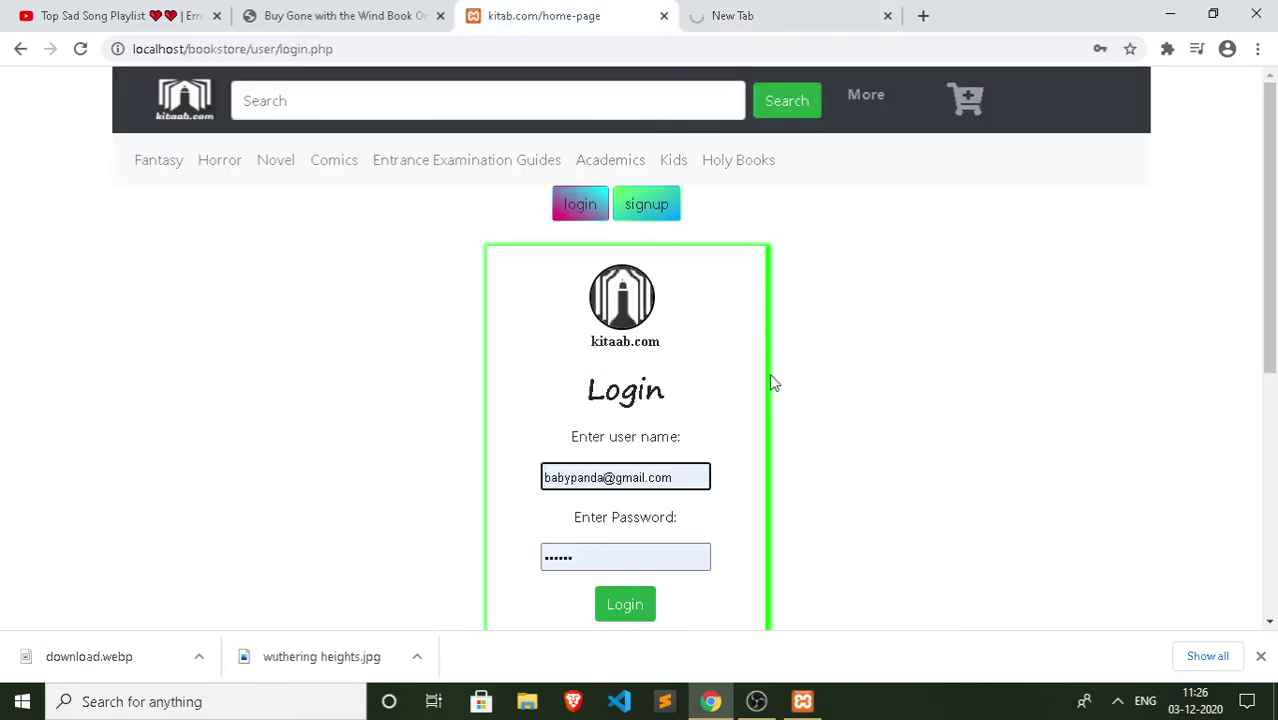
Step: Autofill the new user's saved login on the bookstore page, then go to phpMyAdmin
left_click(622, 562)
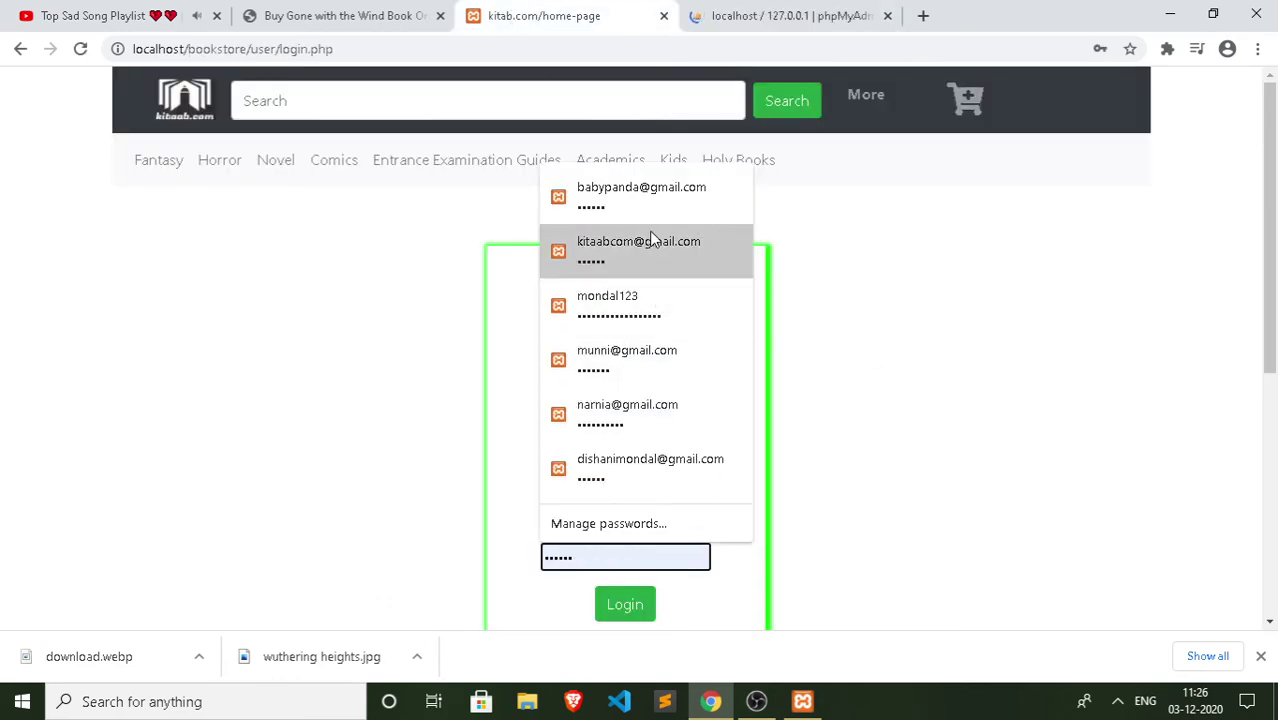
left_click(724, 218)
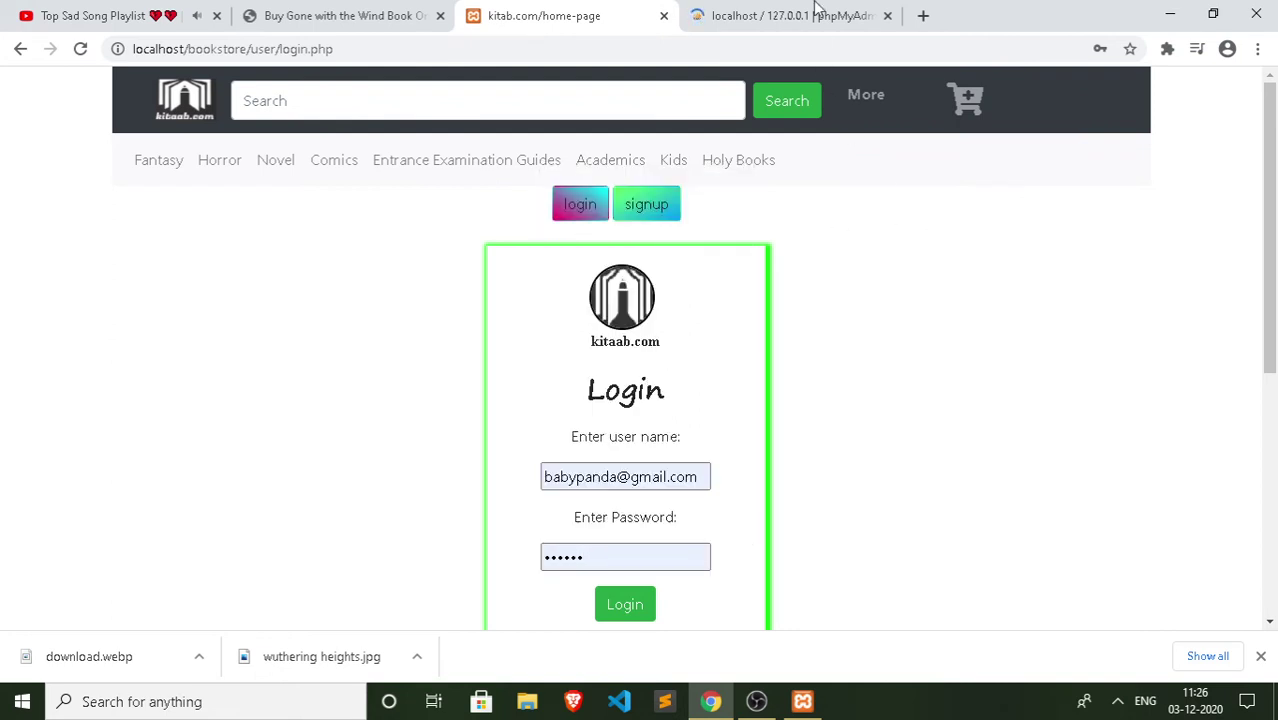
left_click(815, 12)
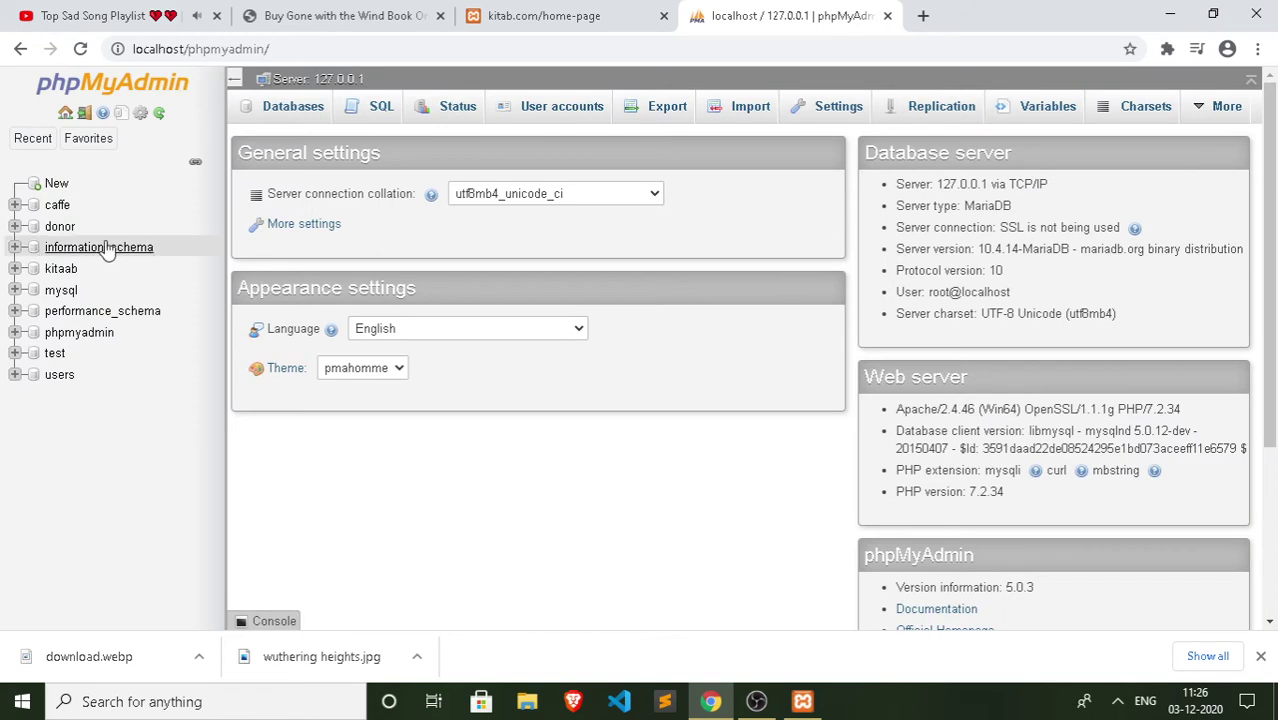
Step: Open the kitaab signup table in phpMyAdmin and copy the second user's e-mail value
left_click(60, 270)
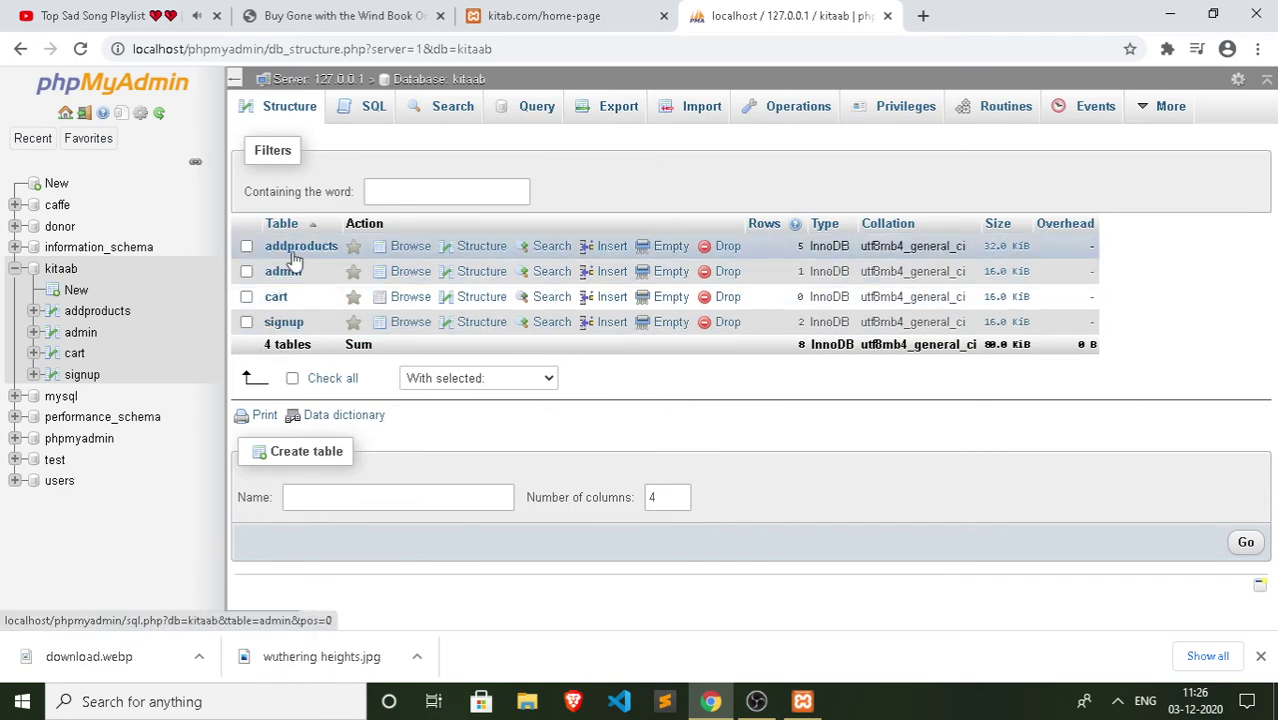
left_click(284, 324)
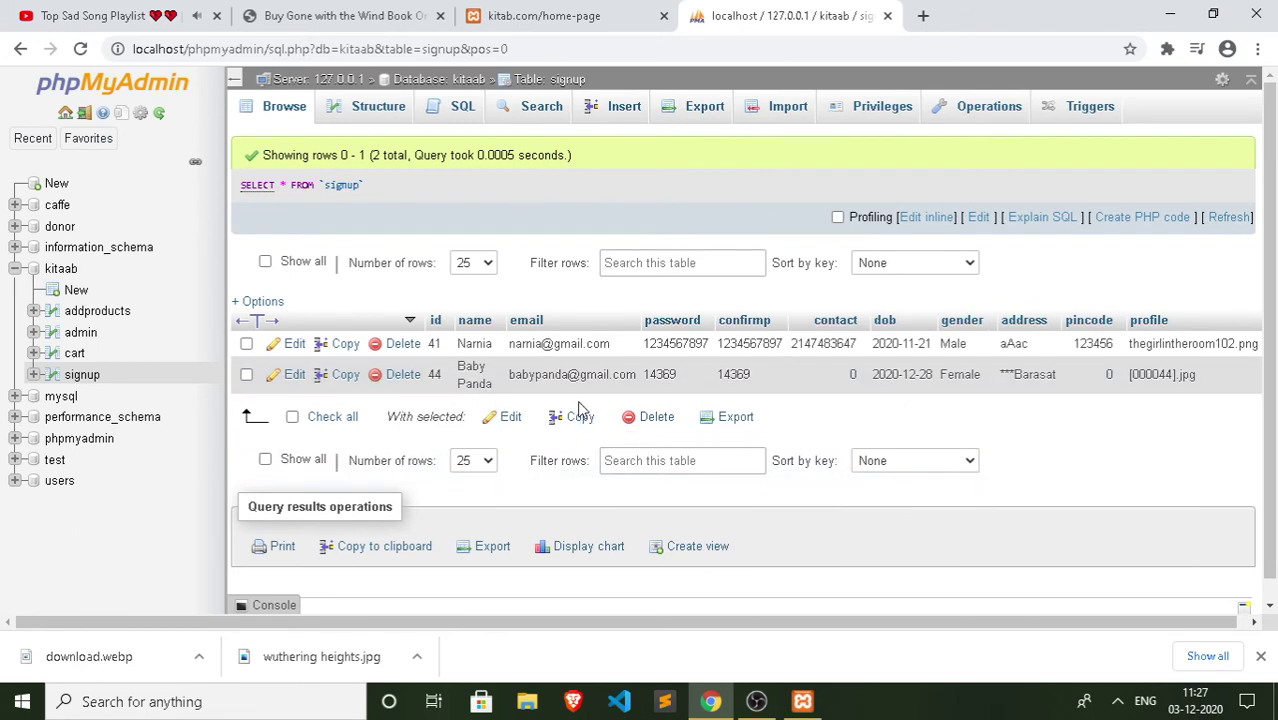
double_click(563, 376)
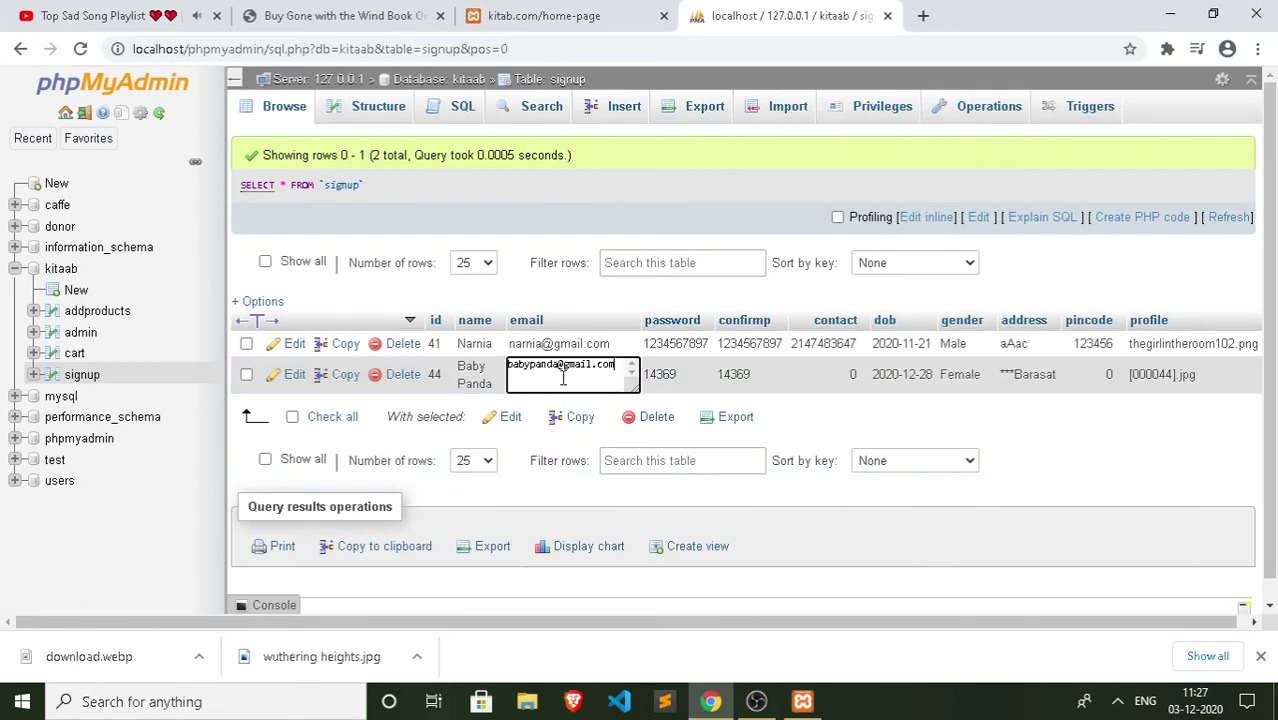
left_click_drag(617, 368, 512, 370)
key("Escape")
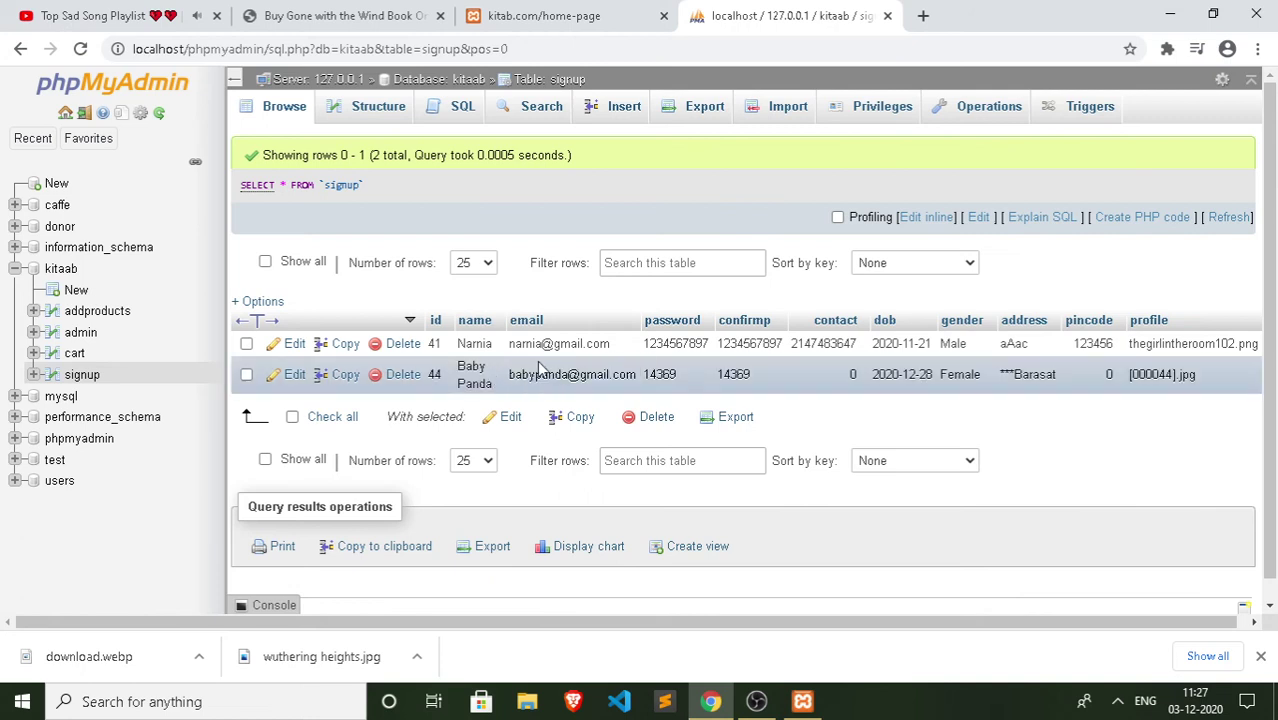
double_click(566, 377)
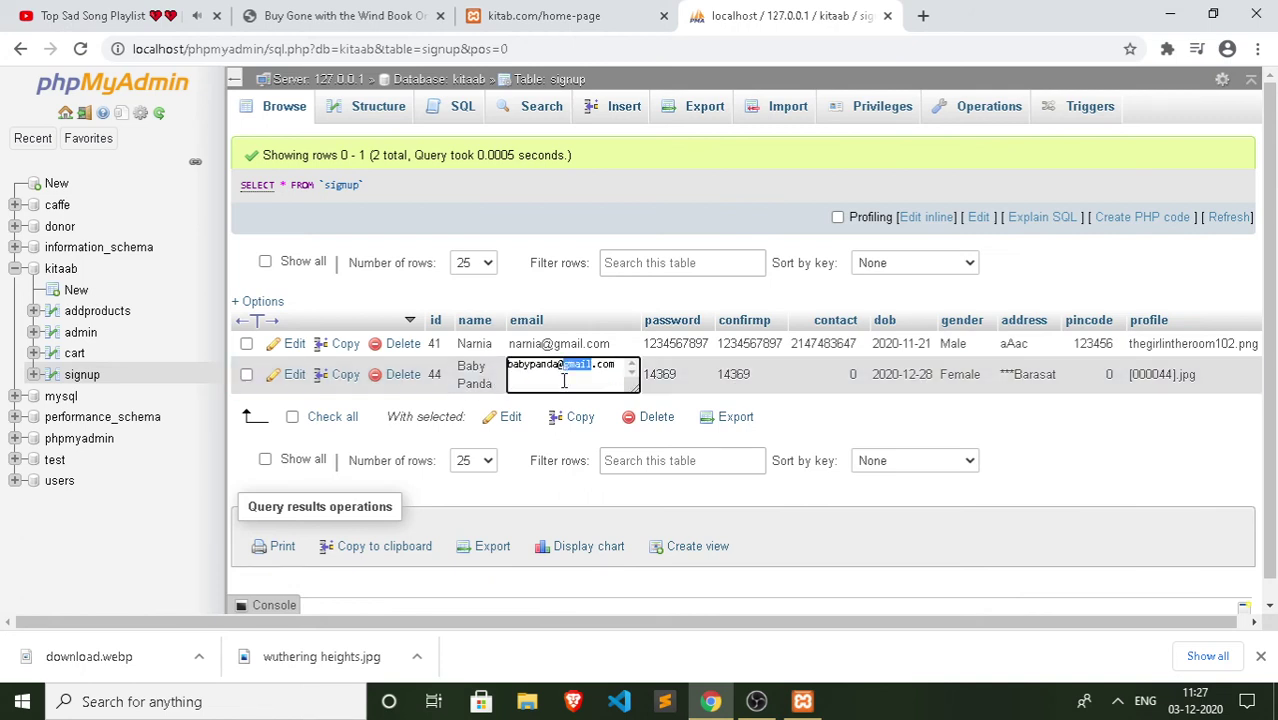
key("ctrl+a")
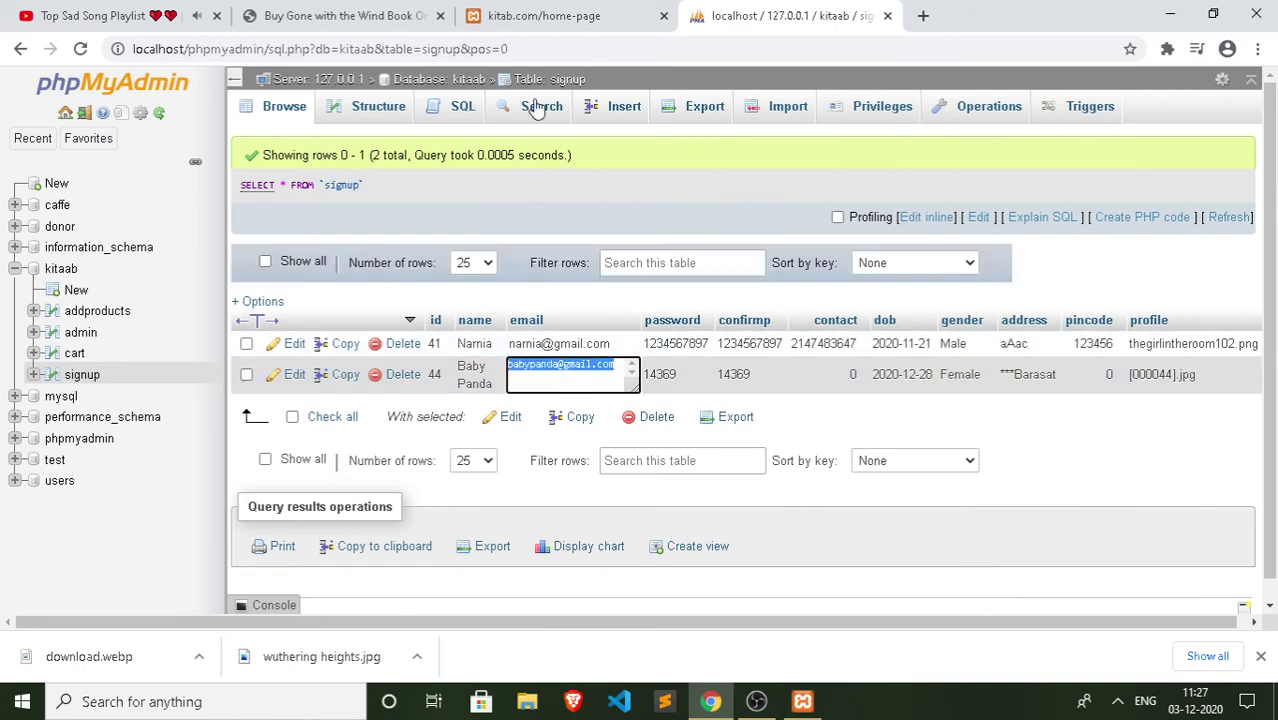
Step: On the storefront login page, replace the user name with the copied e-mail and clear the password
left_click(513, 22)
left_click(694, 474)
left_click_drag(694, 474, 530, 476)
key("ctrl+c")
key("BackSpace")
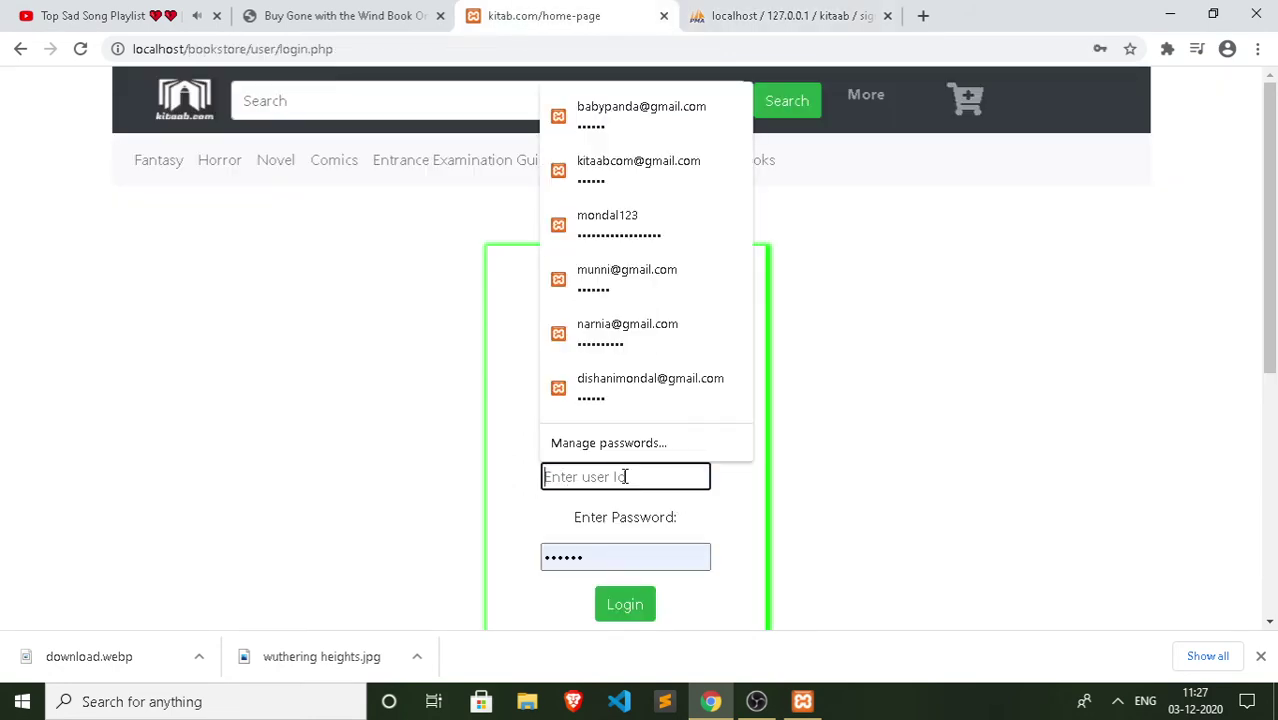
key("ctrl+v")
left_click(602, 555)
left_click_drag(602, 555, 508, 565)
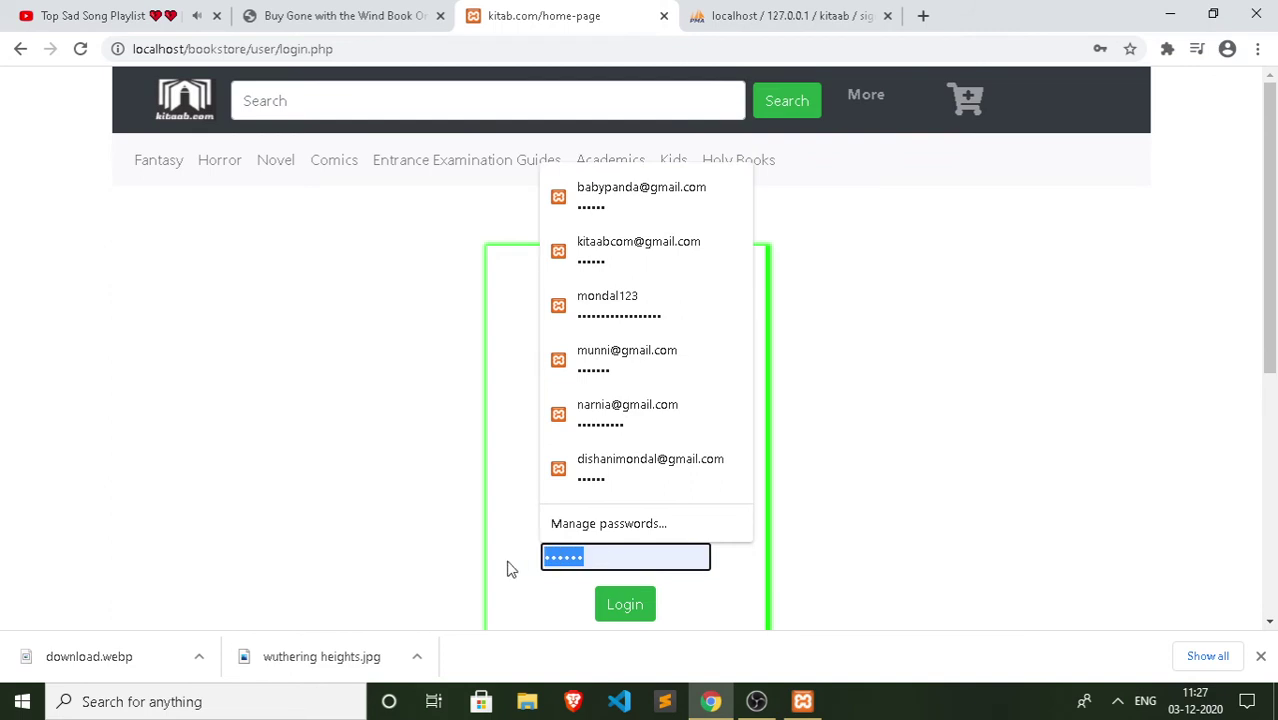
key("BackSpace")
Step: Back in the signup table, open the user's password value for copying, then return to login
left_click(722, 15)
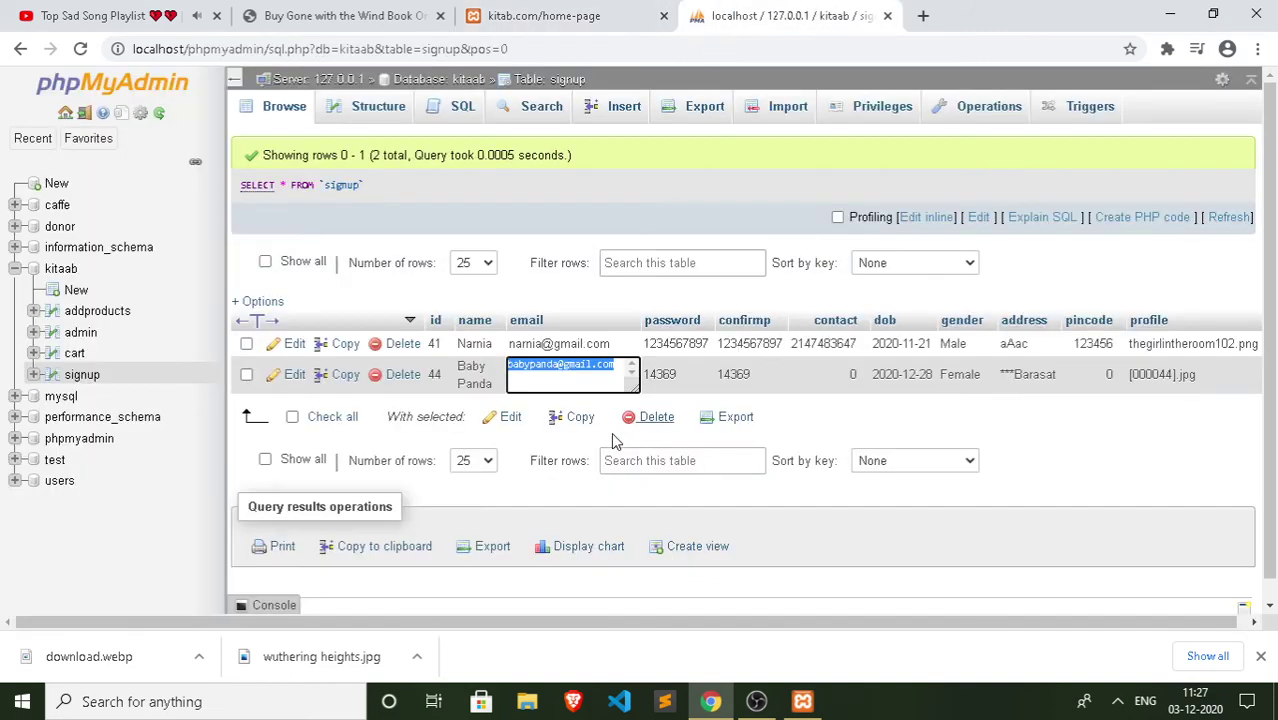
left_click(665, 380)
double_click(663, 379)
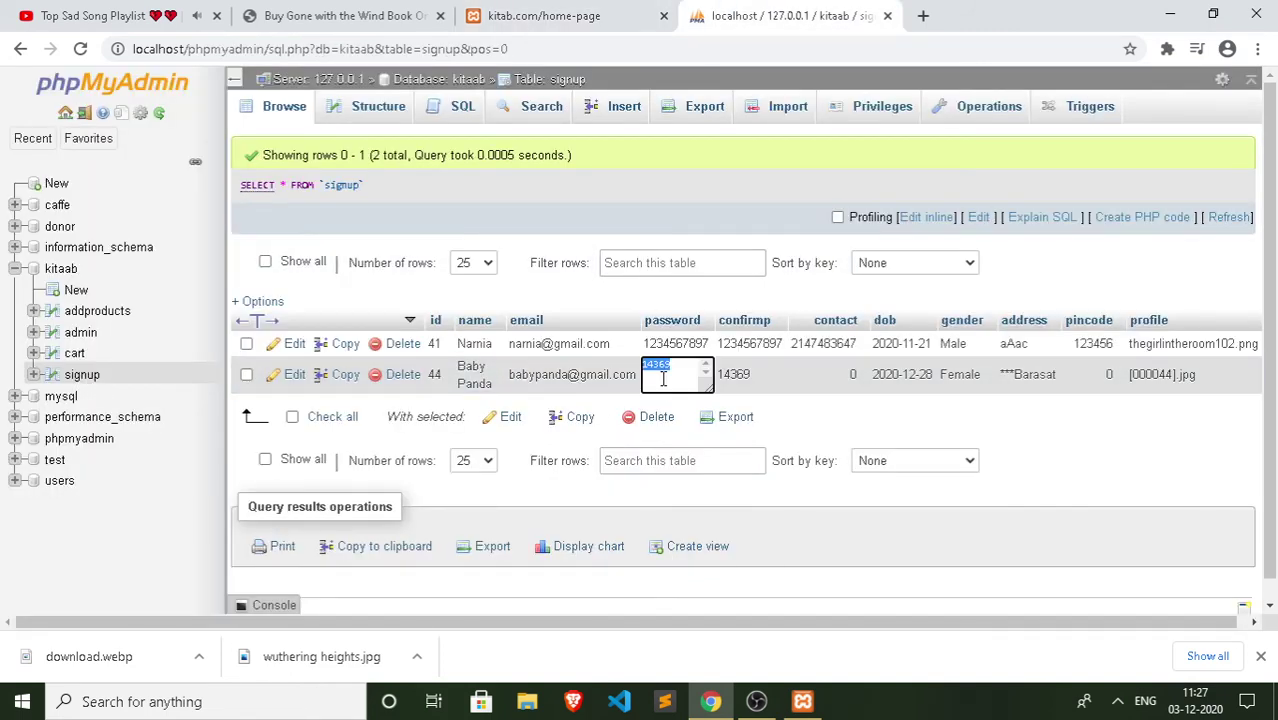
left_click(544, 15)
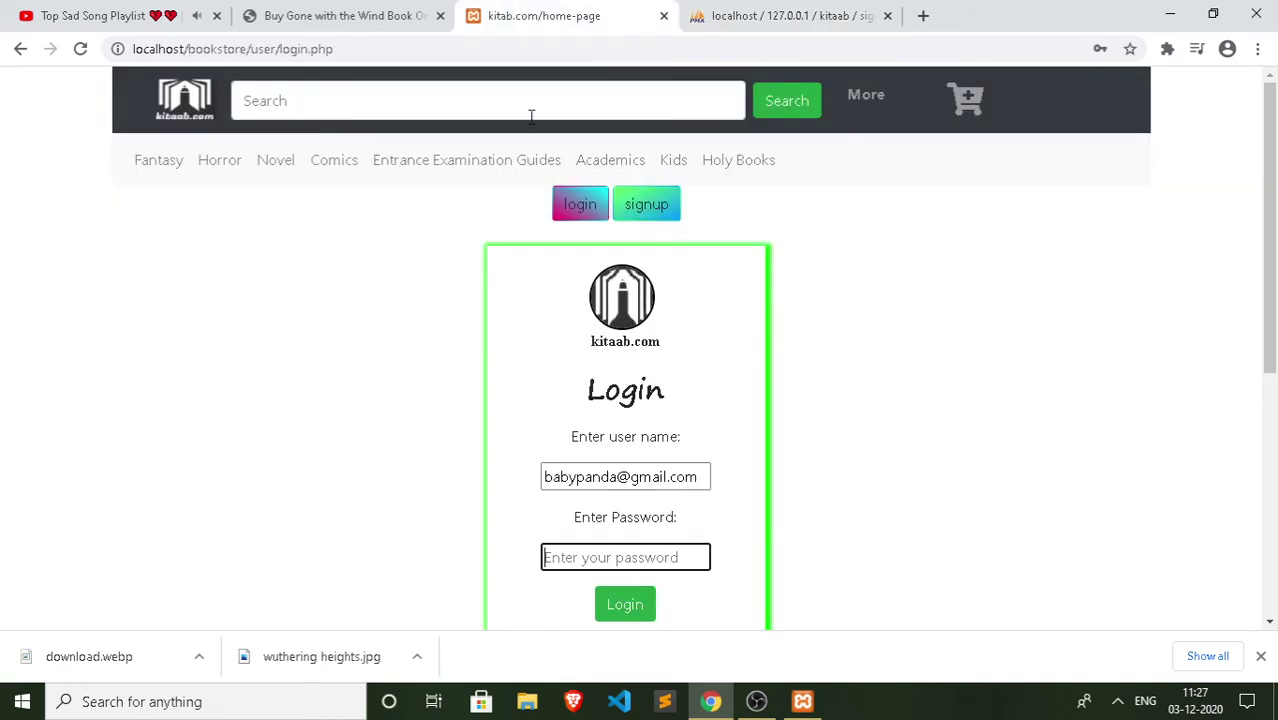
Step: Paste the copied password and log in, dismissing the browser's password-update prompt
left_click(615, 557)
right_click(566, 548)
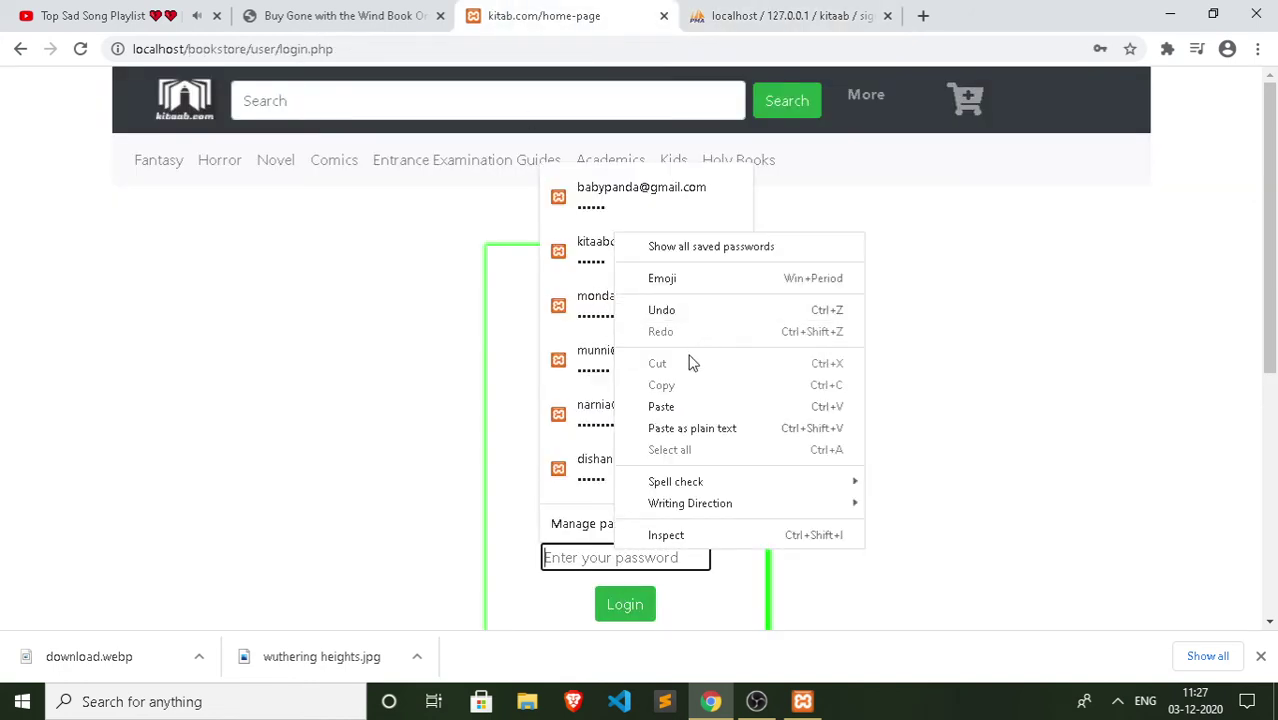
left_click(682, 408)
left_click(622, 604)
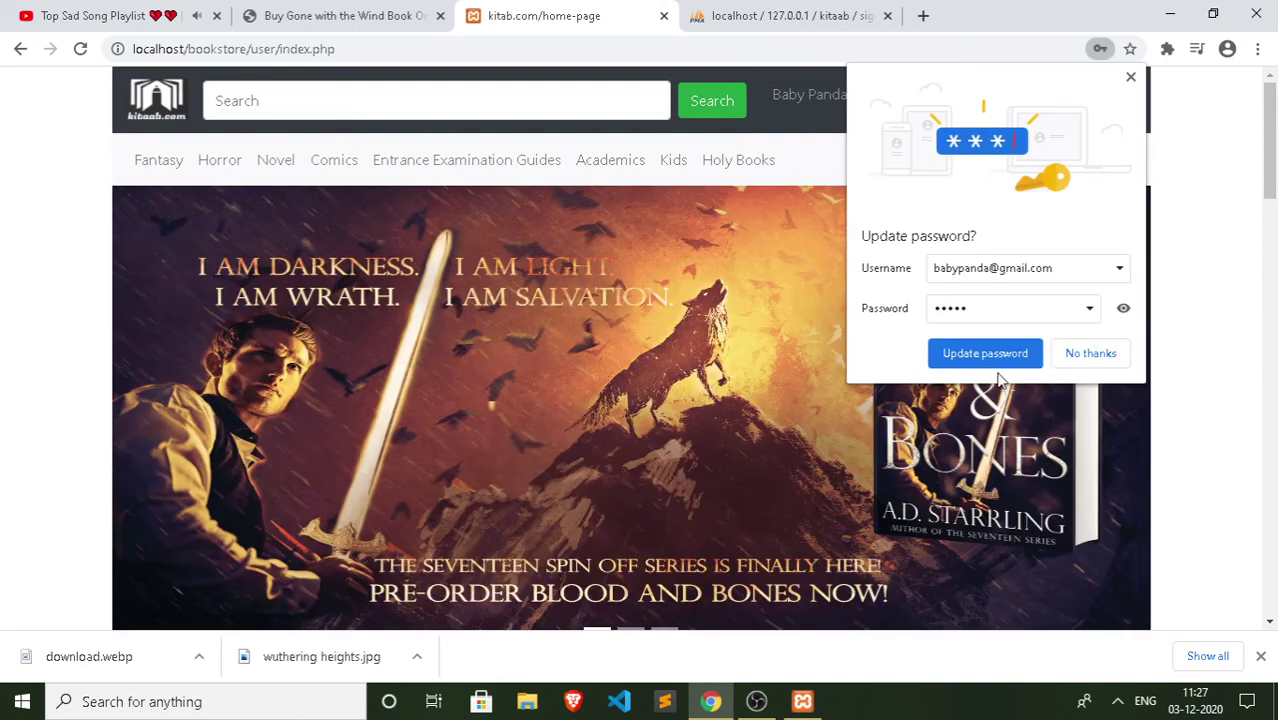
left_click(996, 362)
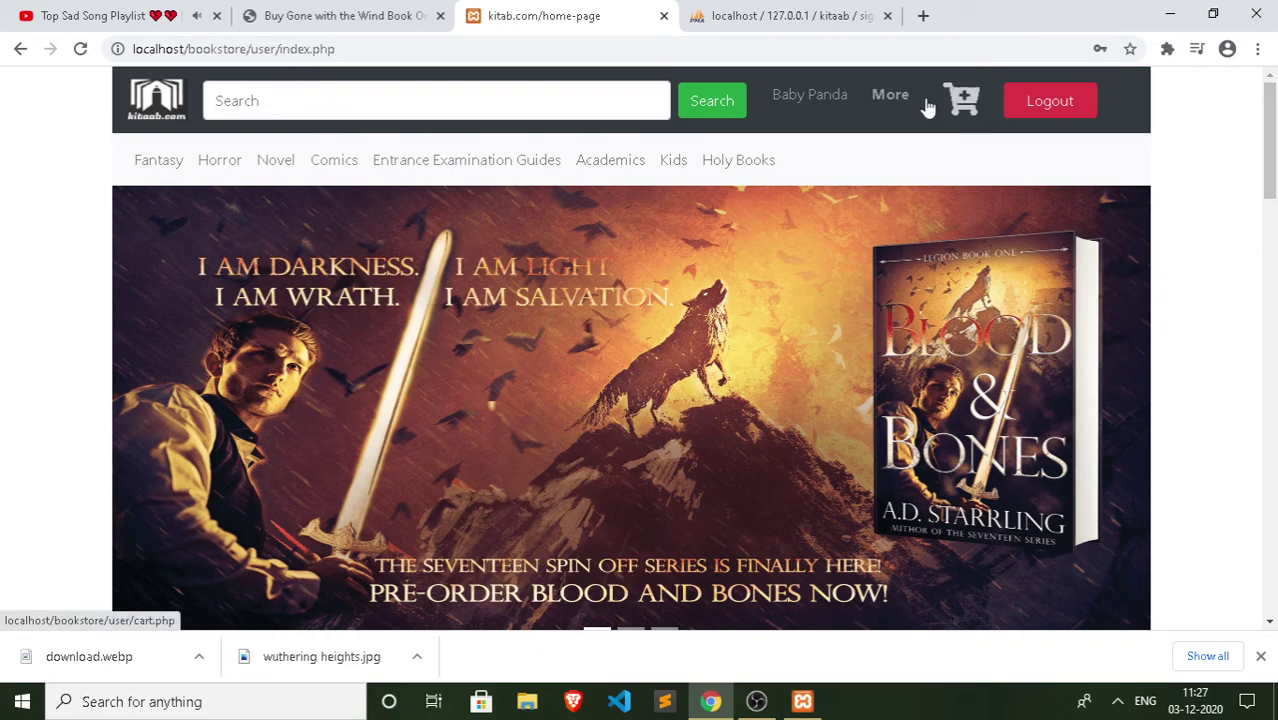
Step: Browse the home page banner slides: Lord of Shadows, Blood and Bones, then Crimson Curse
scroll(778, 231, "down", 5)
scroll(785, 234, "down", 10)
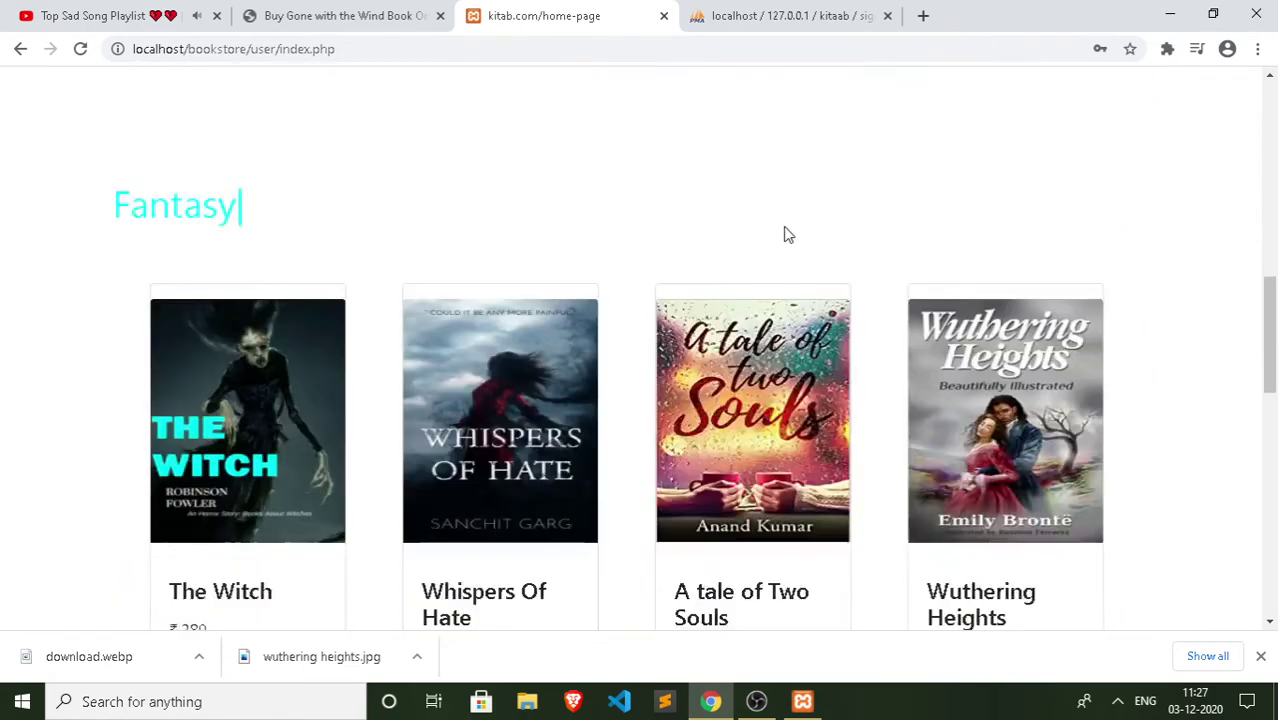
scroll(788, 243, "up", 3)
scroll(800, 248, "up", 2)
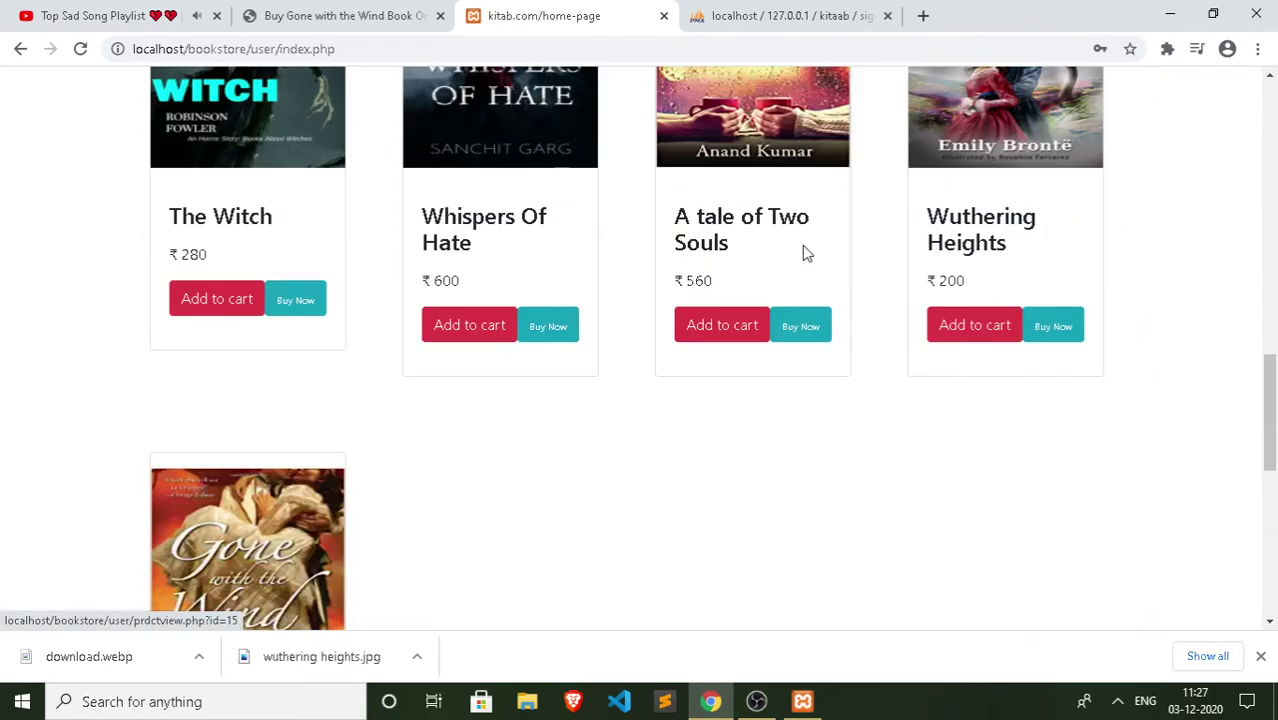
scroll(520, 507, "down", 3)
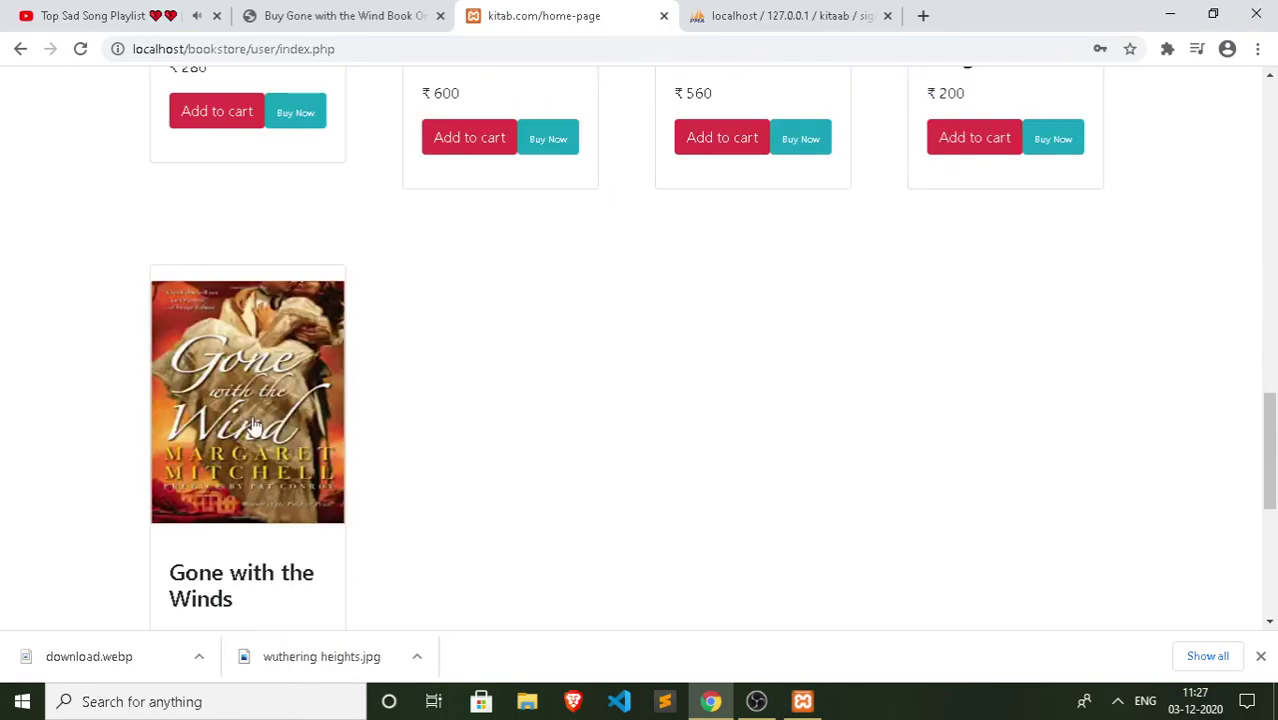
scroll(613, 374, "up", 6)
scroll(616, 373, "up", 8)
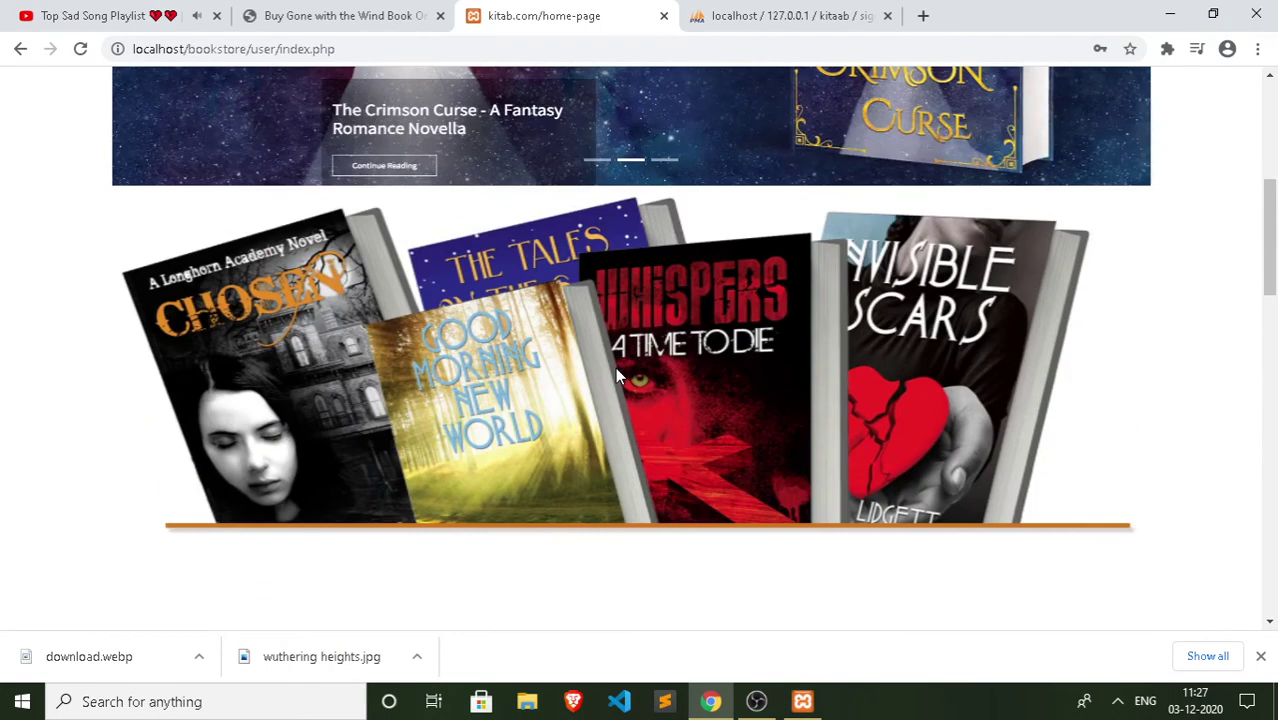
scroll(624, 376, "down", 1)
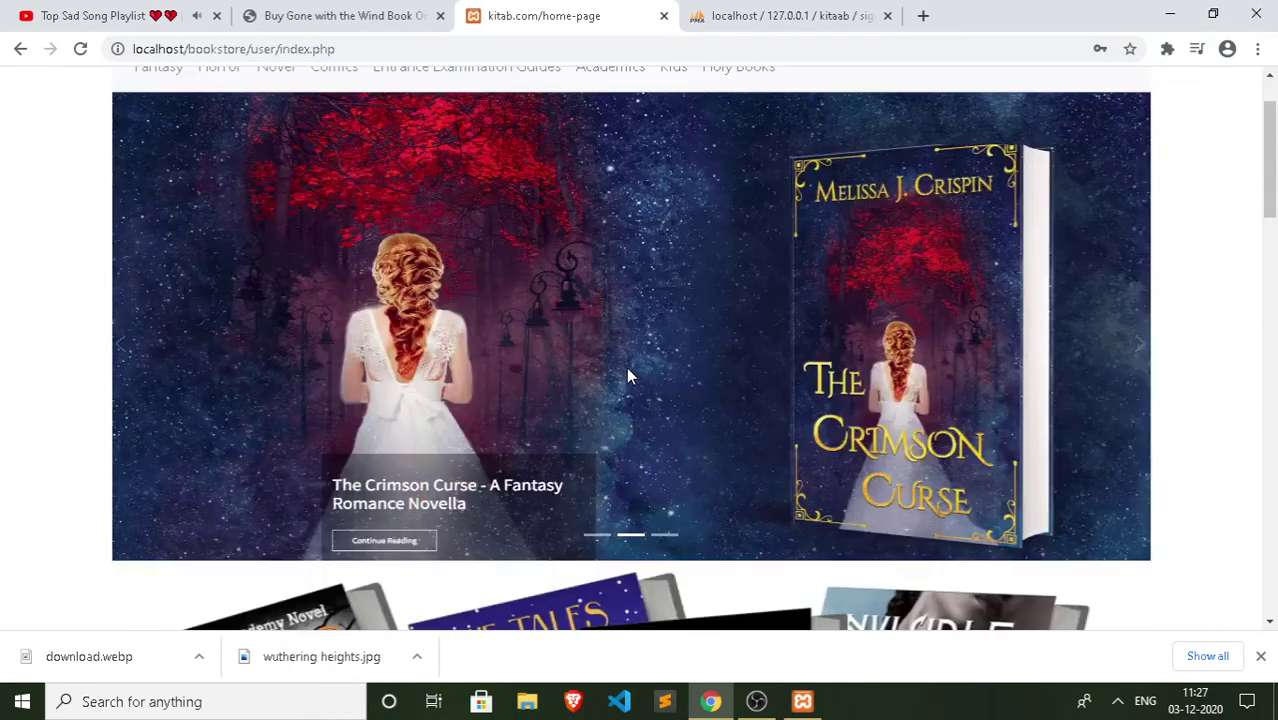
left_click(665, 537)
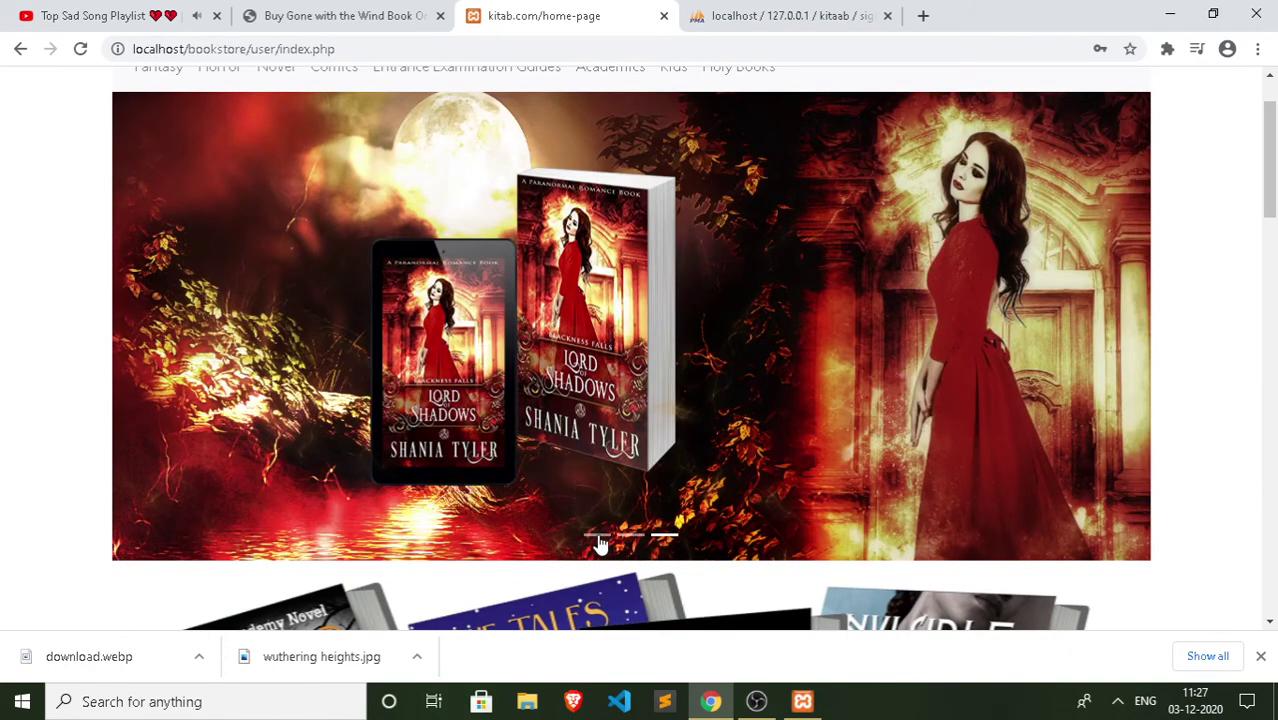
left_click(597, 537)
left_click(630, 537)
Step: View the book search suggestions, then jump to the Fantasy and Horror sections
scroll(645, 480, "up", 1)
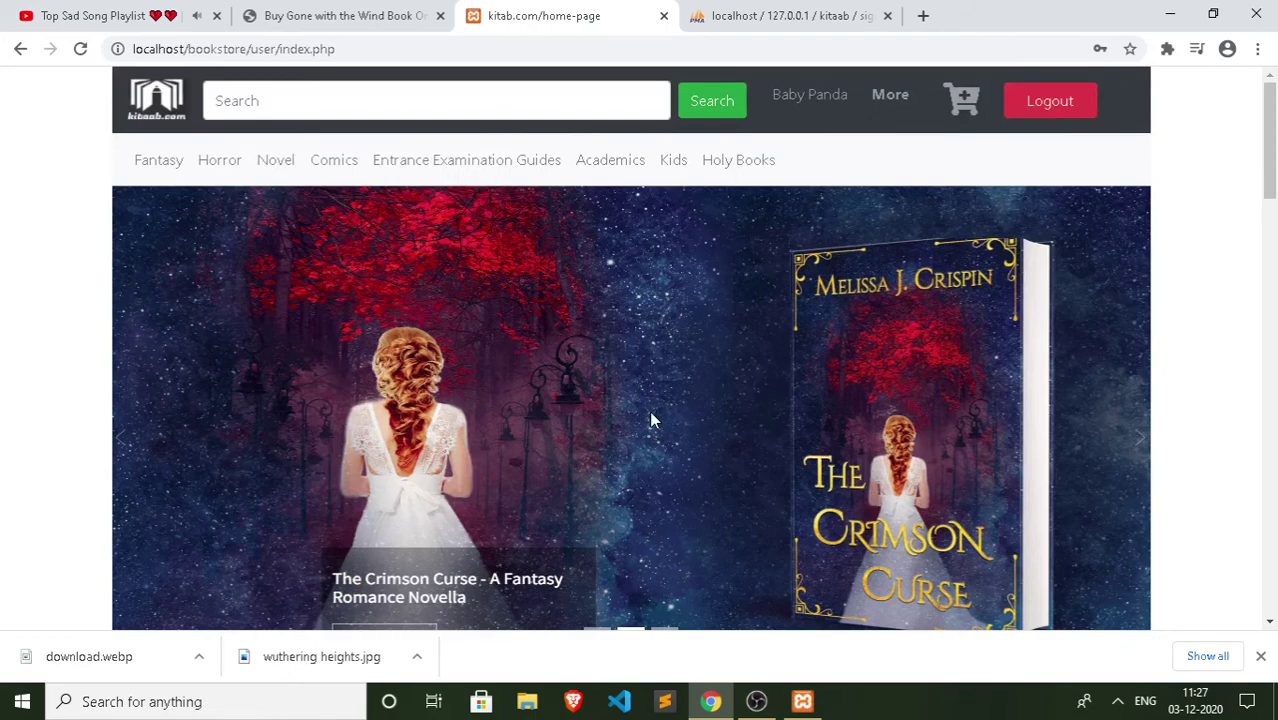
left_click(336, 104)
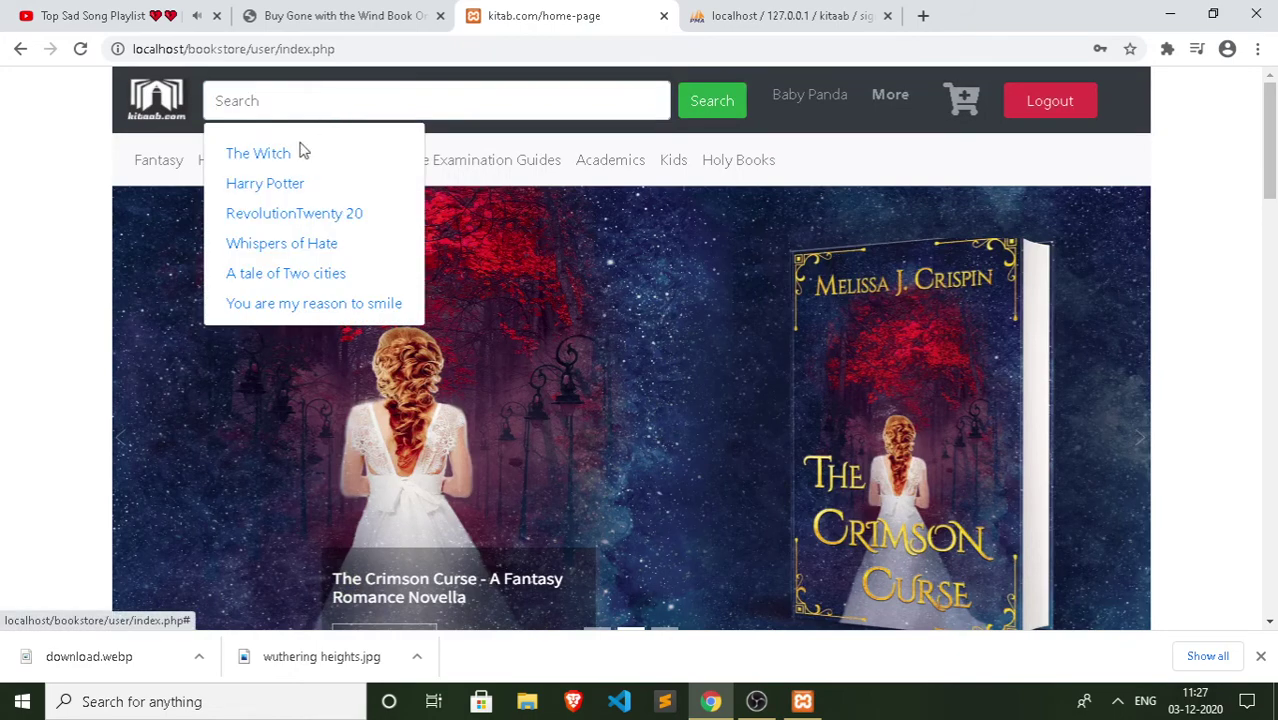
left_click(388, 166)
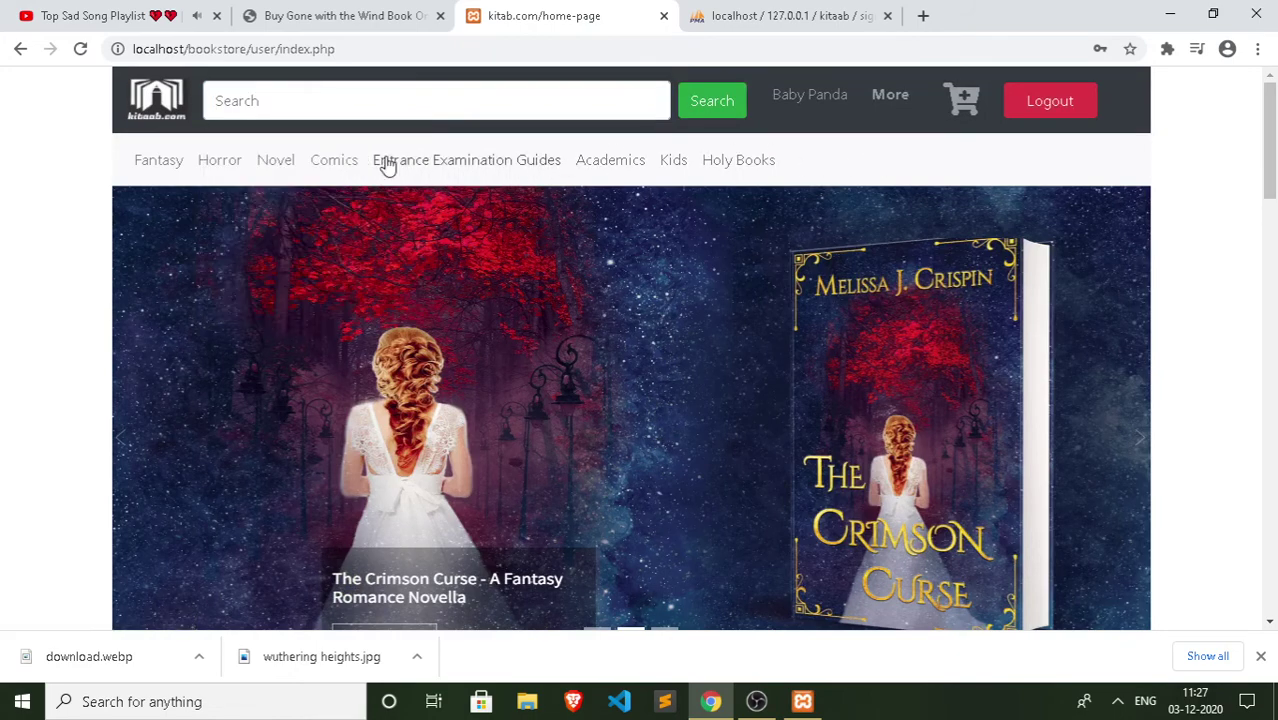
left_click(158, 162)
scroll(200, 176, "up", 10)
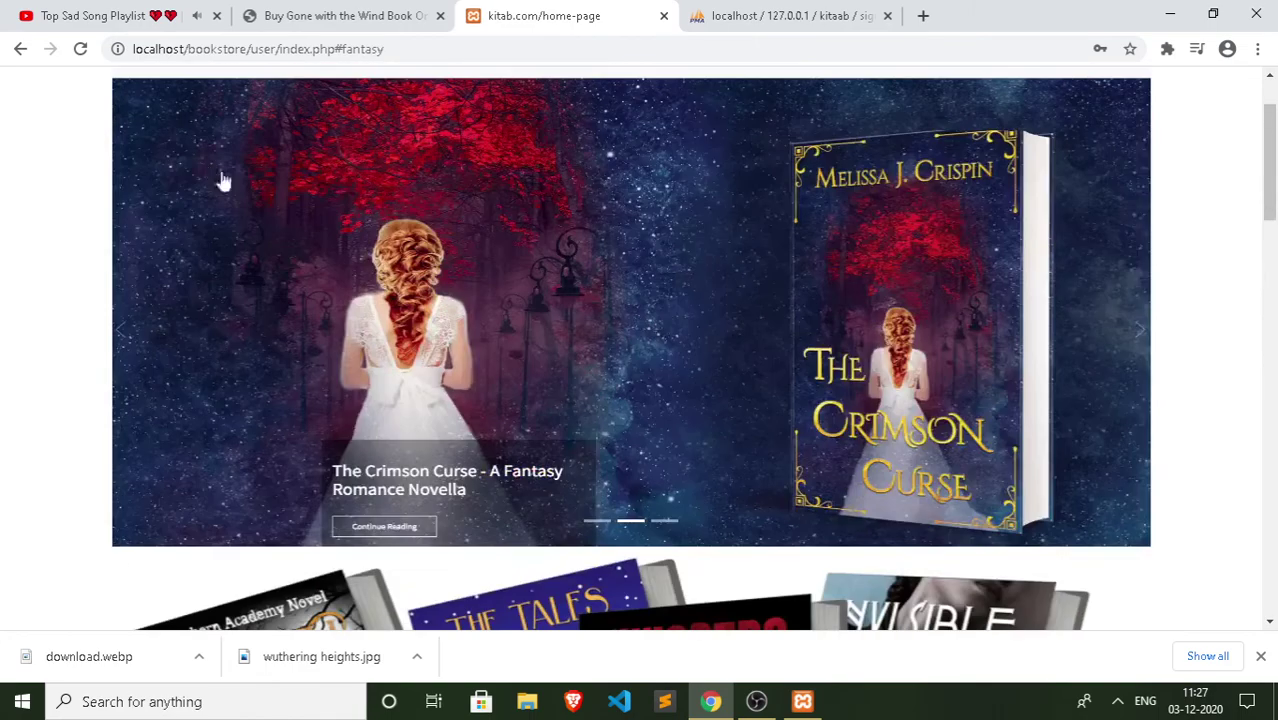
scroll(224, 180, "up", 1)
left_click(232, 164)
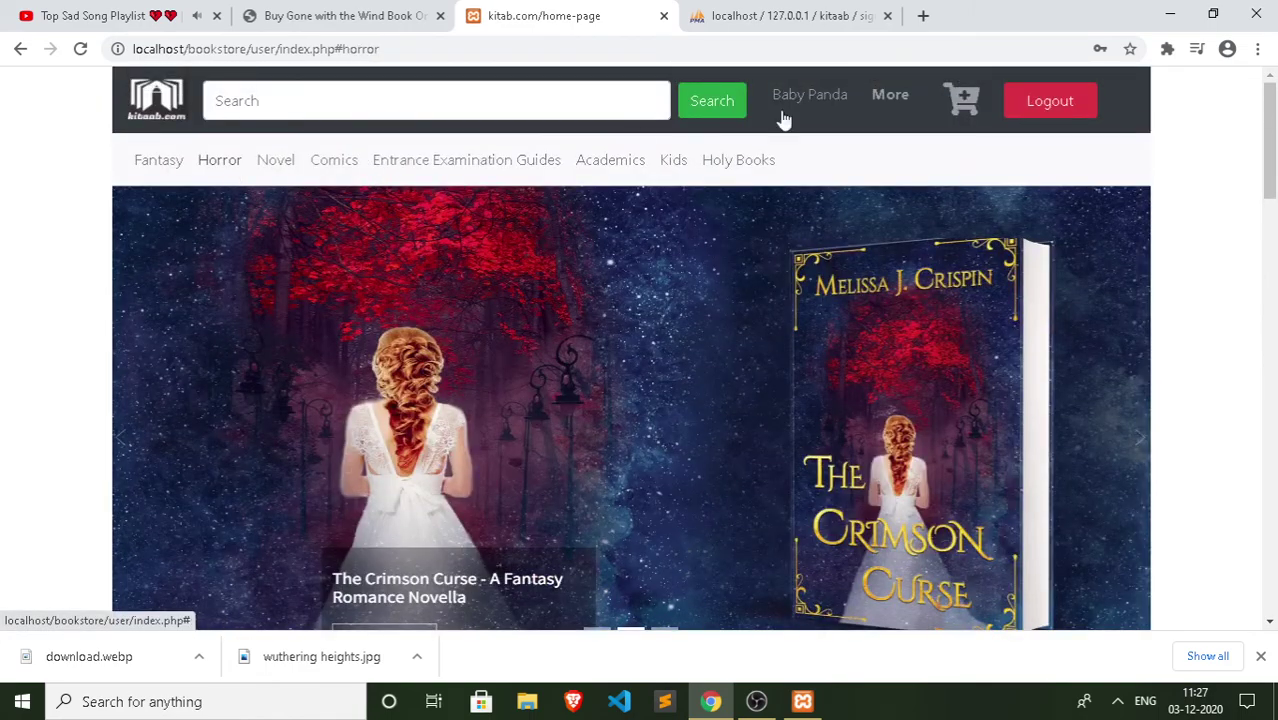
scroll(844, 100, "down", 1)
scroll(900, 108, "up", 1)
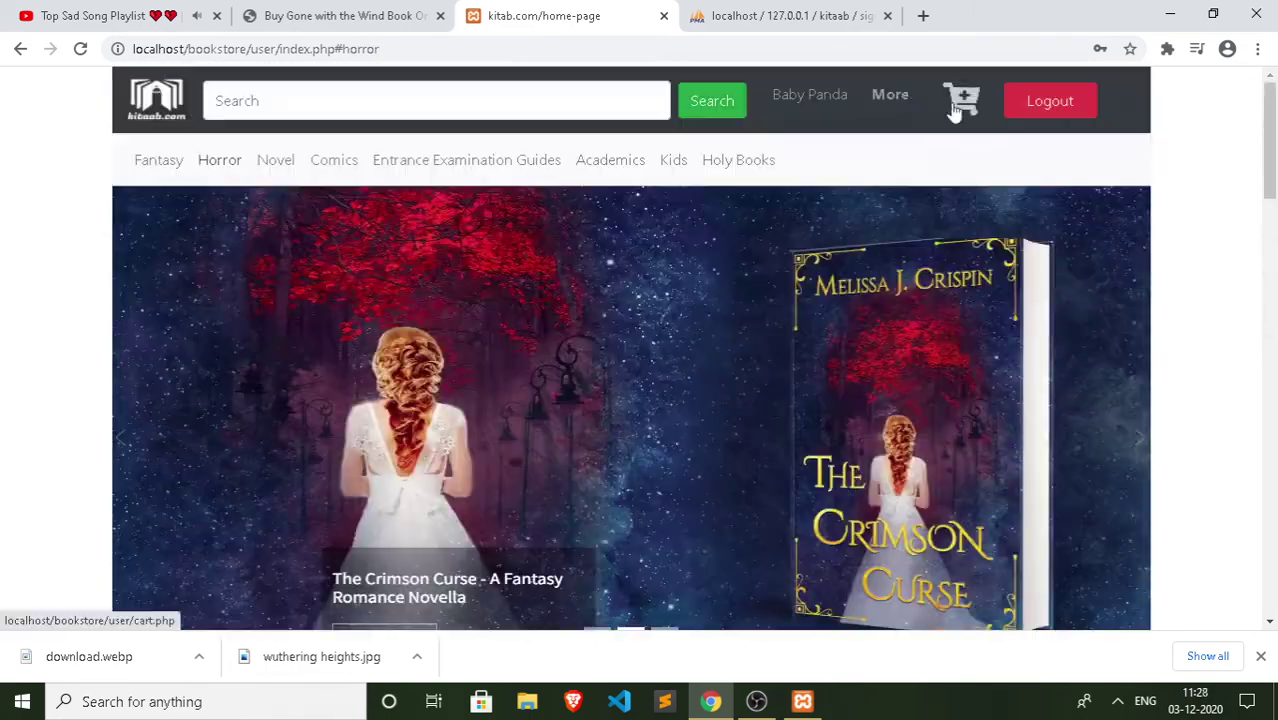
Step: Check the cart, return to the home page, and add Wuthering Heights to the cart
left_click(960, 104)
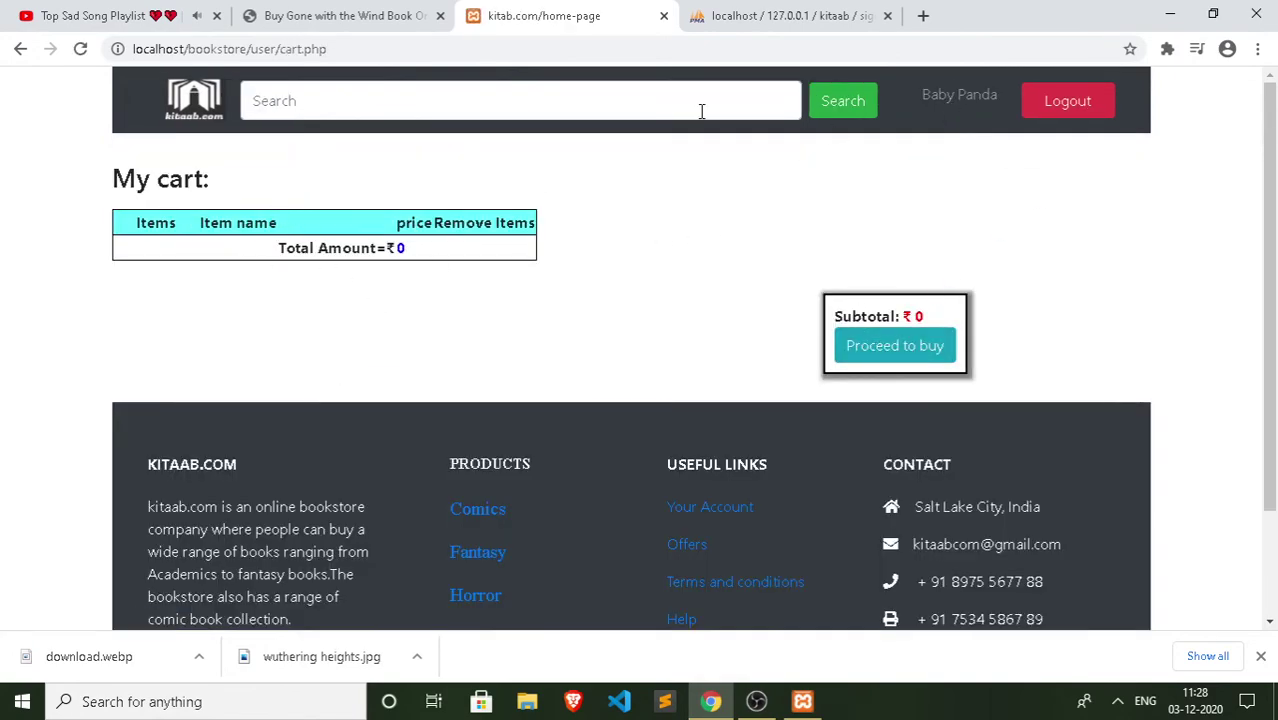
left_click(198, 110)
scroll(445, 388, "down", 5)
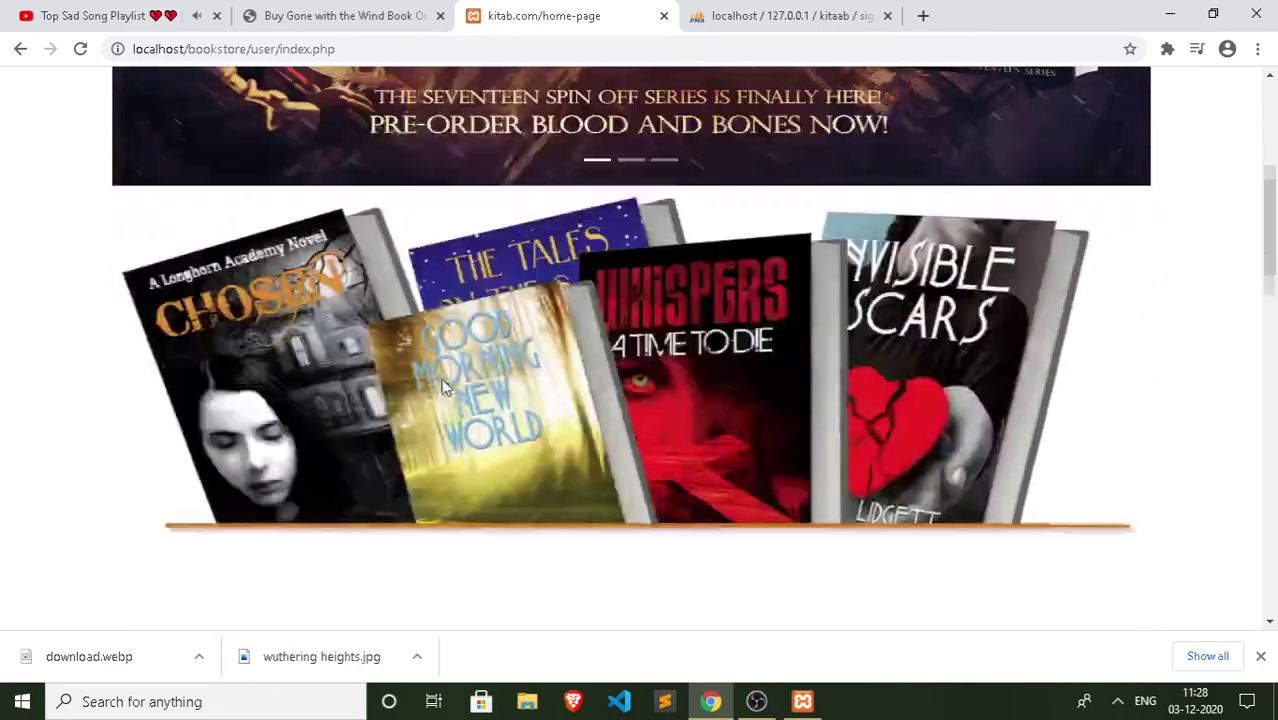
scroll(445, 388, "down", 8)
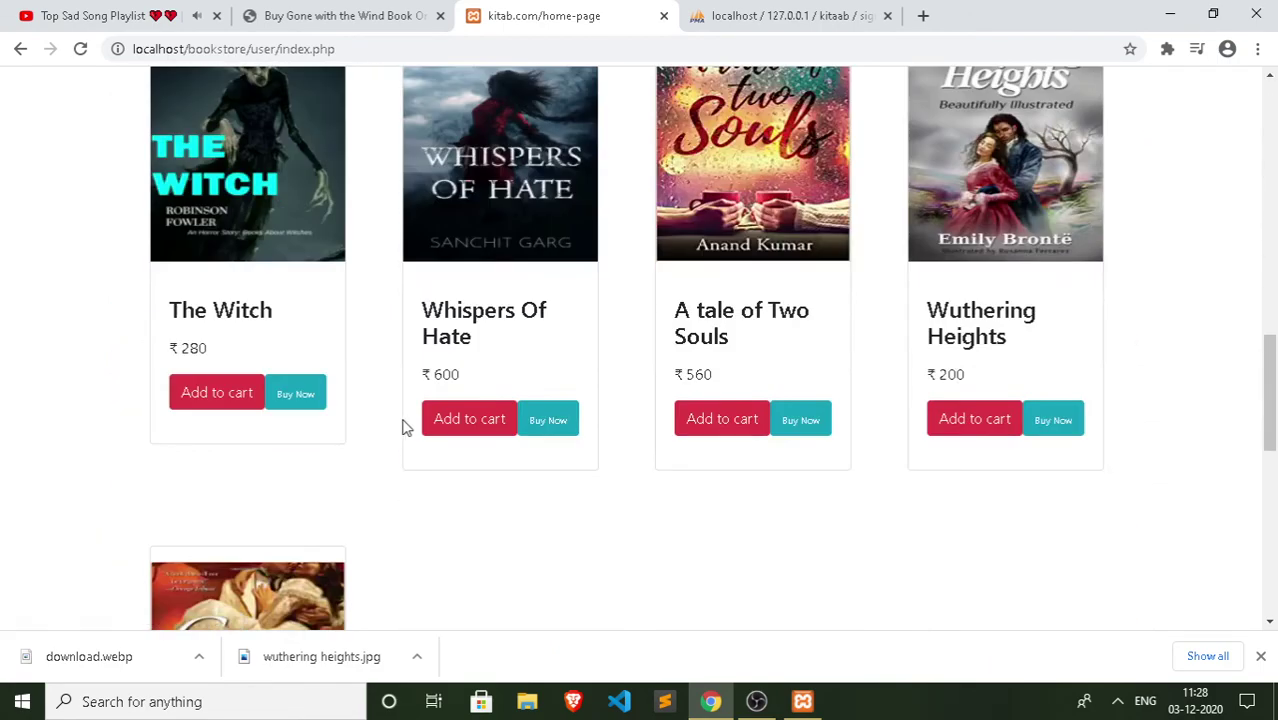
scroll(373, 451, "down", 2)
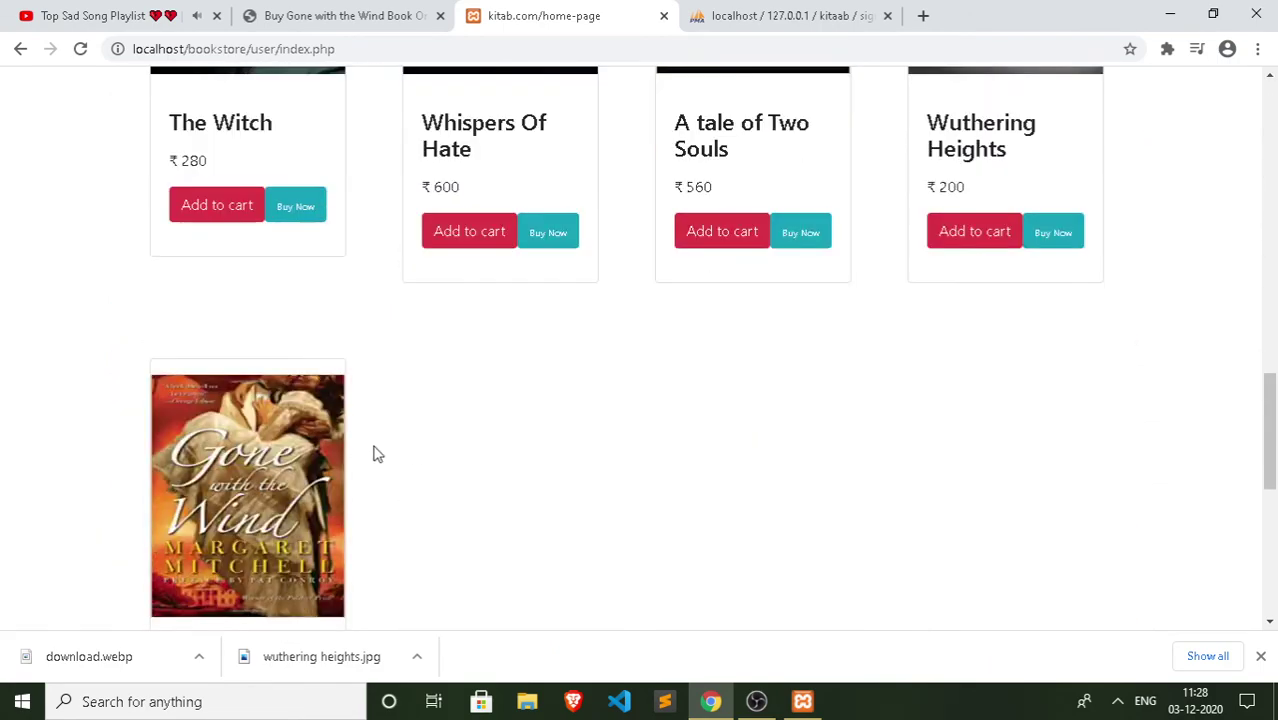
scroll(373, 451, "up", 2)
left_click(980, 420)
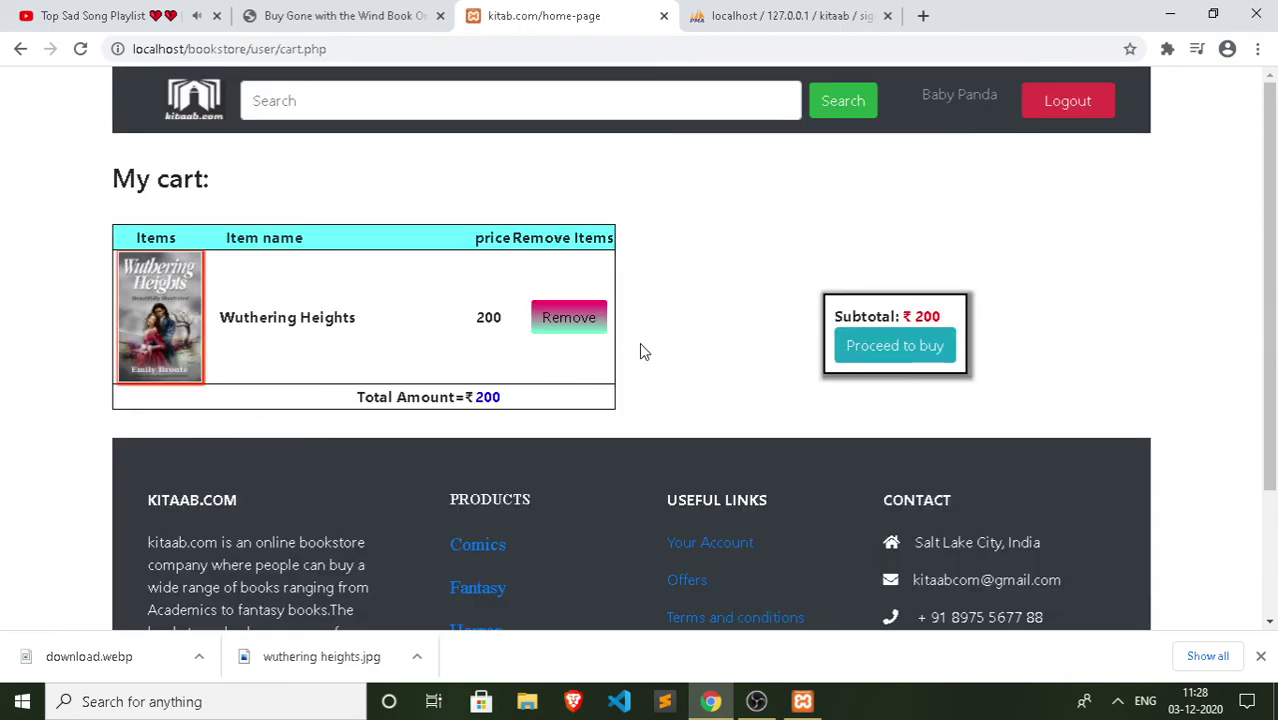
Step: Add A tale of Two Souls to the cart and proceed to buy the ₹760 total
left_click(20, 48)
scroll(508, 338, "down", 10)
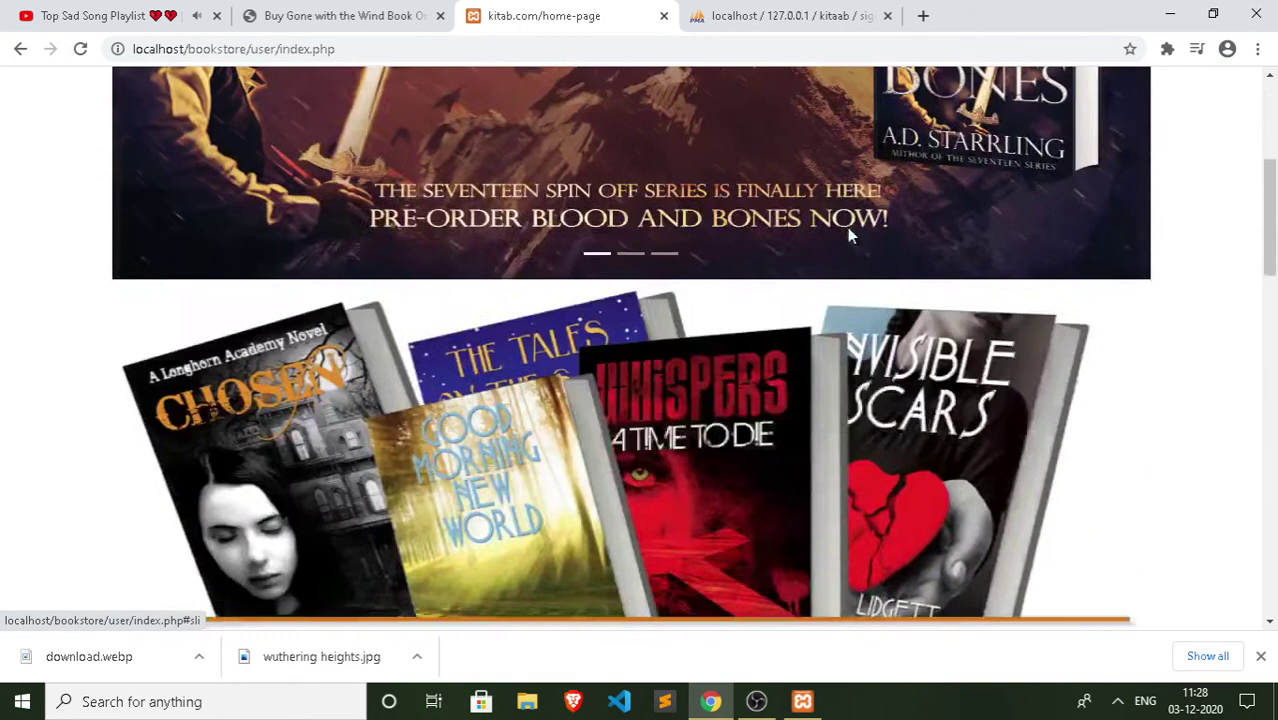
scroll(462, 295, "up", 1)
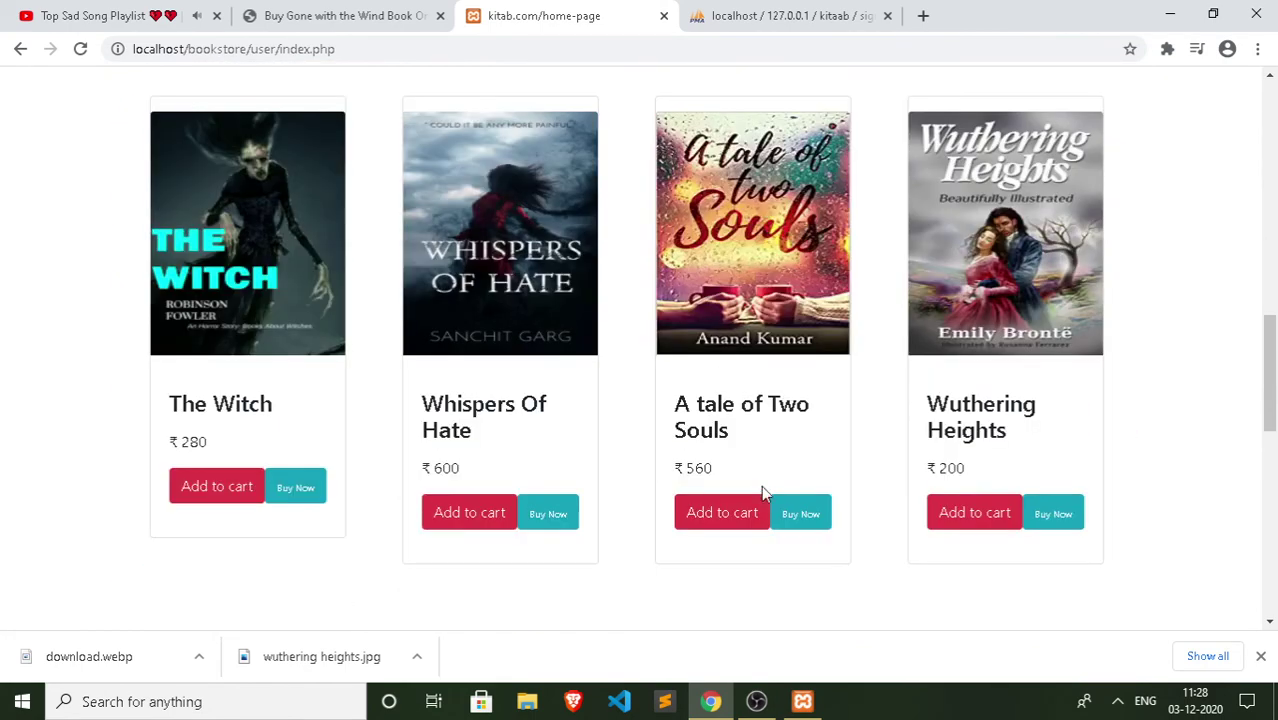
left_click(725, 515)
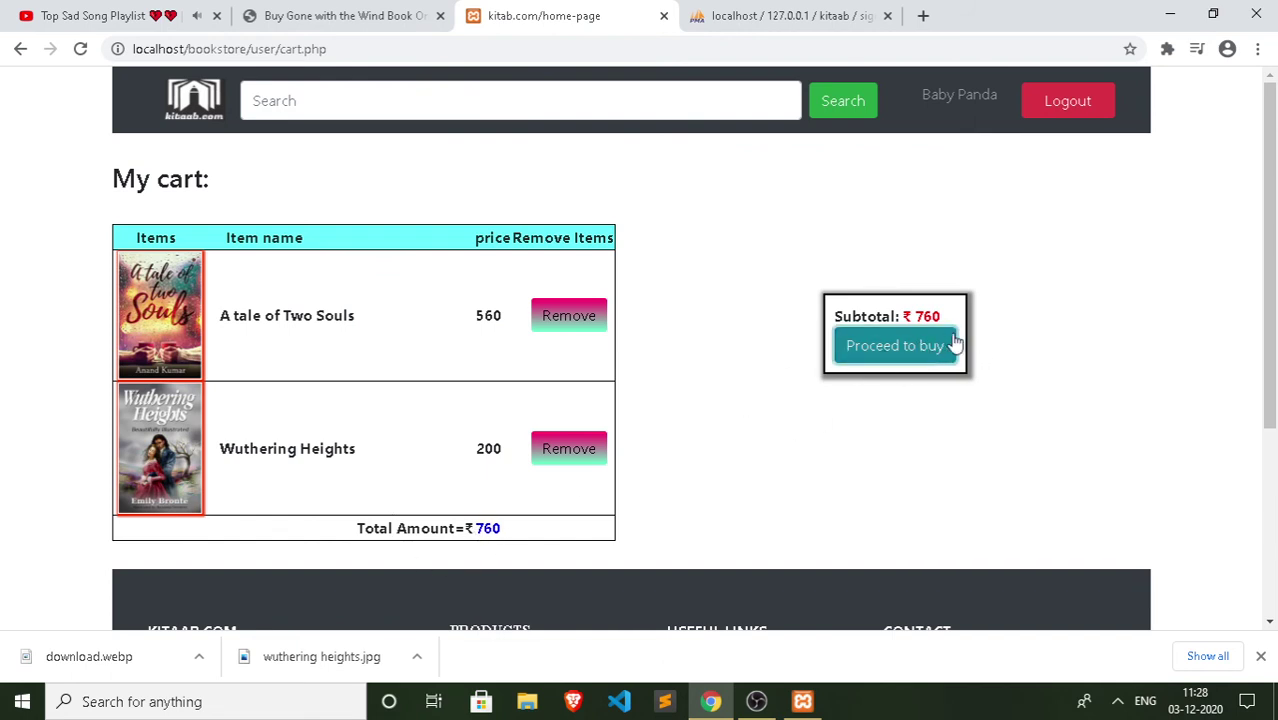
left_click(889, 363)
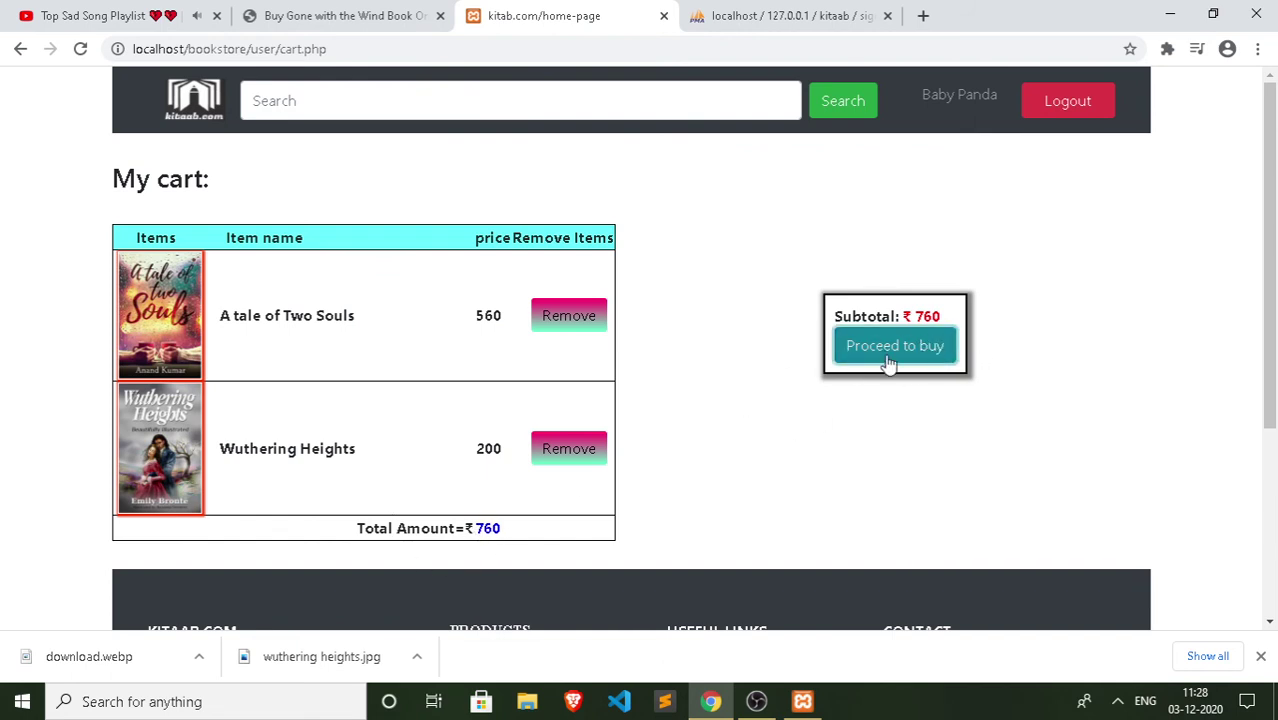
Step: Log out and bring up the sign-up form from the login page
left_click(1050, 106)
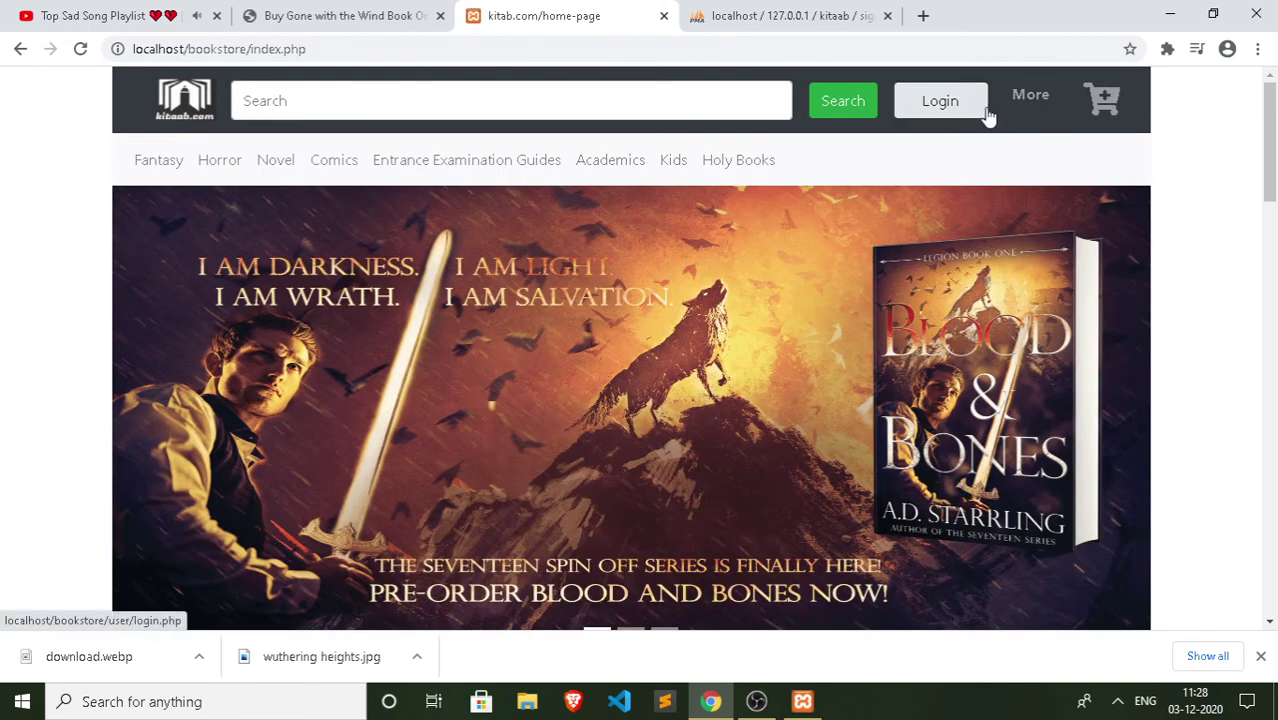
left_click(959, 114)
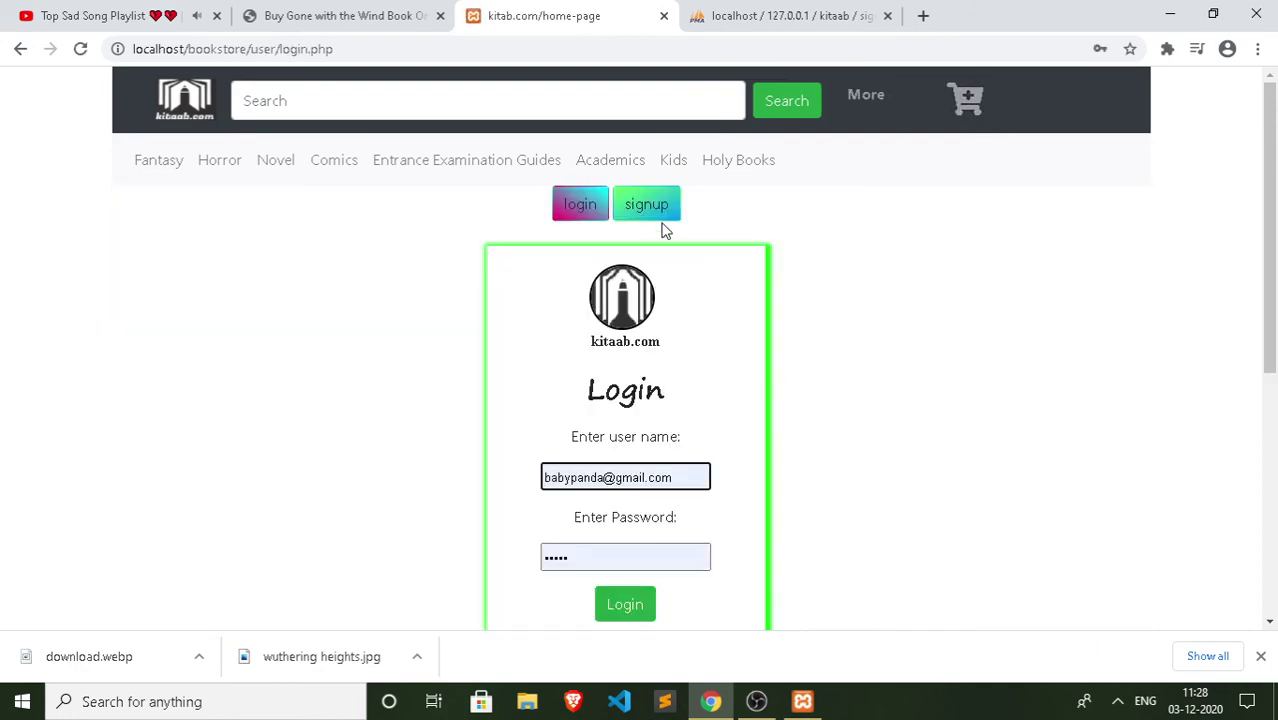
left_click(658, 212)
Step: Enter the new user's name, e-mail, password and matching confirmation password
left_click(603, 316)
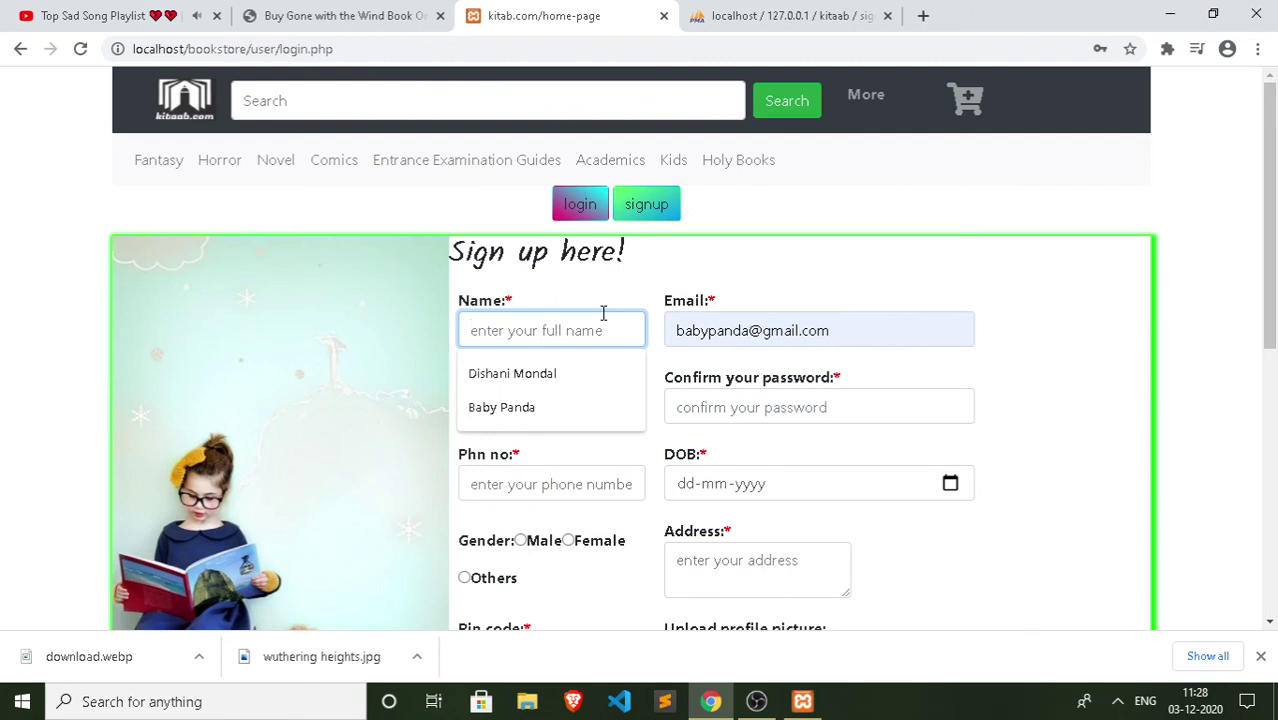
type("Alfaz")
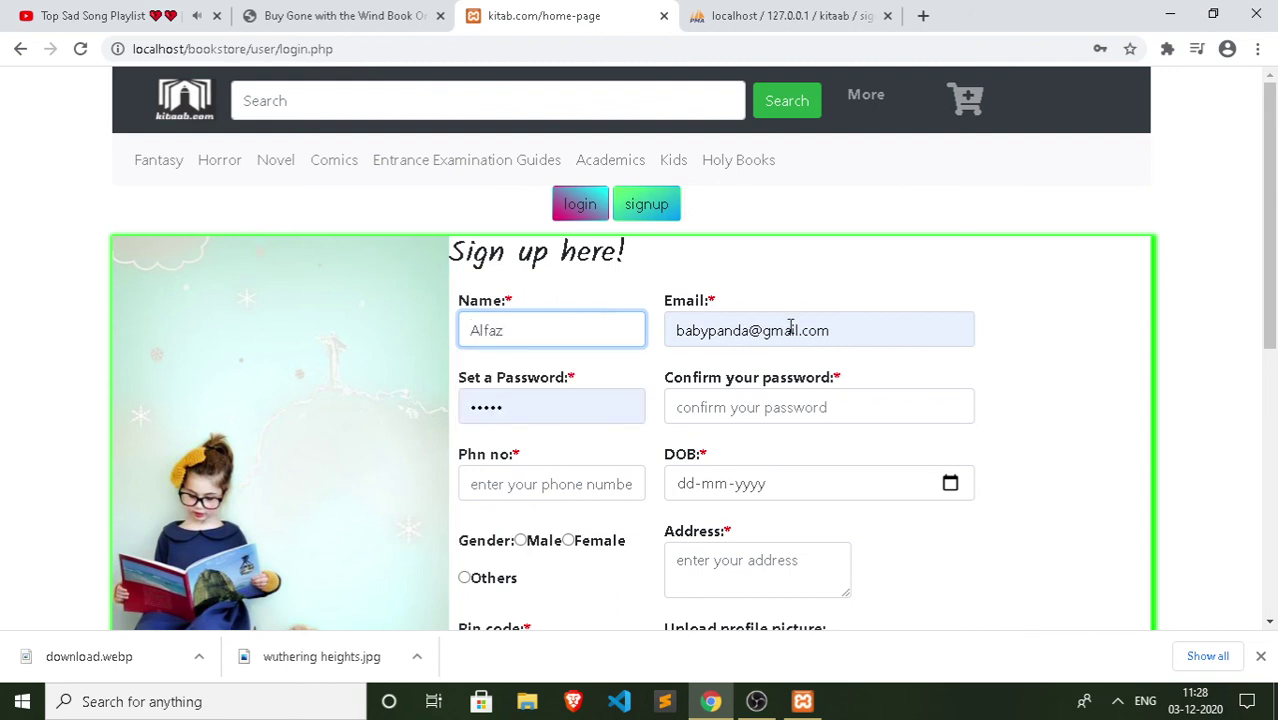
left_click(843, 329)
key("BackSpace")
key("BackSpace")
key("BackSpace")
key("BackSpace")
key("BackSpace")
key("BackSpace")
key("BackSpace")
key("BackSpace")
key("BackSpace")
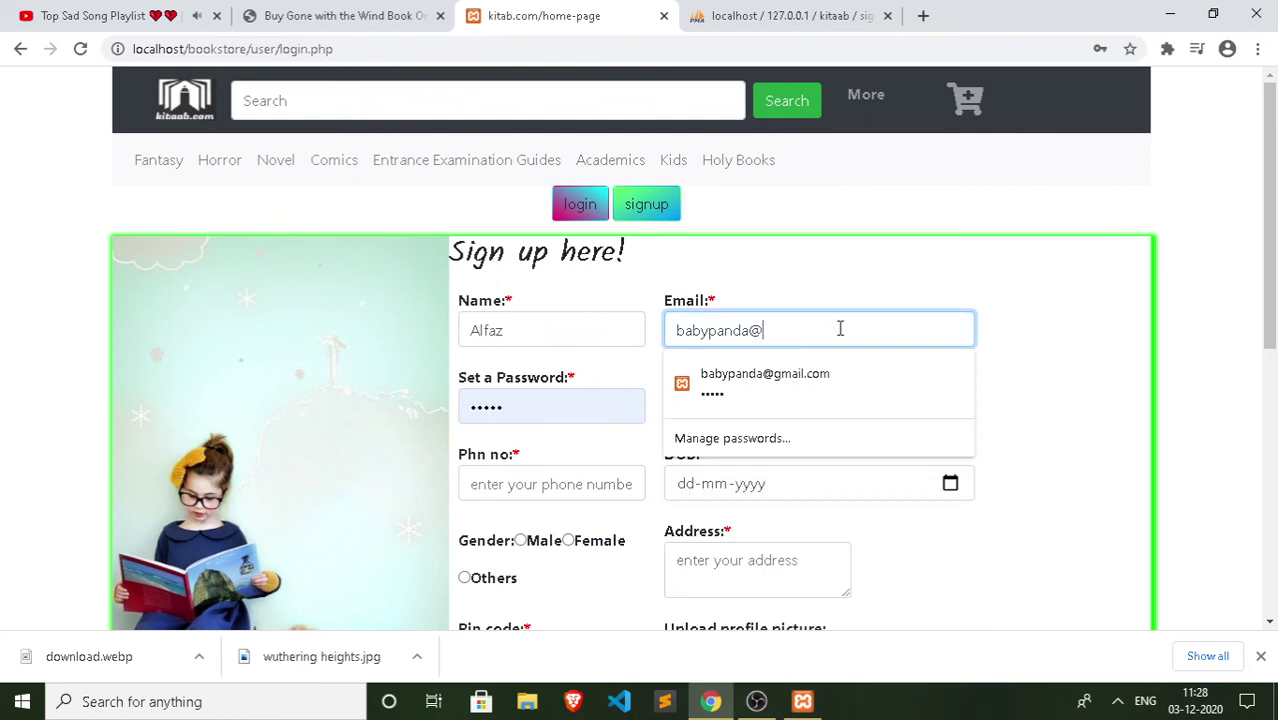
key("BackSpace")
key("BackSpace")
key("BackSpace")
key("BackSpace")
key("BackSpace")
key("BackSpace")
key("BackSpace")
key("BackSpace")
key("BackSpace")
key("BackSpace")
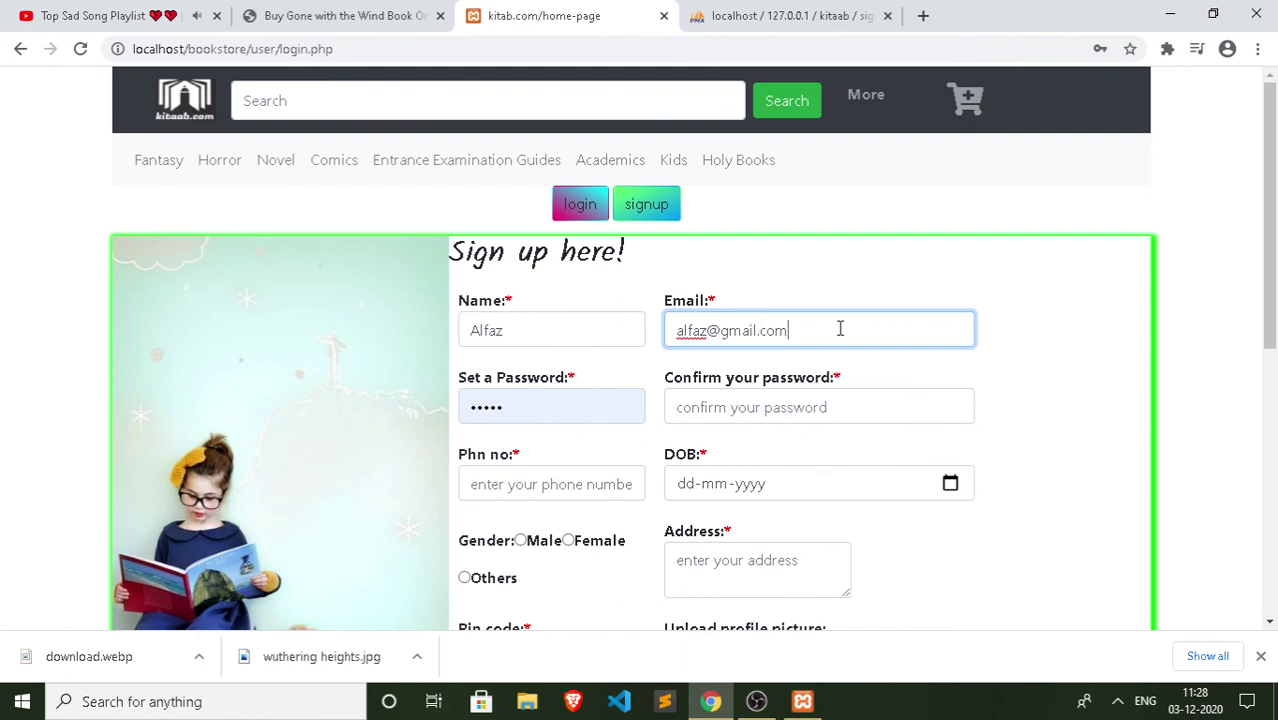
left_click(596, 410)
key("BackSpace")
key("BackSpace")
key("BackSpace")
key("BackSpace")
key("BackSpace")
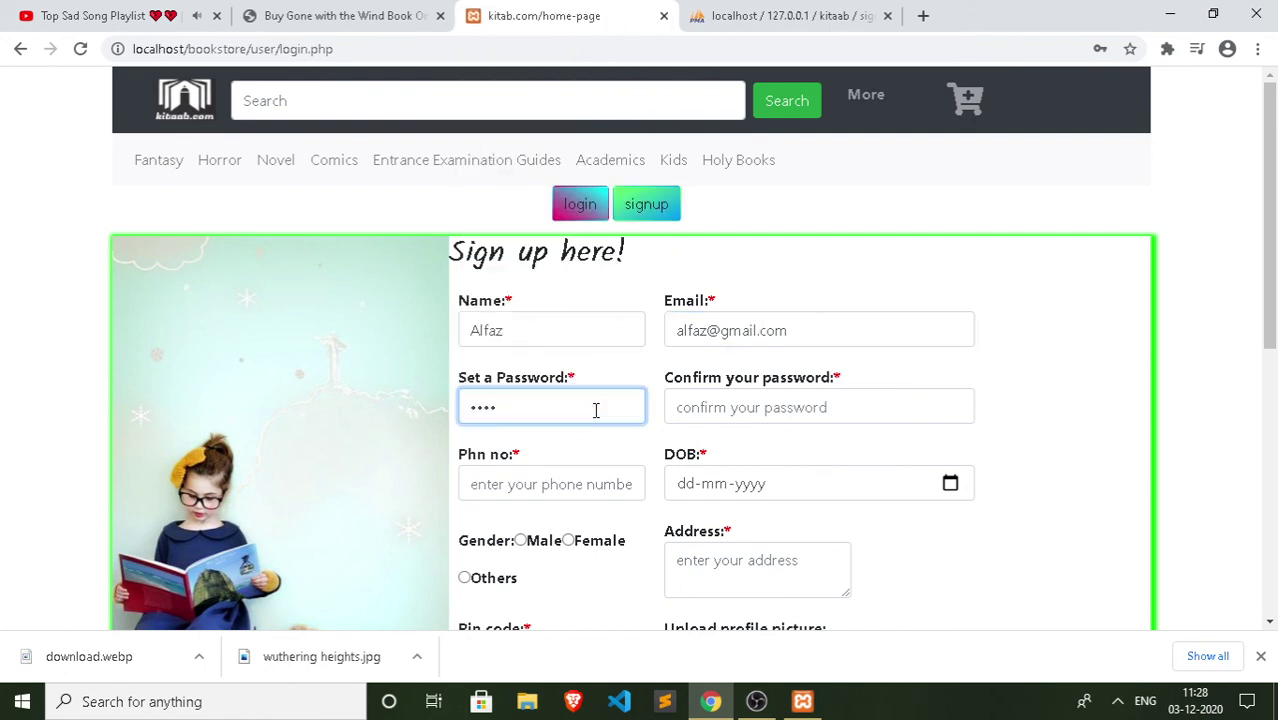
type("•")
left_click(815, 402)
type("•")
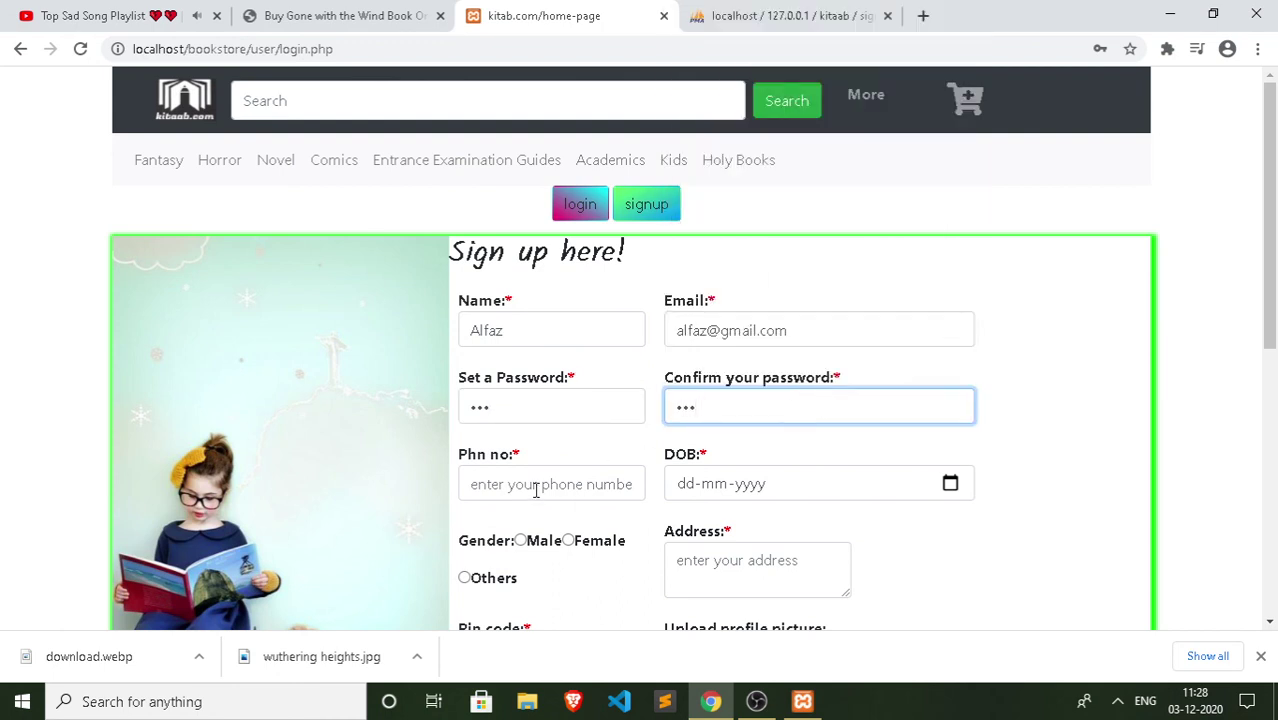
Step: Fill in phone, birth date 09-01-2021, Male gender, address 'abcd' and pin code 123456
left_click(536, 489)
type("7894561230")
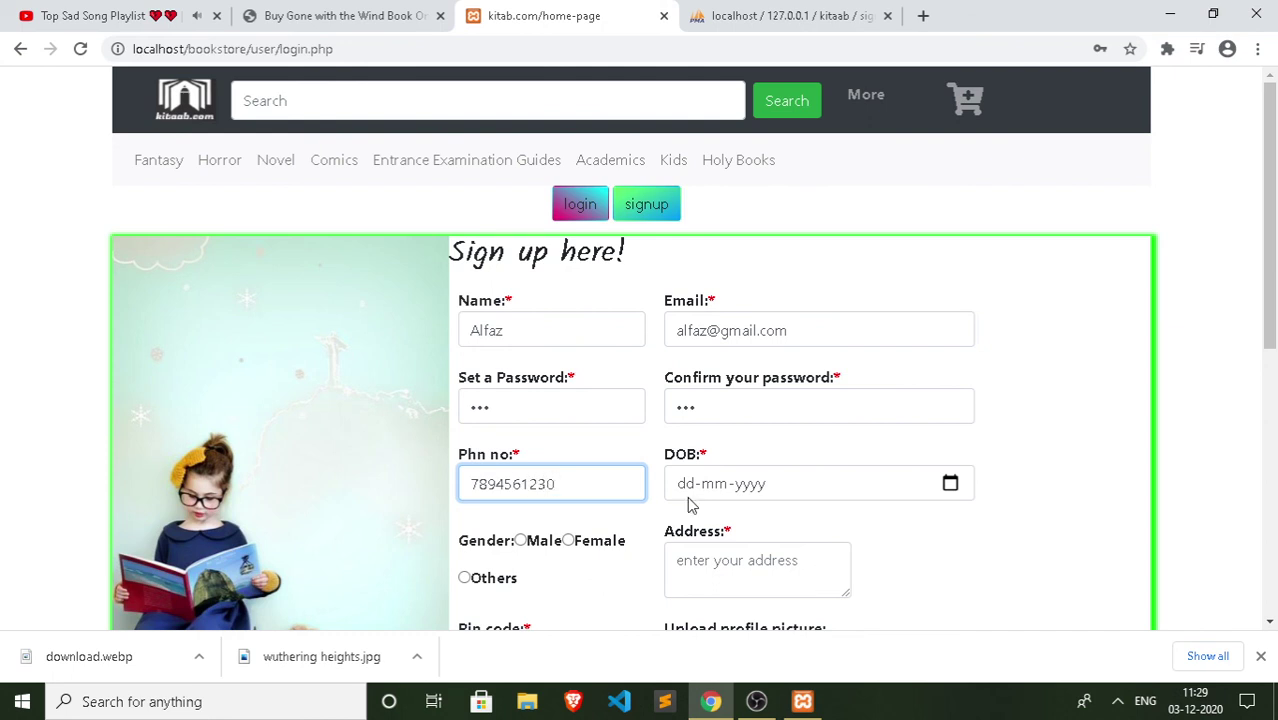
left_click(950, 483)
left_click(822, 414)
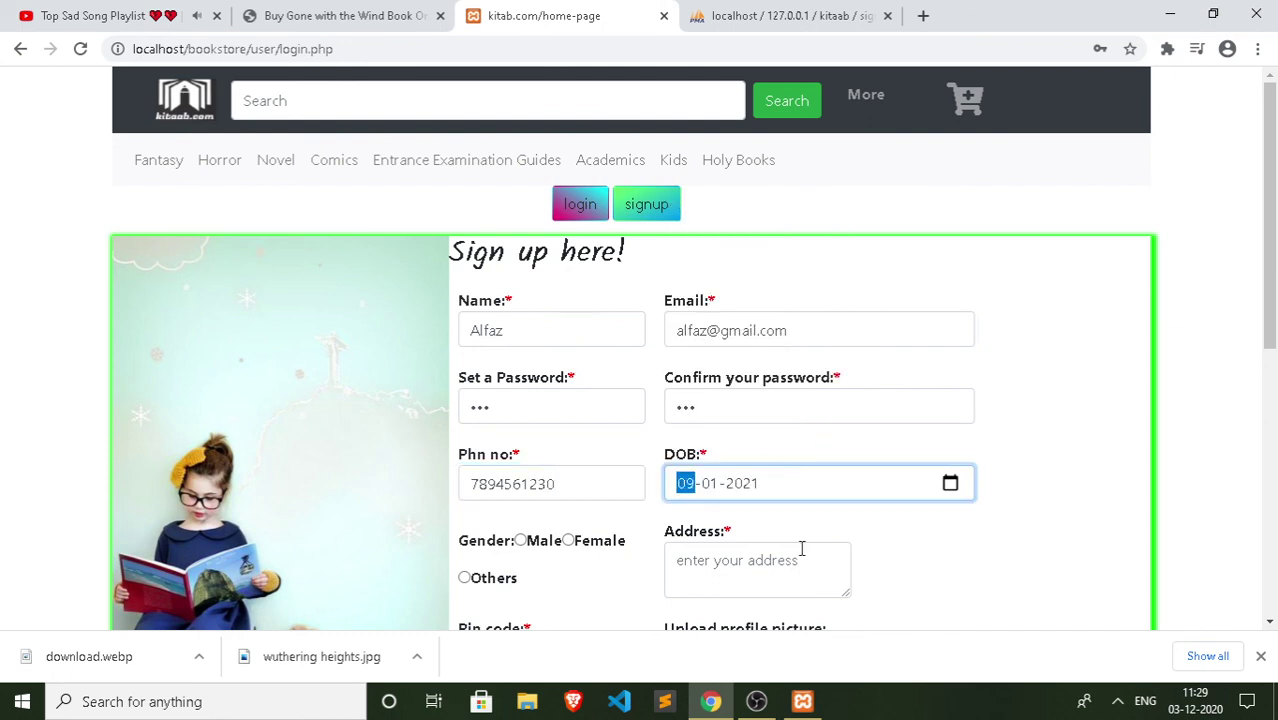
left_click(520, 540)
left_click(760, 560)
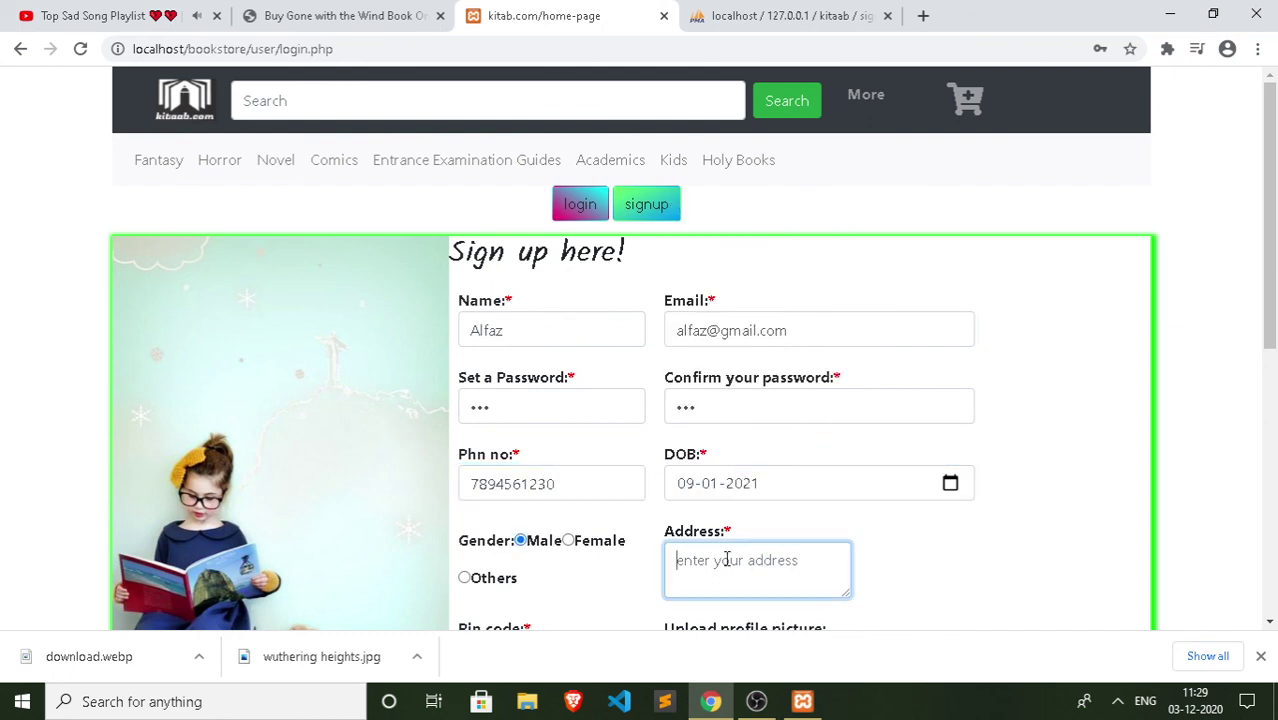
type("ab")
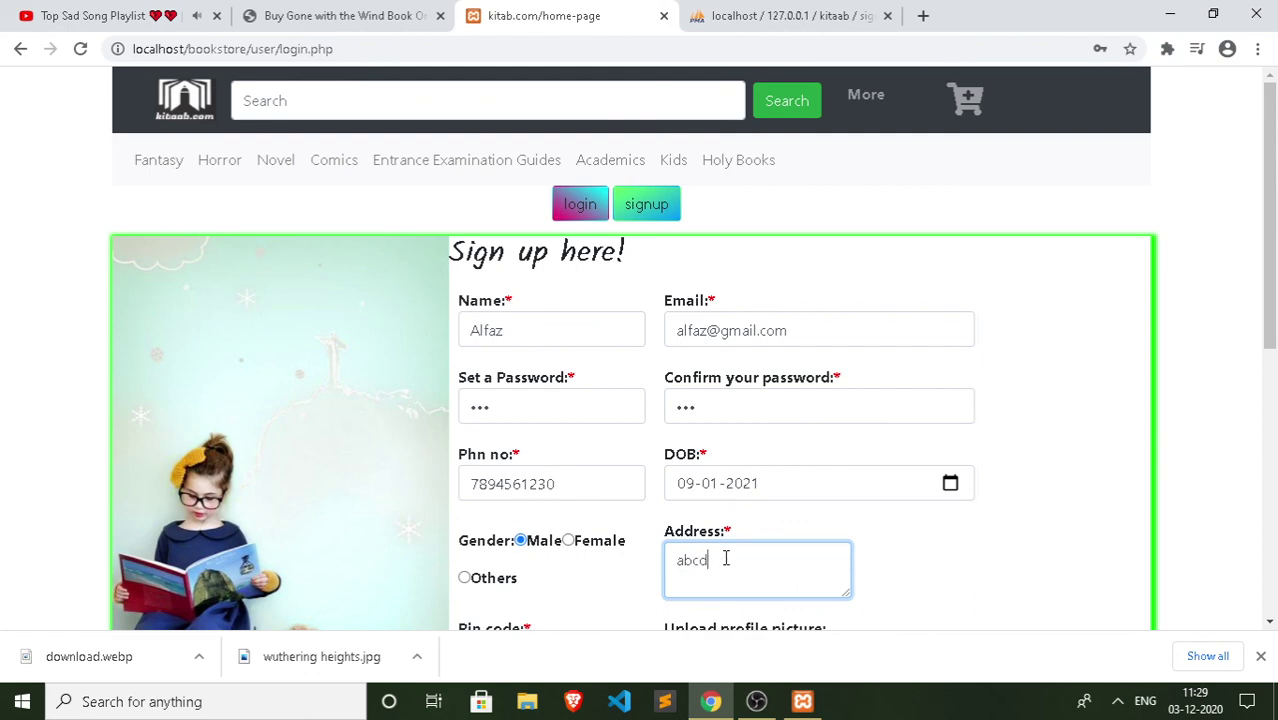
type("cd")
scroll(700, 555, "down", 3)
left_click(531, 378)
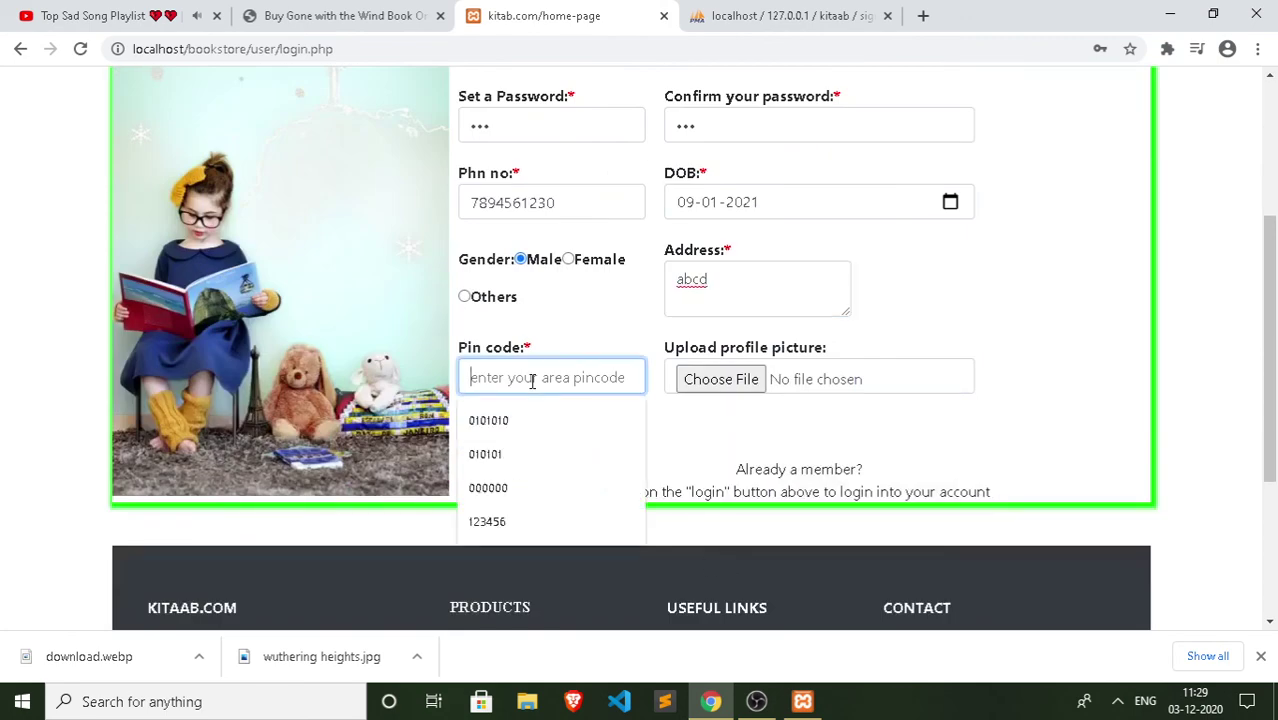
type("123456")
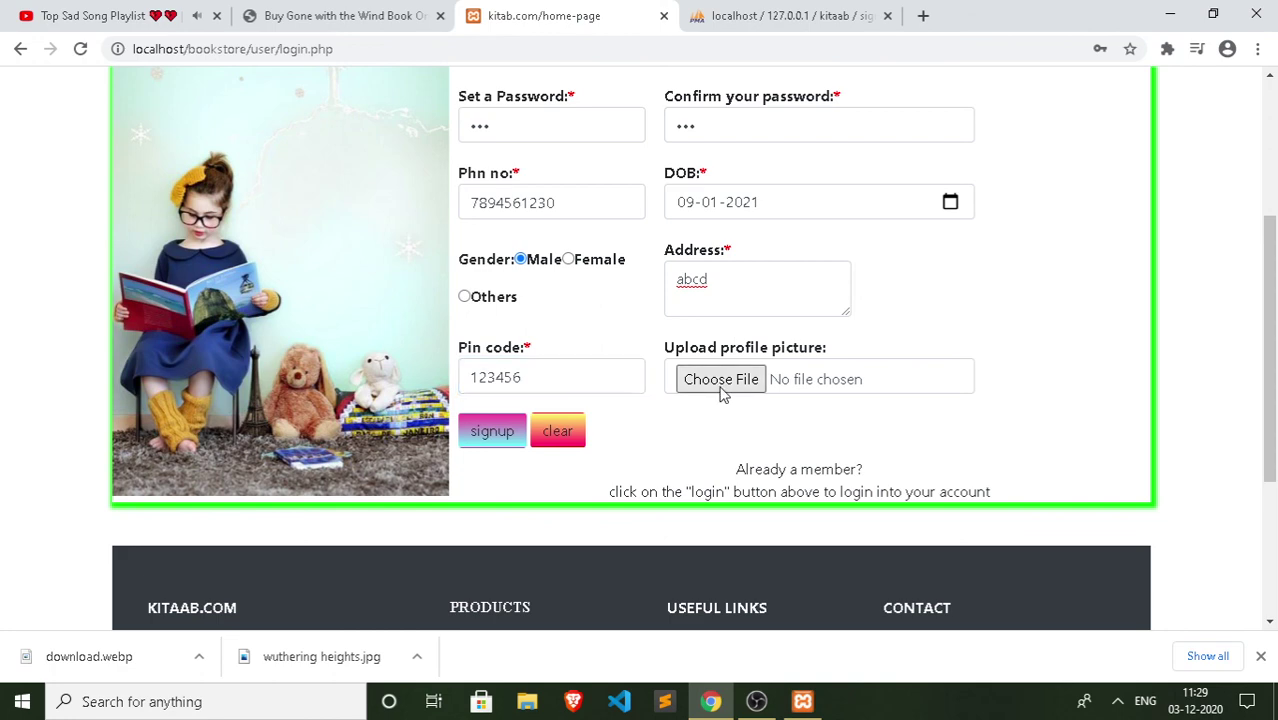
left_click(721, 384)
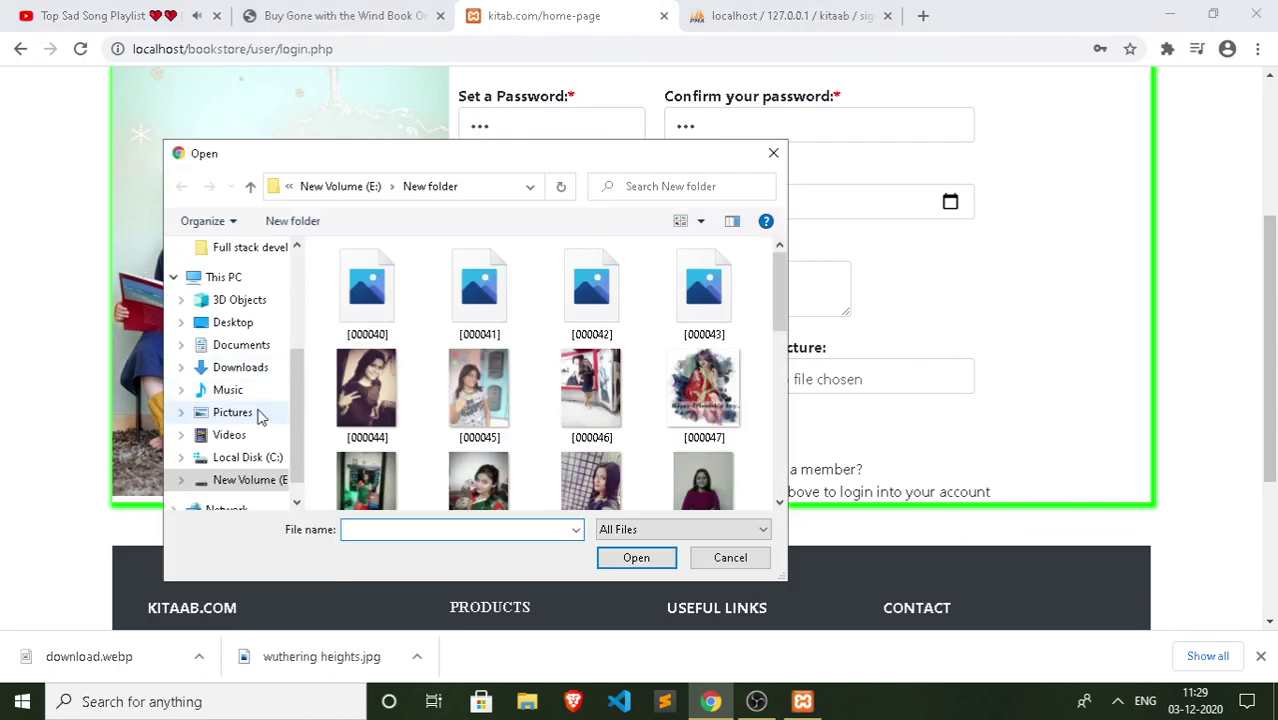
Step: Attach the forest image from Pictures > Camera Roll as the profile picture
left_click(257, 412)
double_click(688, 322)
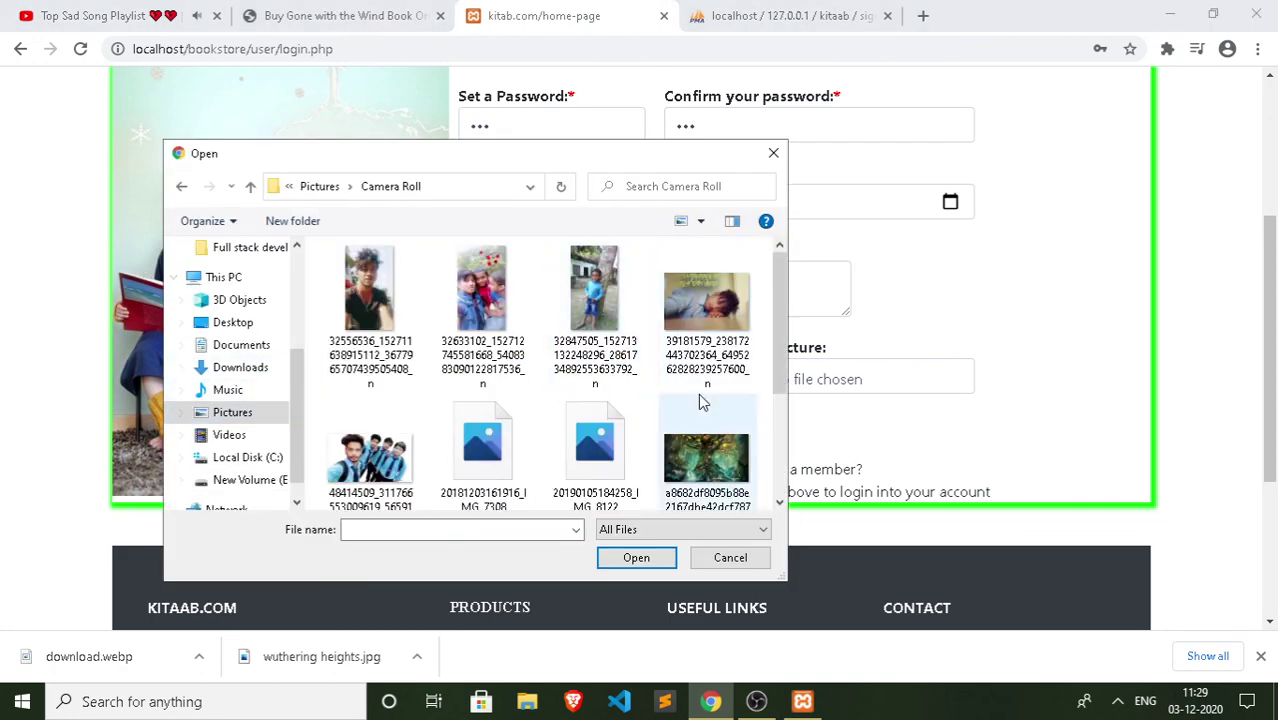
scroll(698, 393, "down", 3)
left_click(369, 440)
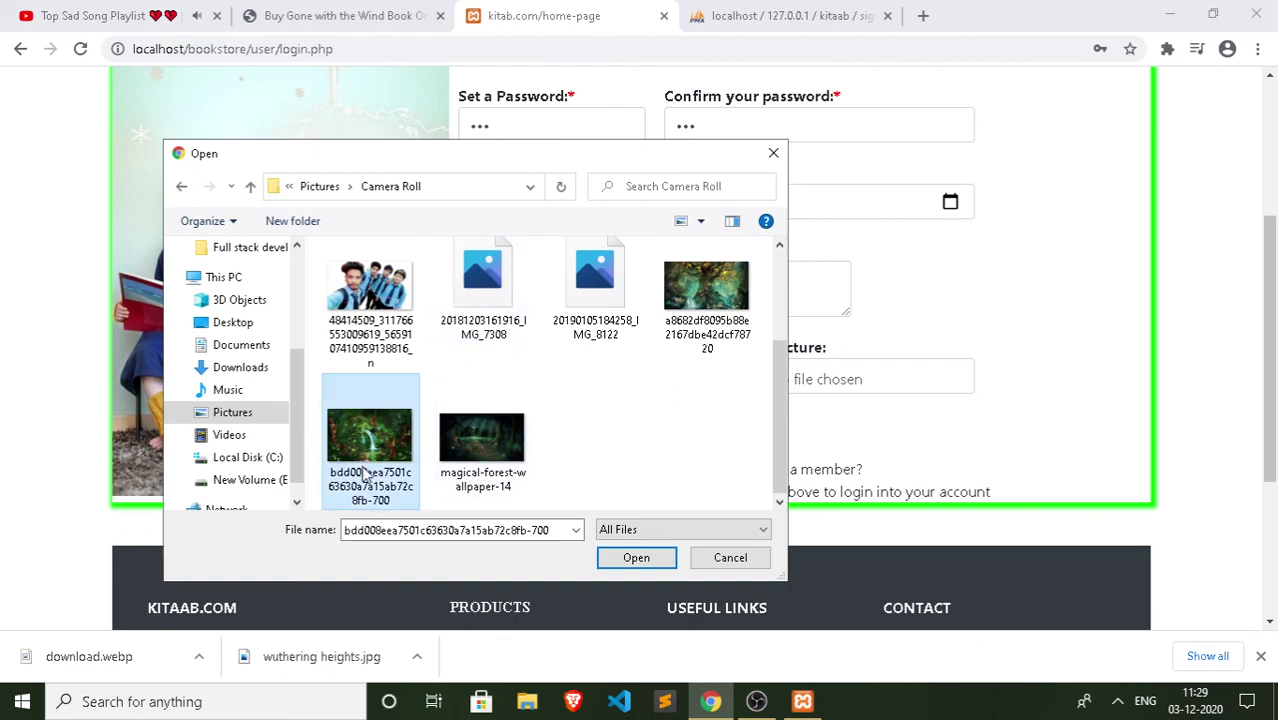
left_click(636, 557)
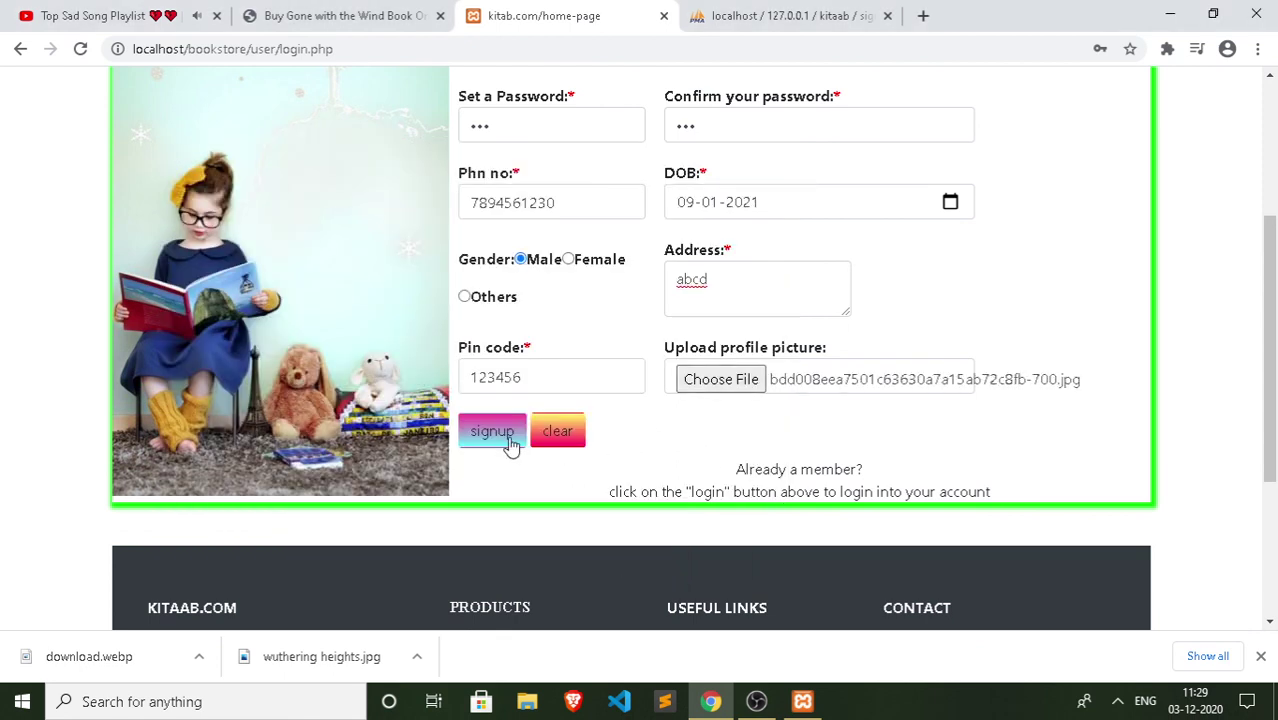
Step: Submit the sign-up, save the password, log in as the new user, then log out
left_click(512, 440)
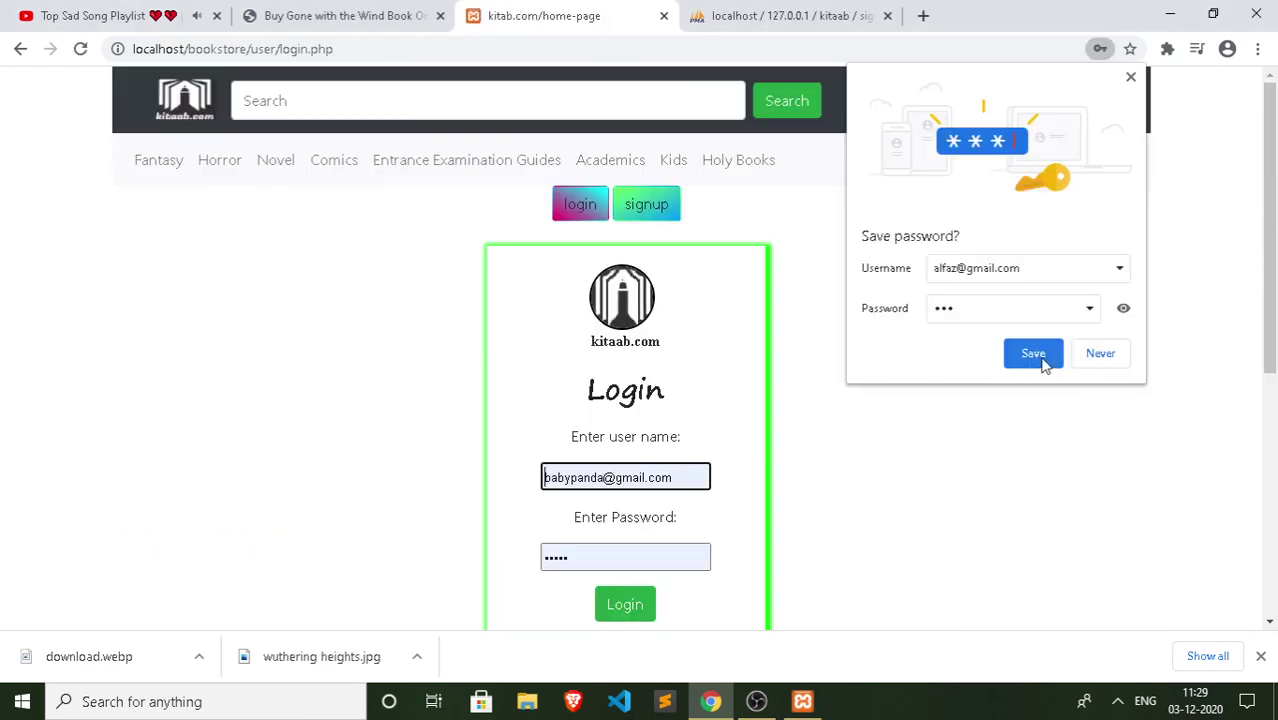
left_click(1036, 354)
left_click(610, 604)
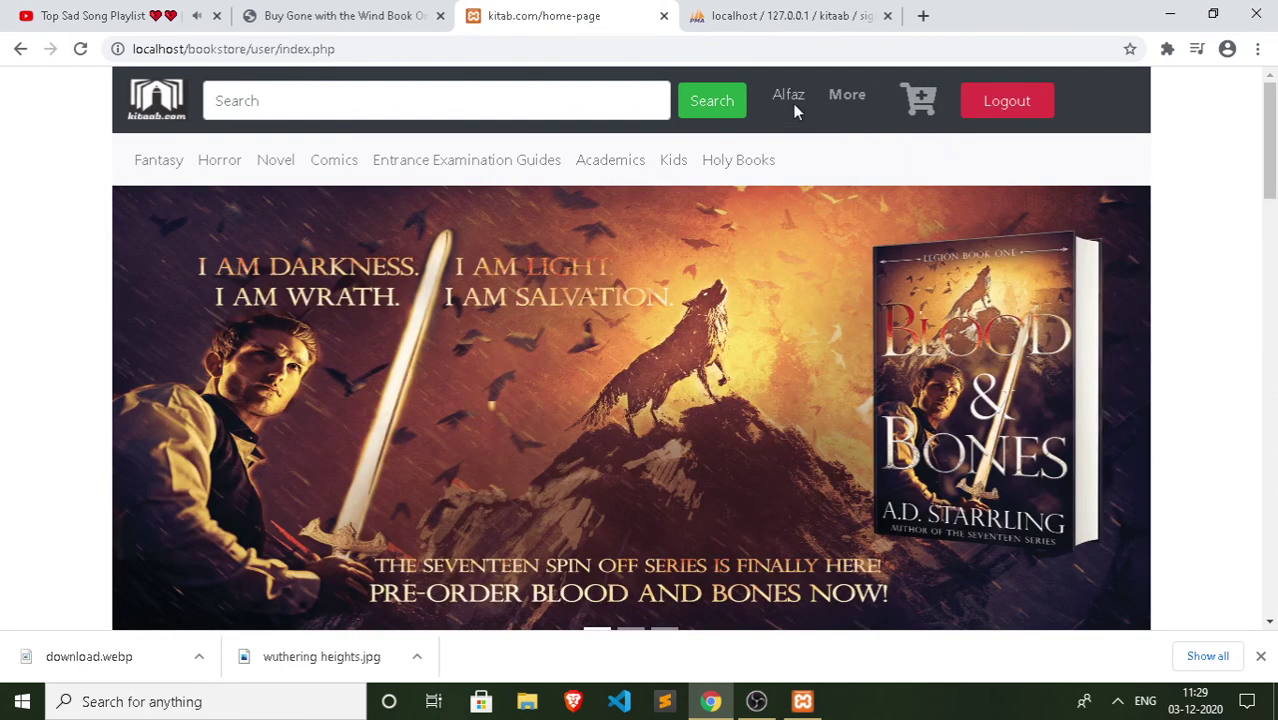
double_click(800, 96)
left_click(1007, 100)
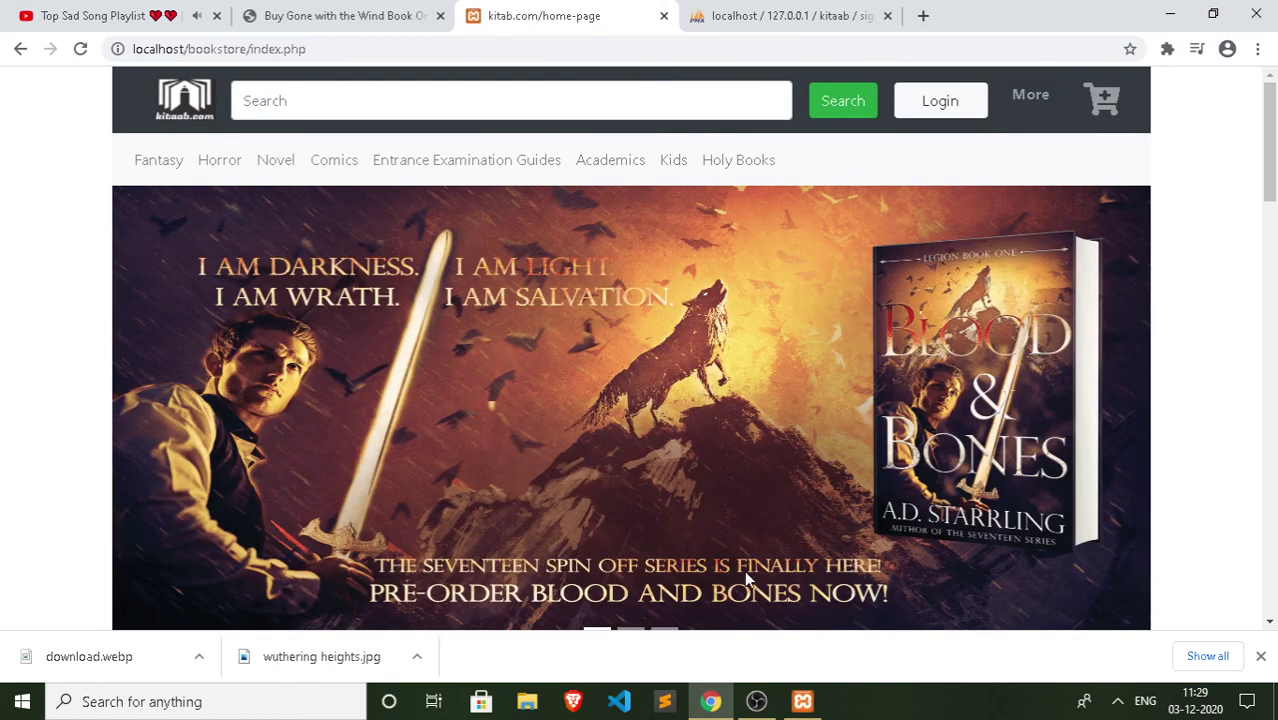
left_click(1119, 702)
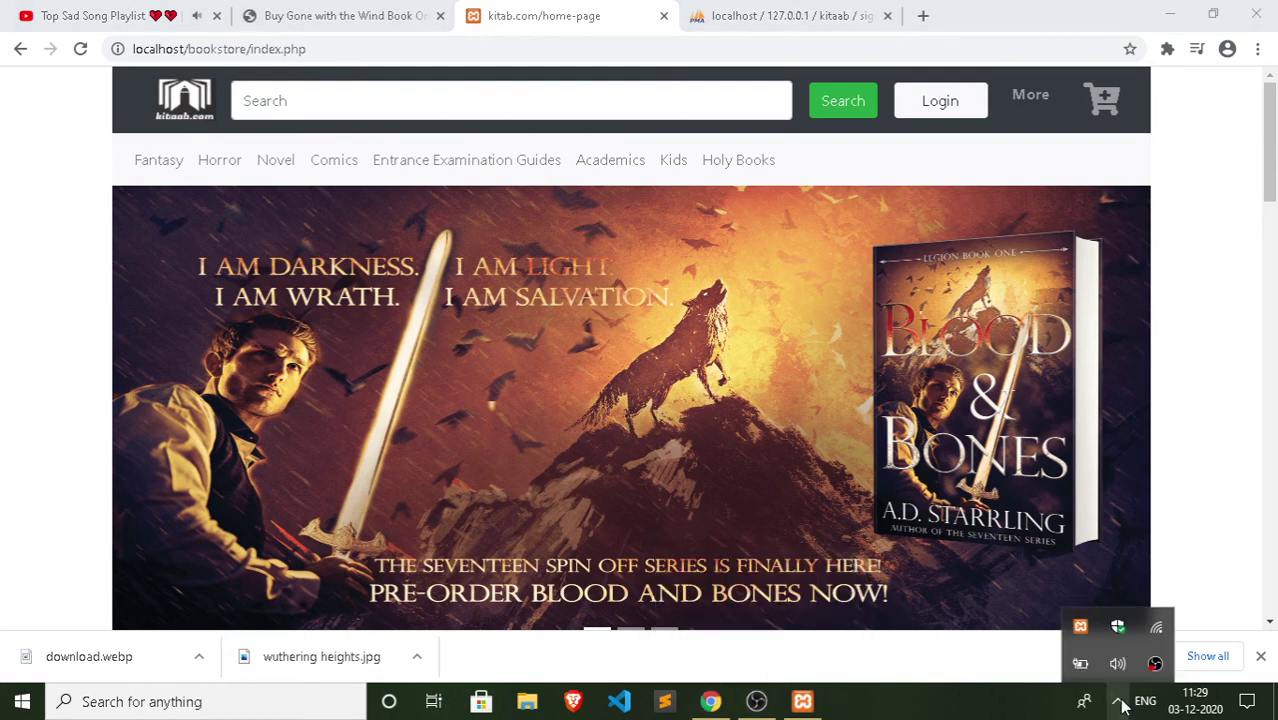
right_click(1155, 663)
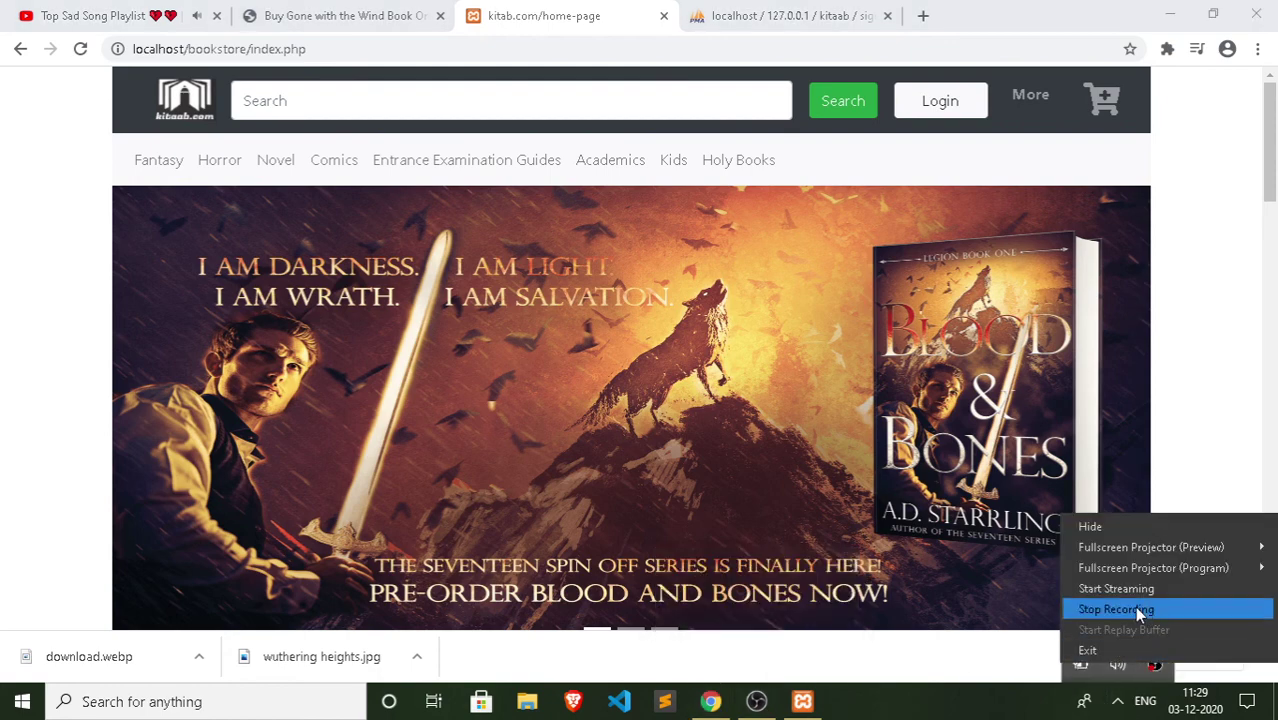